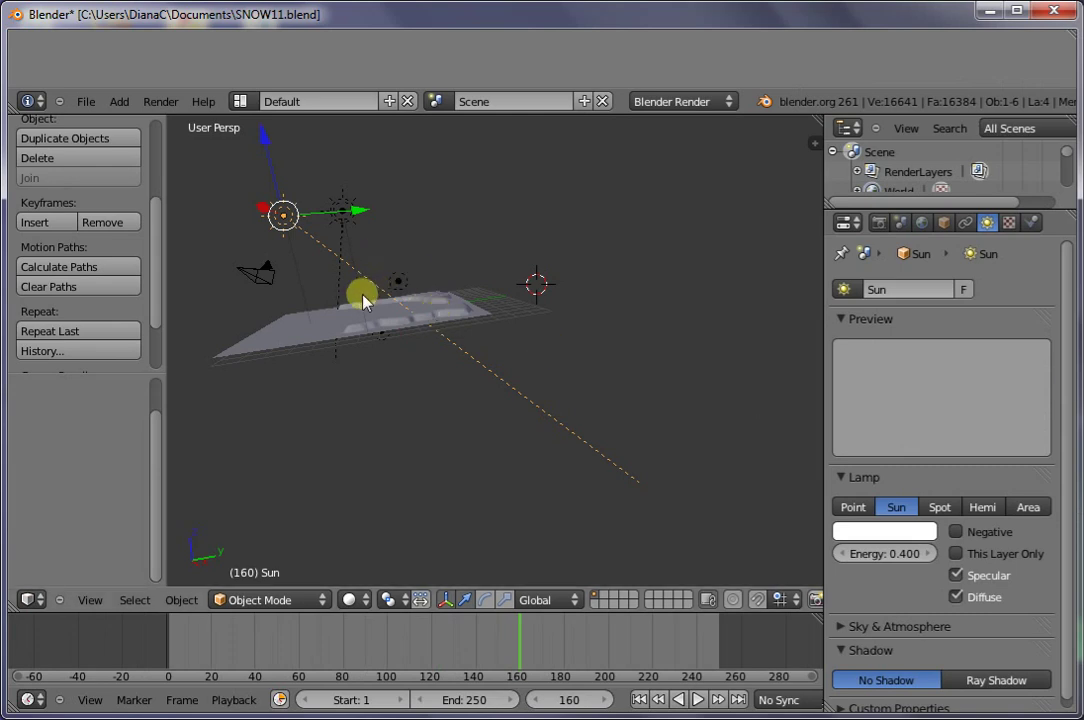
- Inspect the lamp settings of both sun lamps and the point lamp above the snow plane
middle_click_drag(340, 311, 363, 391)
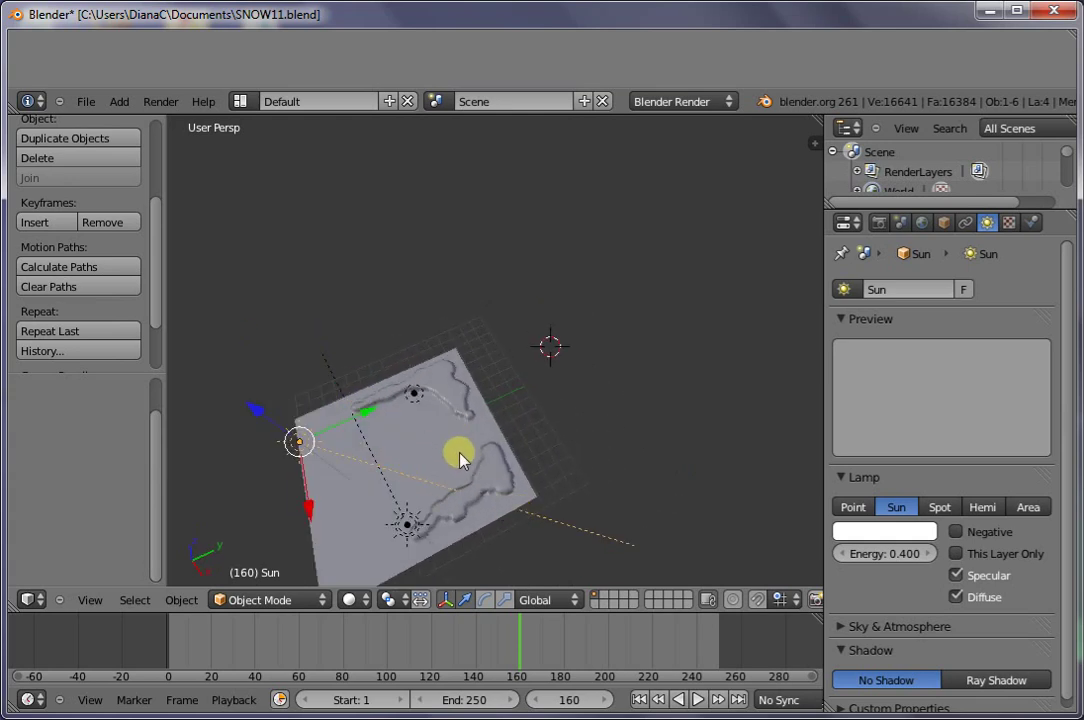
mouse_move(460, 450)
middle_mouse_down()
mouse_move(433, 406)
mouse_move(467, 370)
mouse_move(479, 387)
middle_mouse_up()
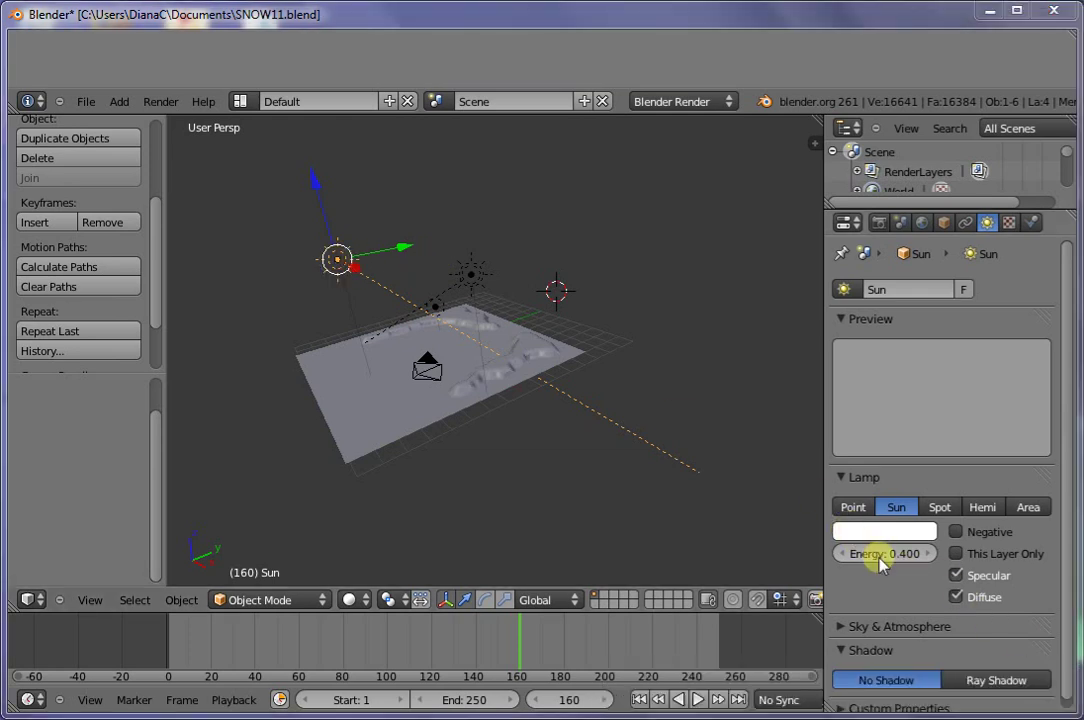
right_click(468, 273)
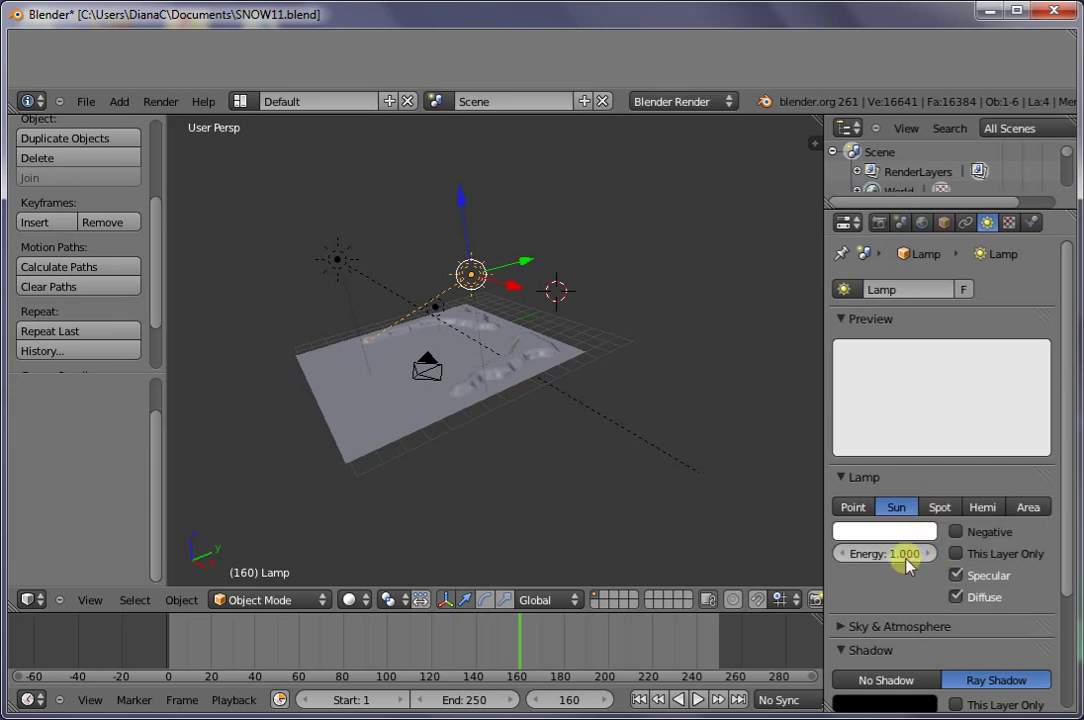
right_click(433, 310)
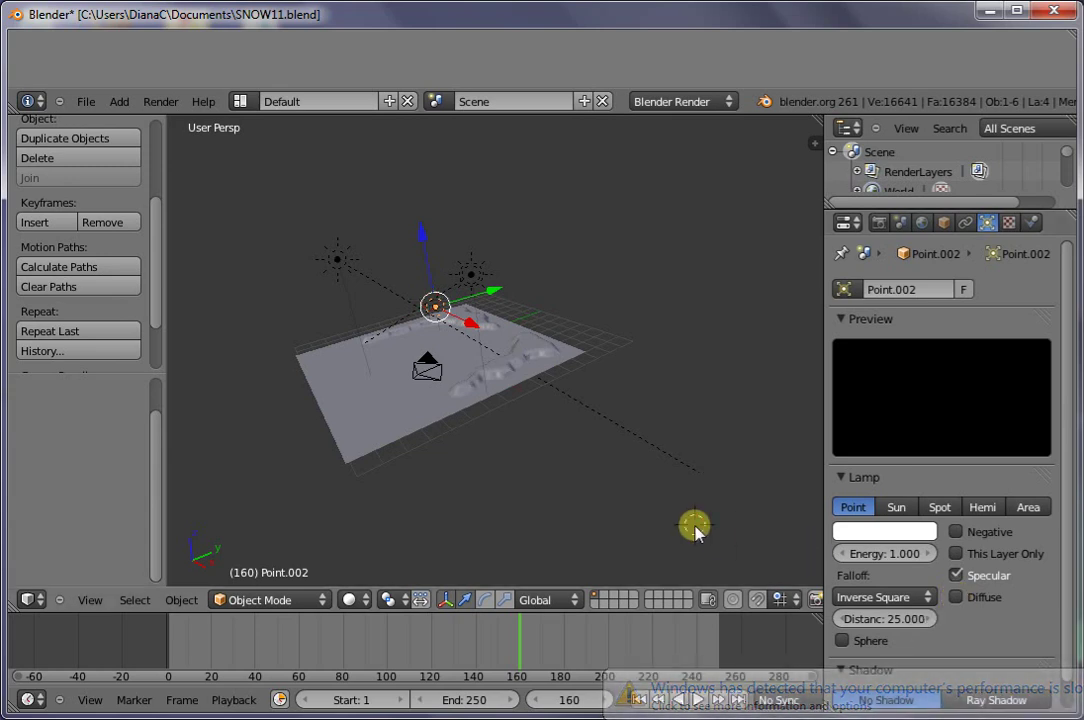
- Render the current frame to check the lighting on the bare plane, and return to the 3D scene
key("F12")
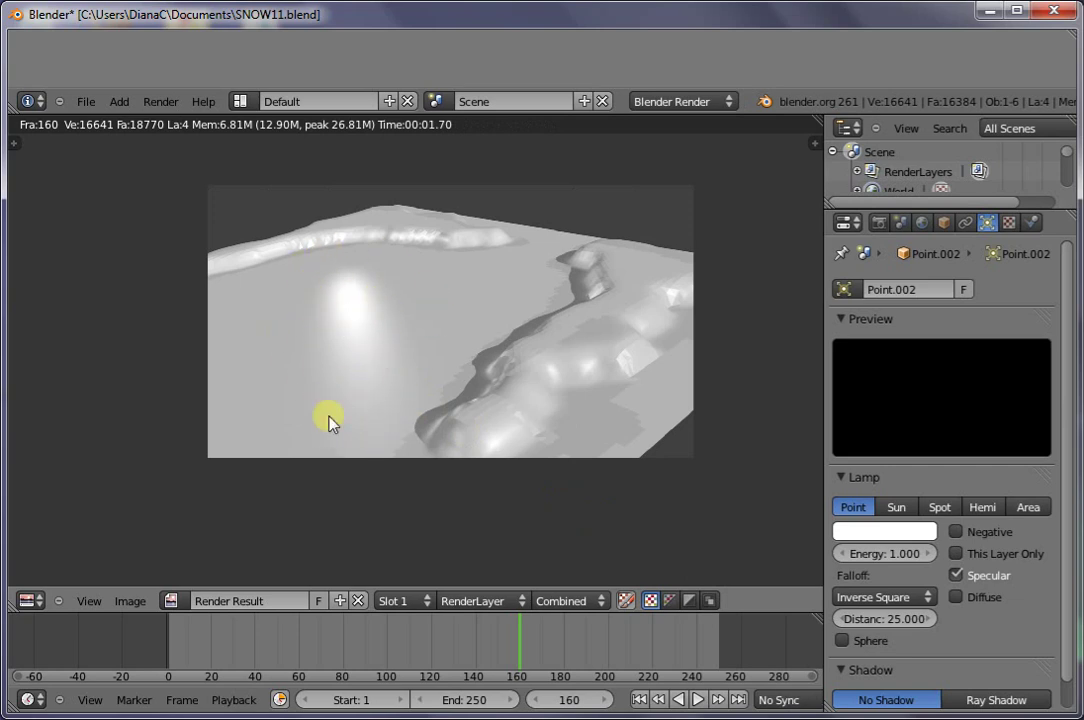
key("Escape")
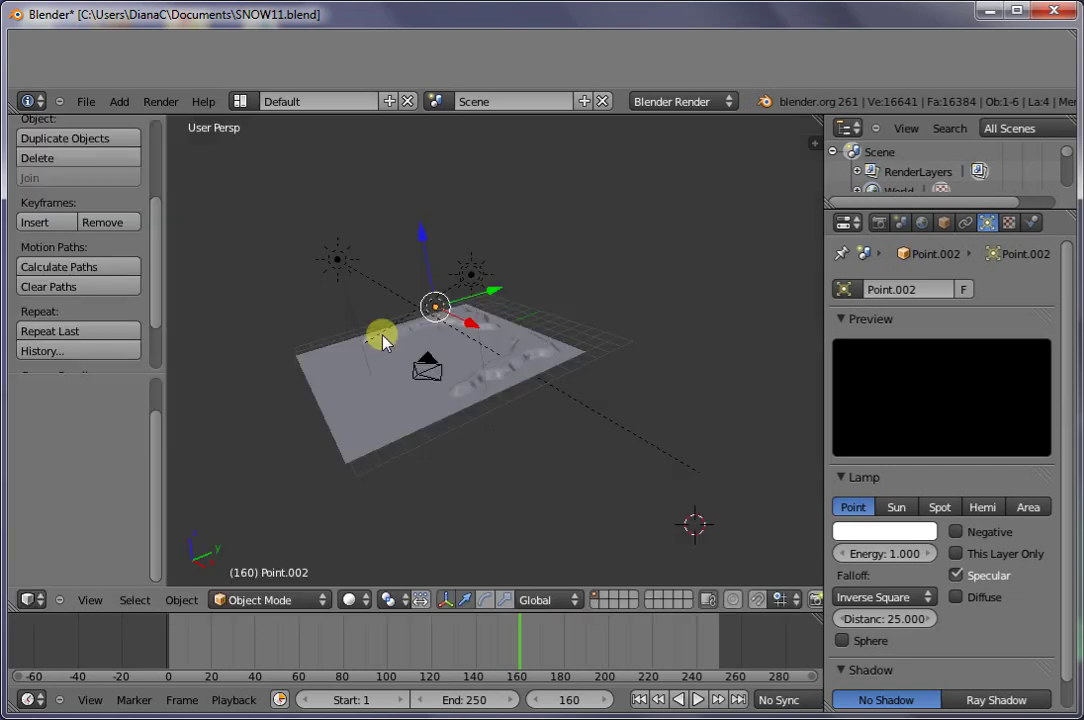
key("KP_0")
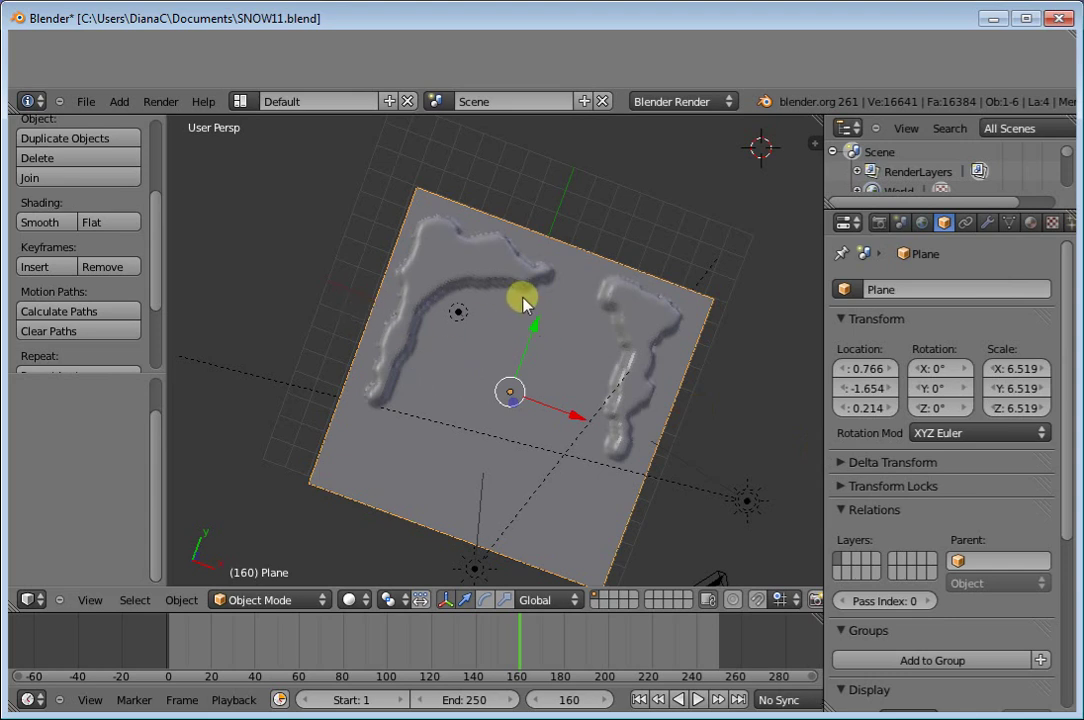
- Create a new material for the plane and preview it on a flat surface
left_click(1031, 224)
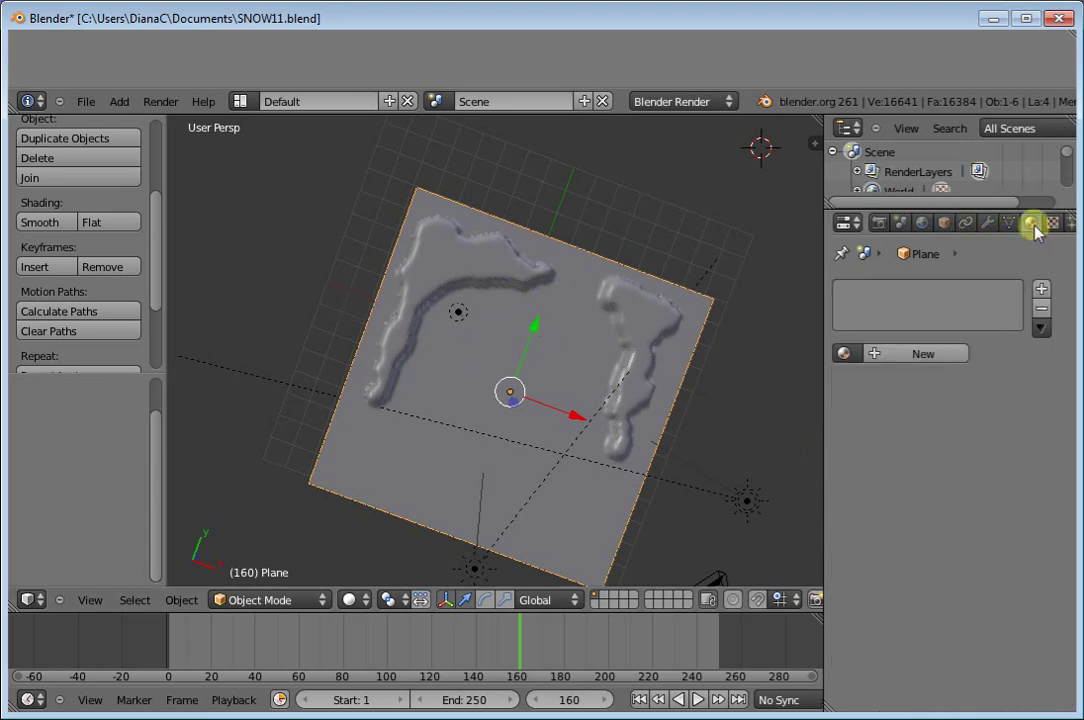
left_click(915, 356)
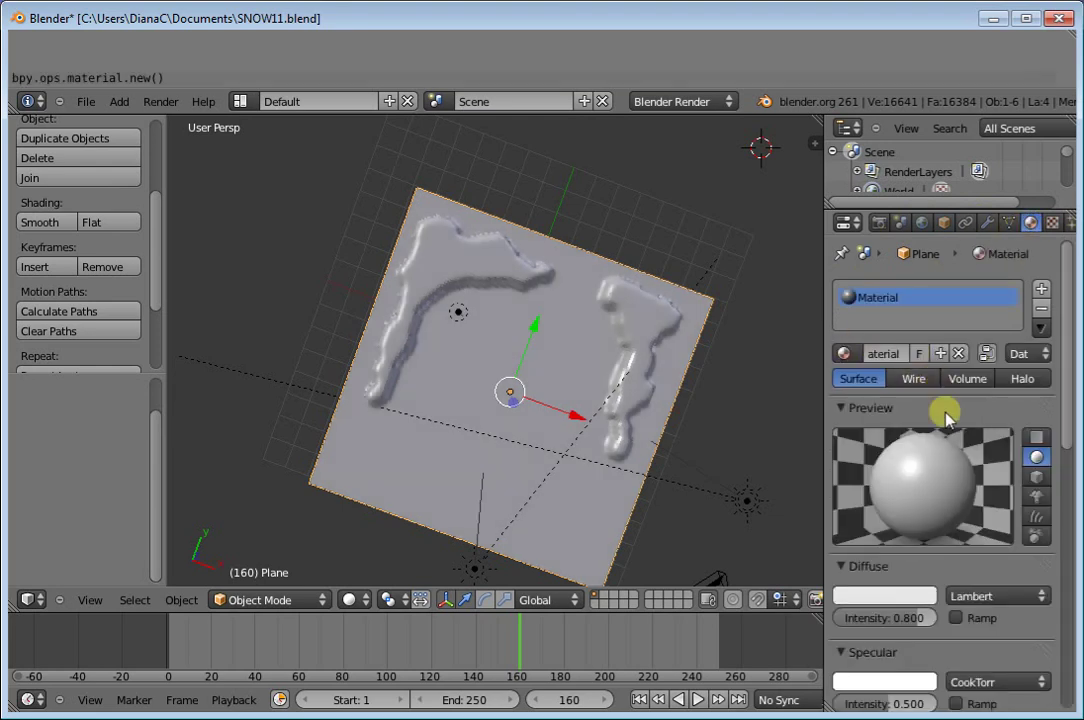
left_click(1037, 437)
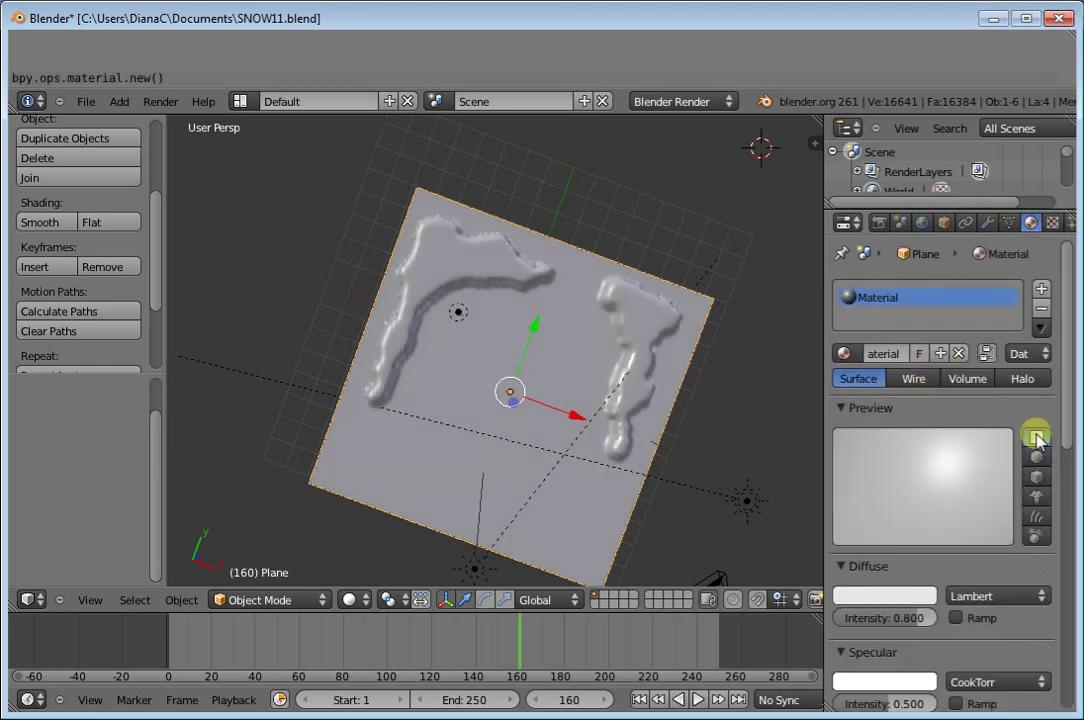
scroll(1036, 442, "down", 3)
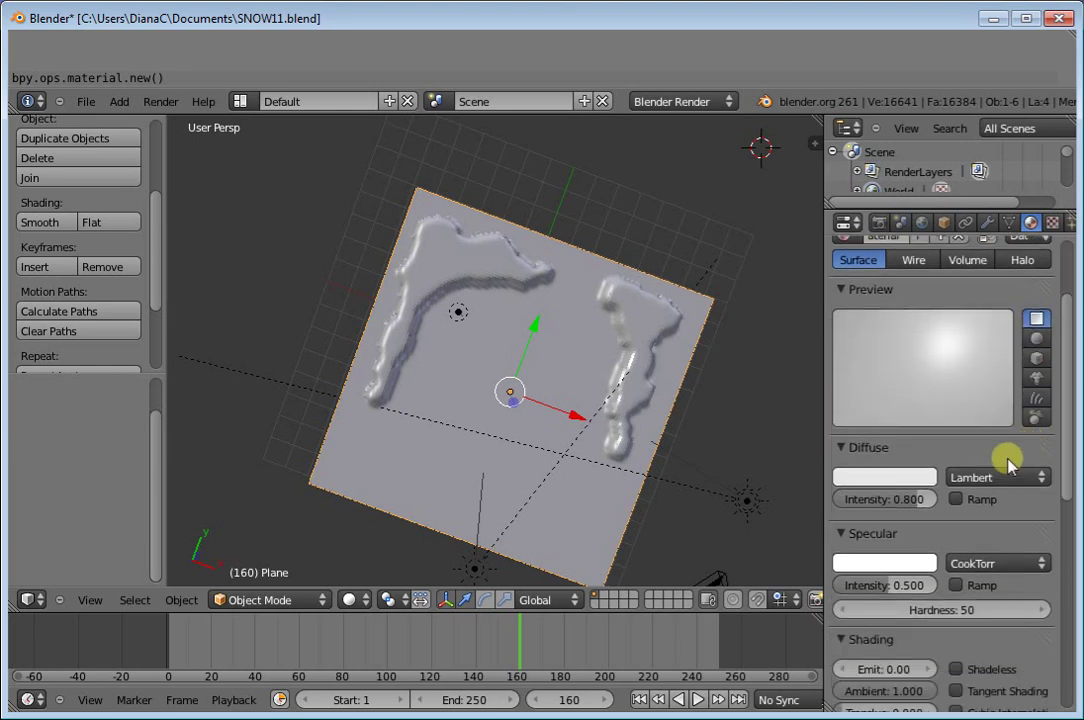
scroll(990, 460, "up", 3)
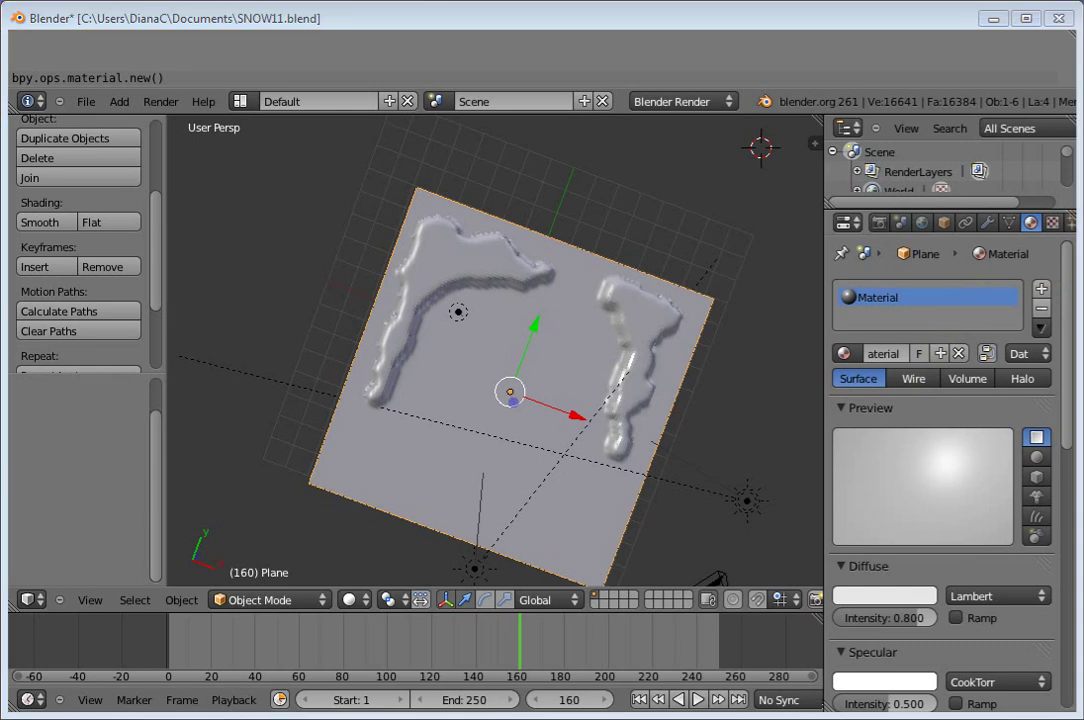
- Add a new Clouds texture to the plane's material
middle_click_drag(495, 350, 495, 300)
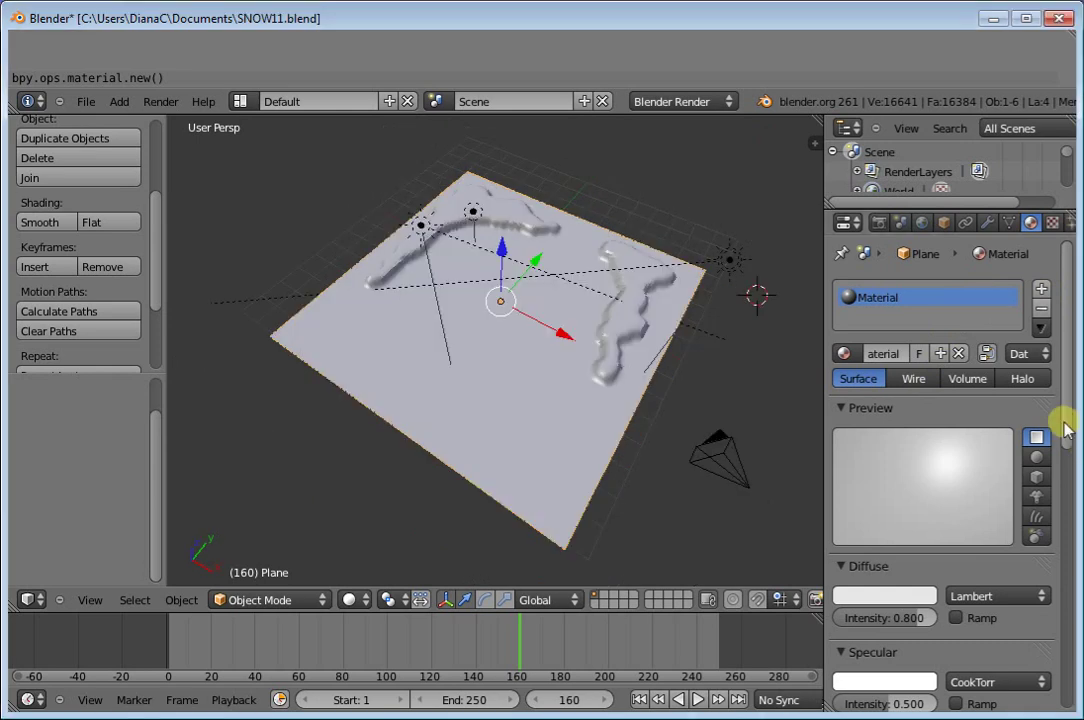
left_click(1053, 223)
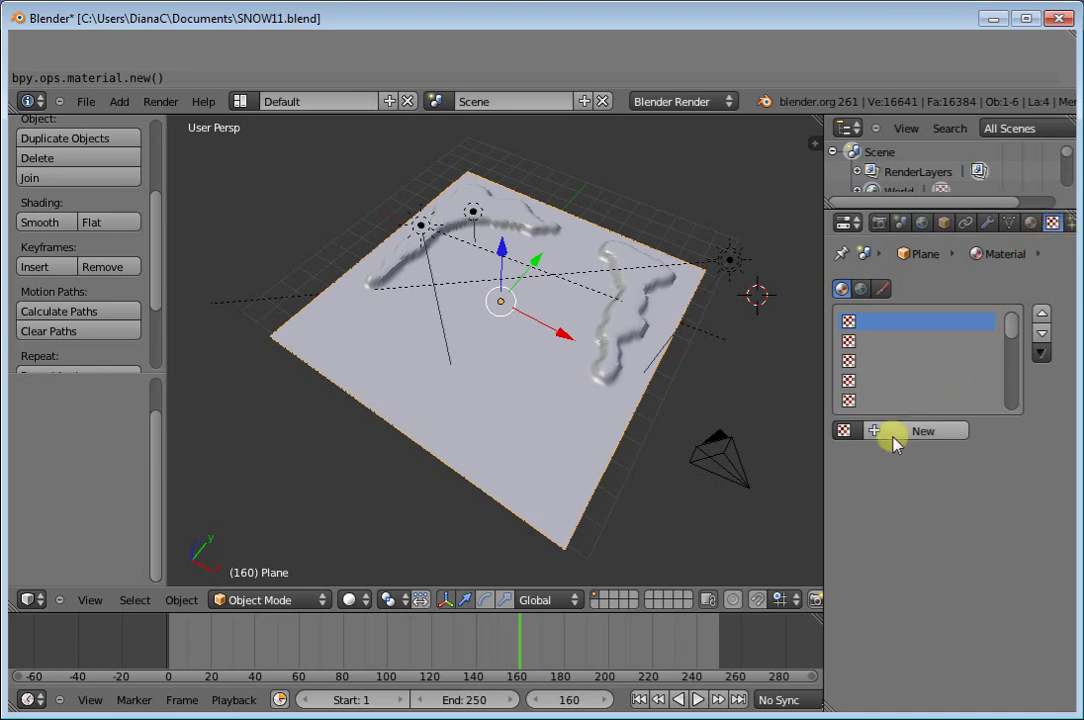
left_click(926, 433)
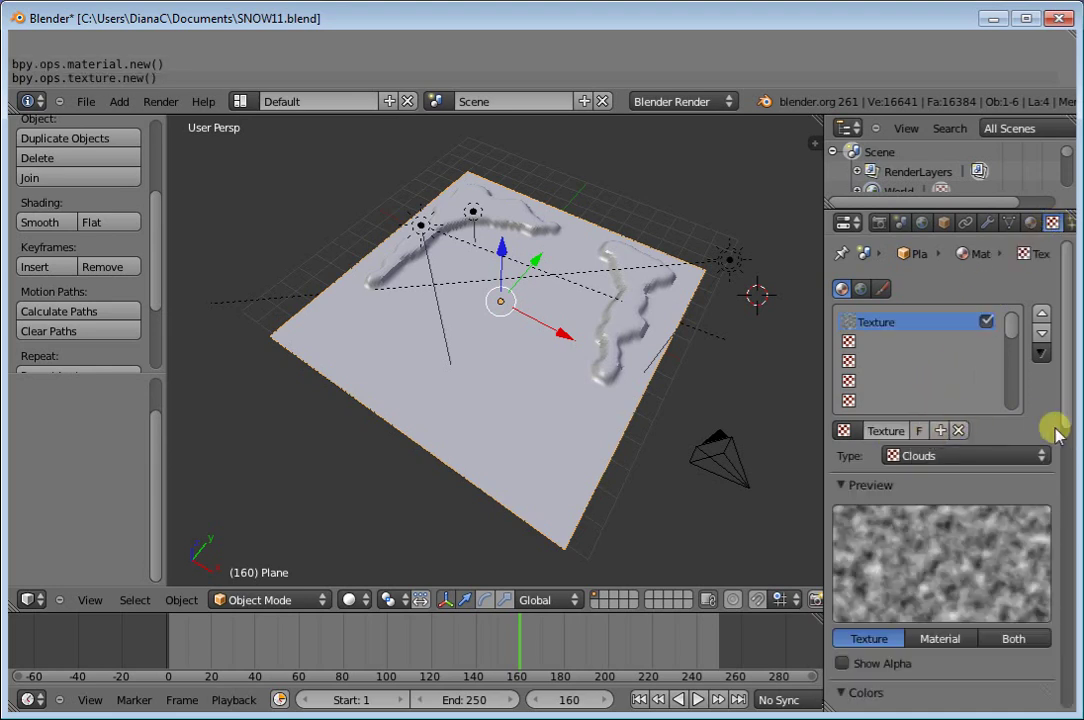
- Set the Clouds texture's noise size to 0.0001 and its depth to 6
scroll(1057, 428, "down", 5)
scroll(1040, 422, "down", 4)
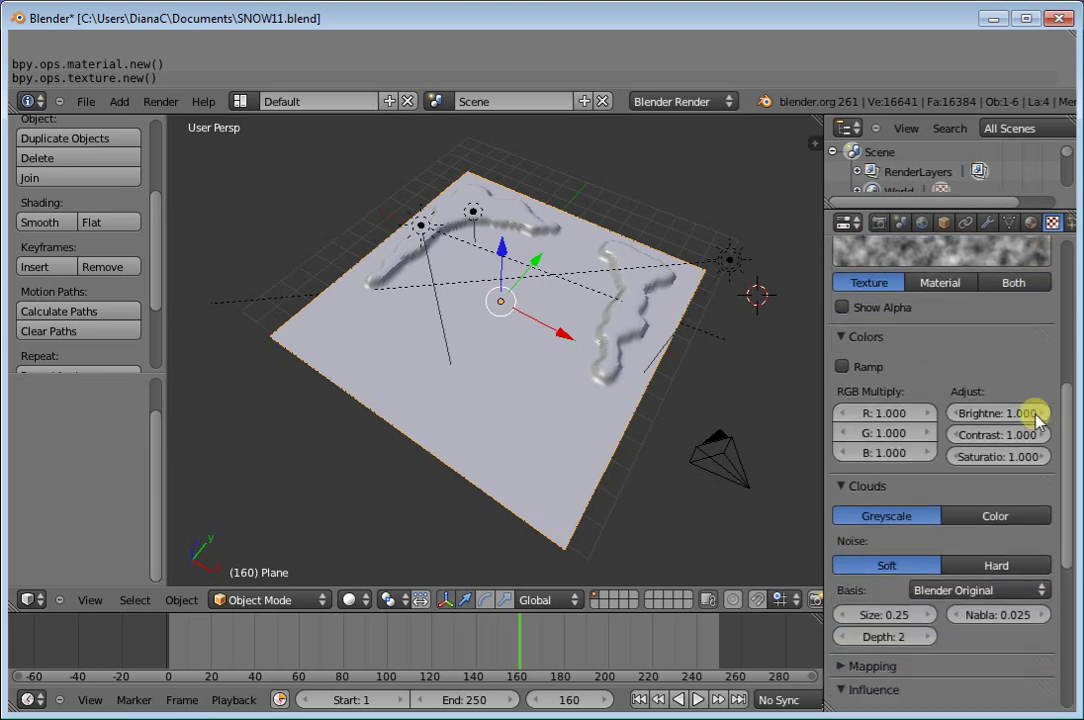
scroll(1035, 420, "down", 2)
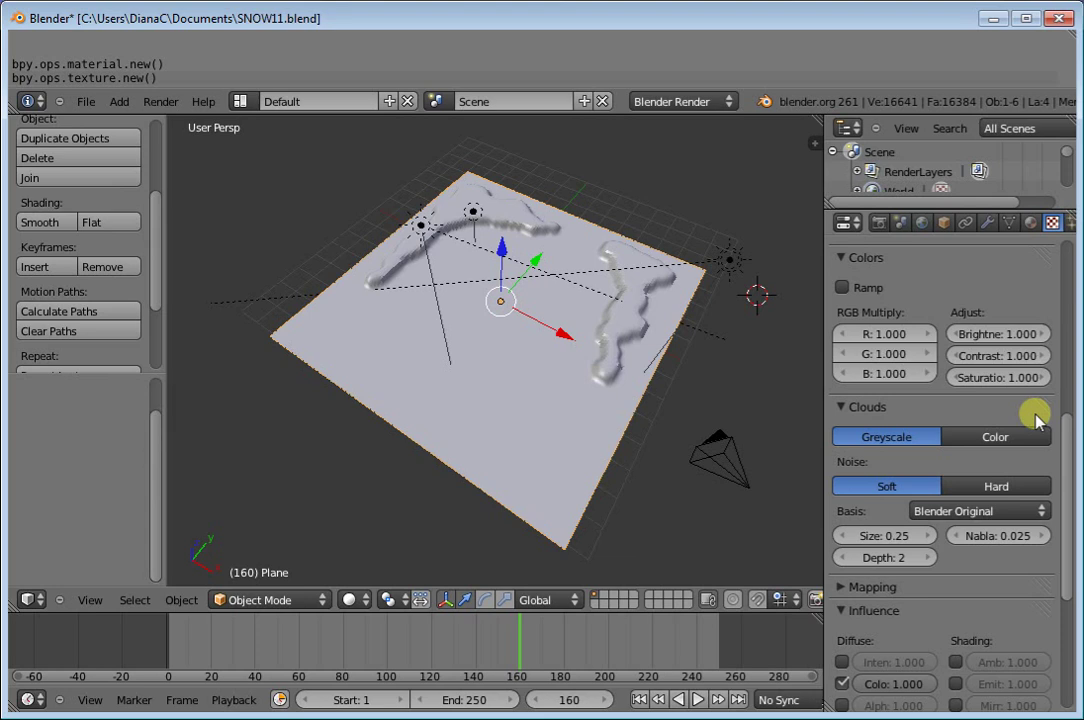
scroll(920, 505, "down", 1)
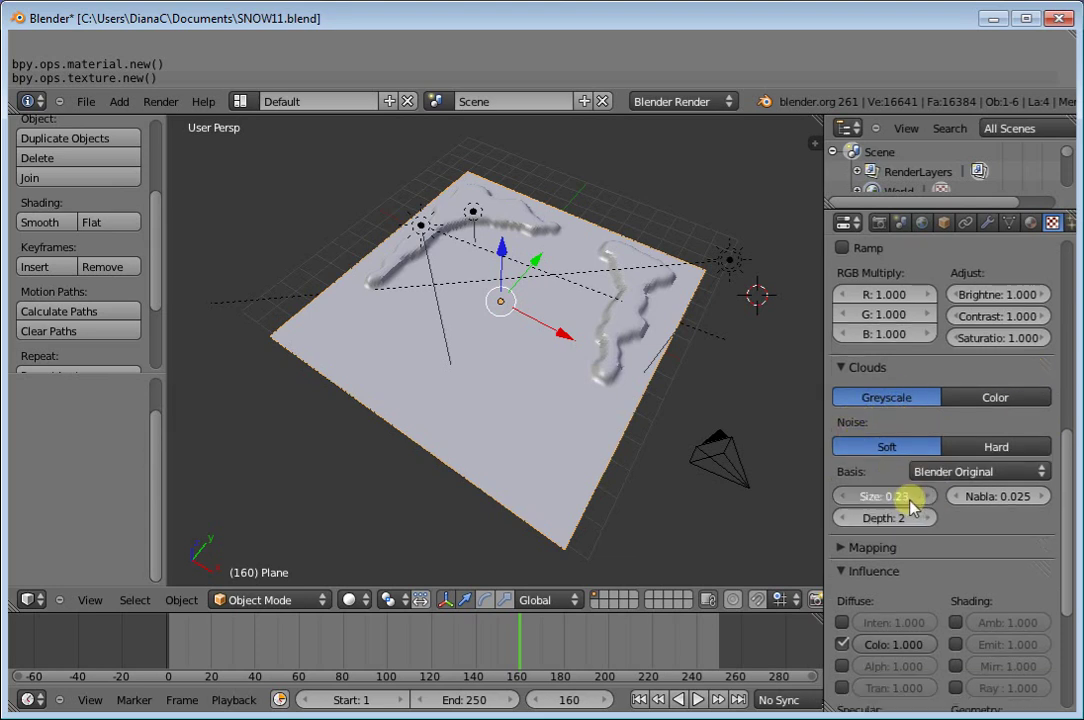
left_click_drag(910, 496, 828, 496)
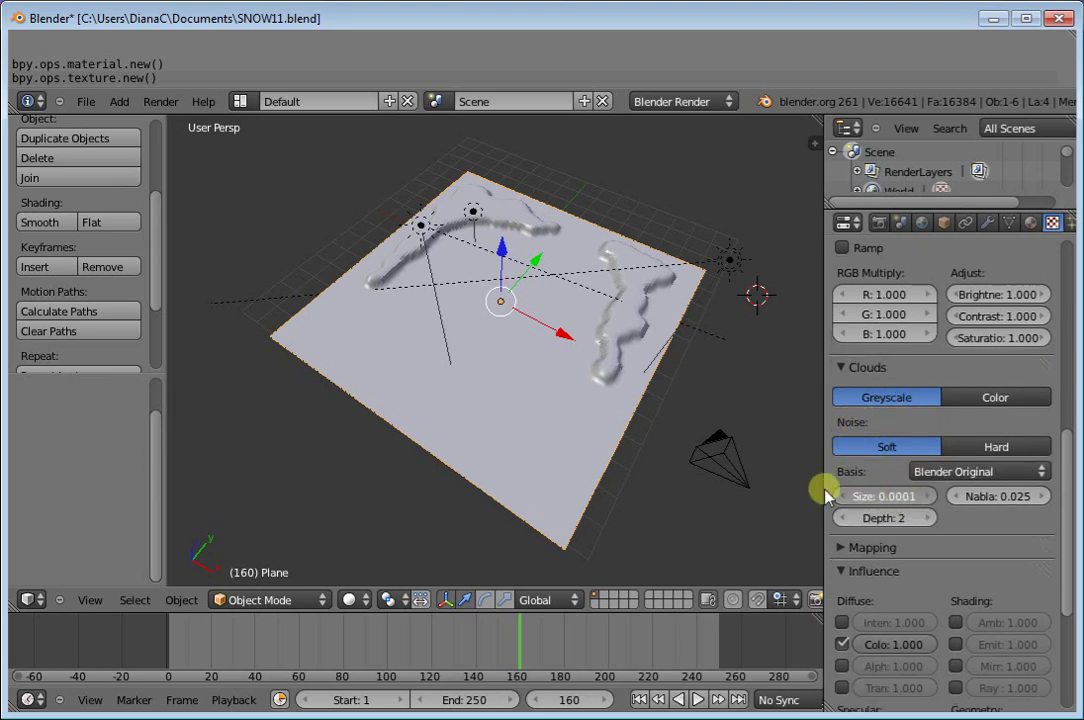
left_click(900, 517)
type("3")
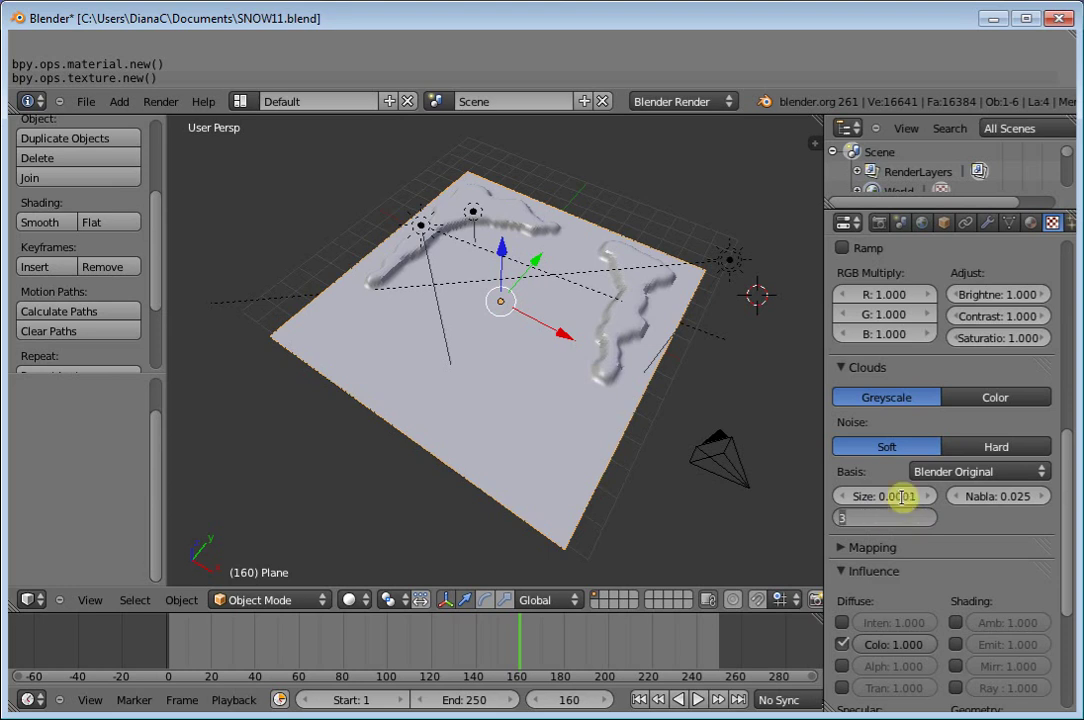
key("Return")
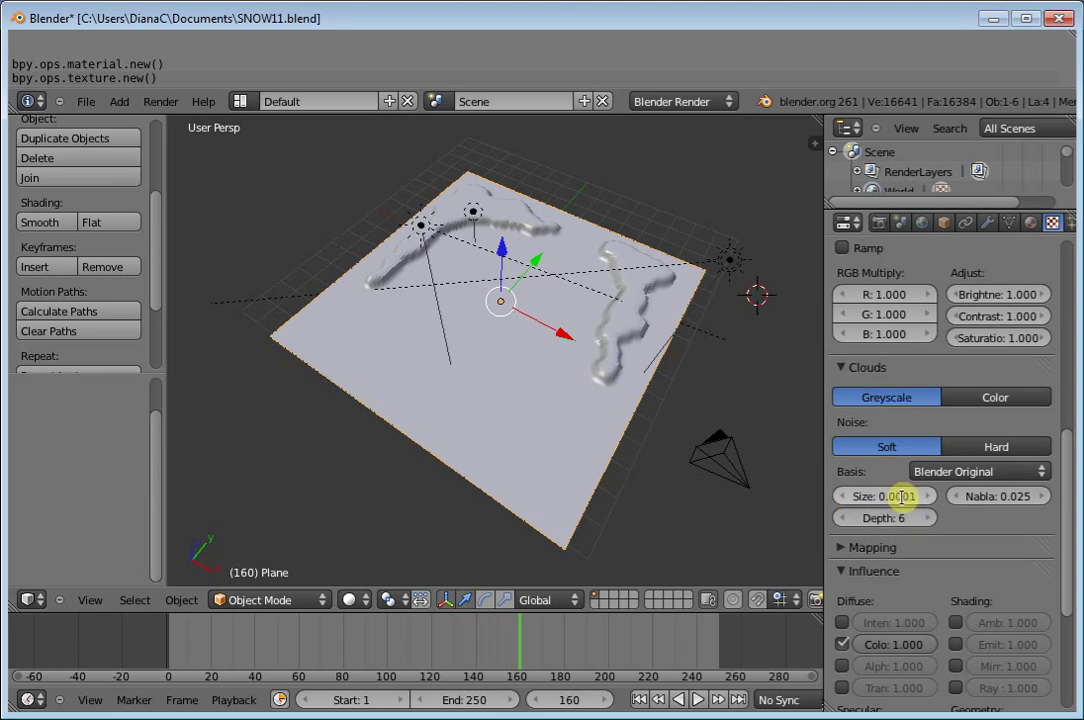
- Adjust the texture's colors to a brightness of 0 and a contrast of 5
scroll(883, 477, "down", 4)
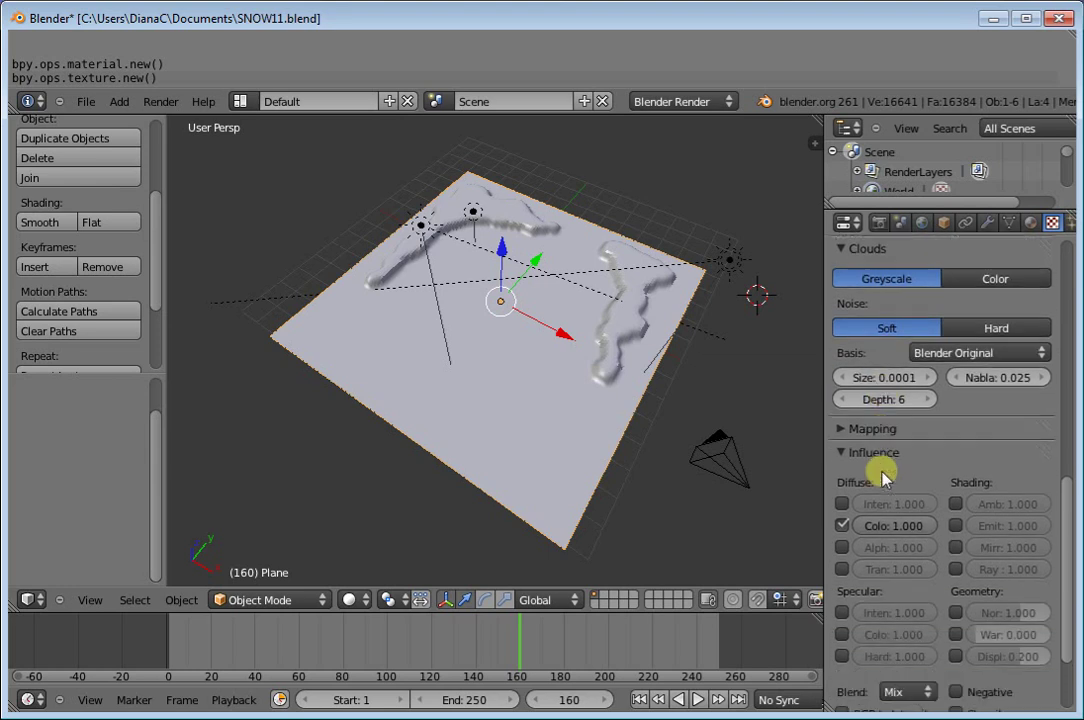
scroll(881, 478, "down", 1)
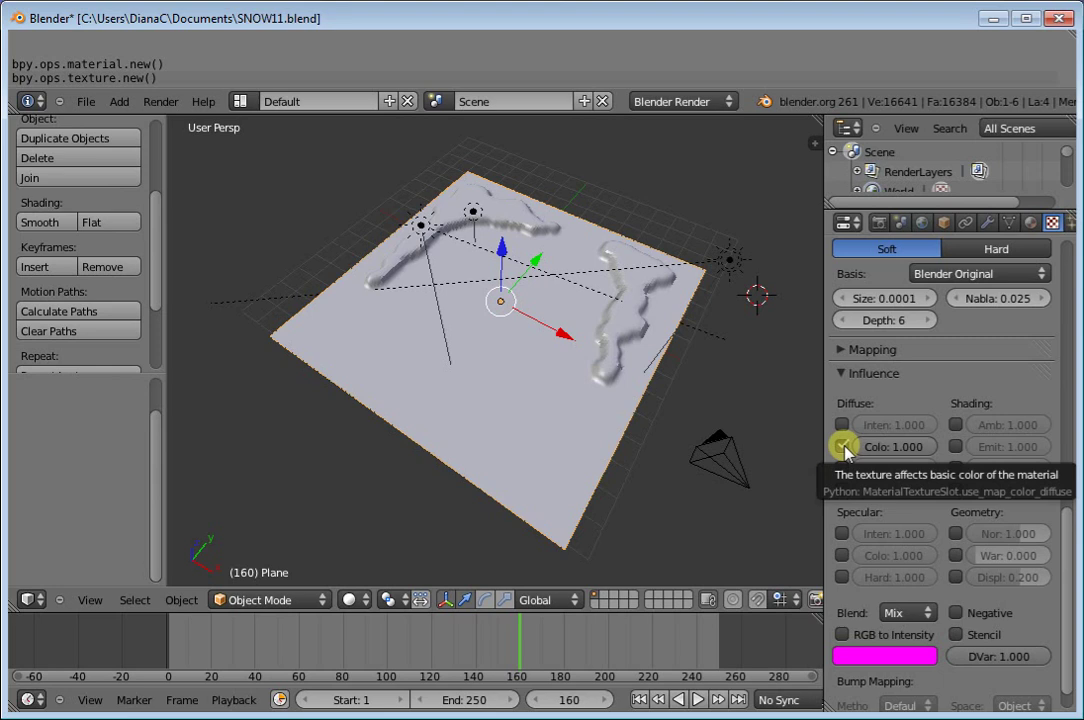
scroll(992, 624, "down", 1)
scroll(990, 596, "up", 3)
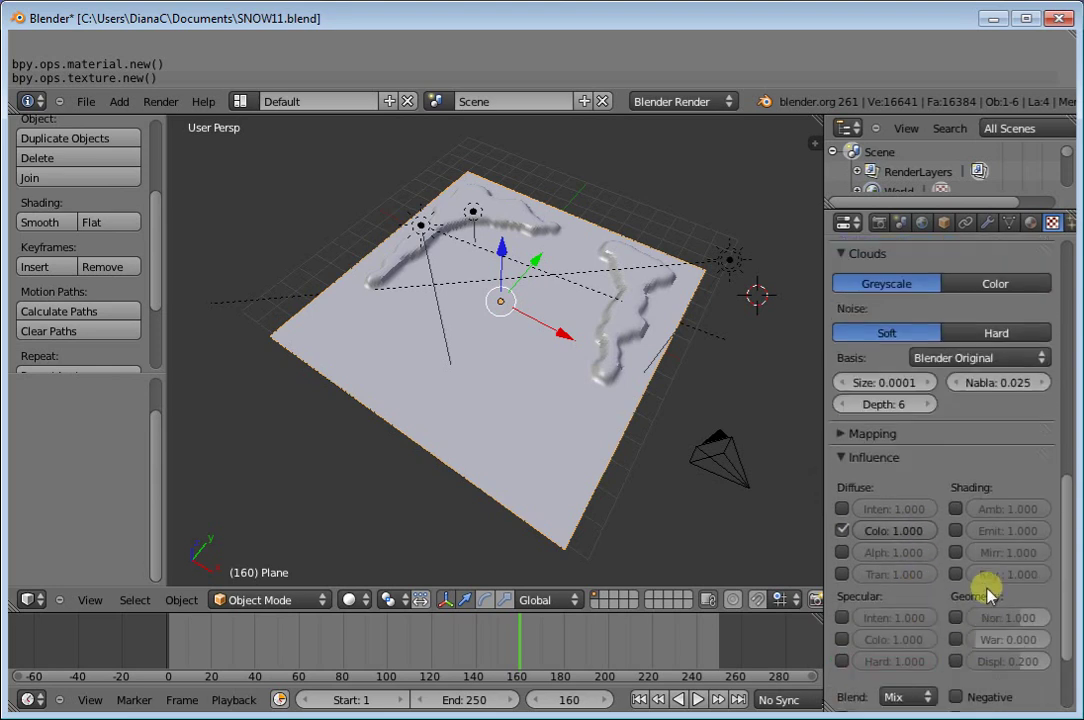
scroll(988, 596, "up", 6)
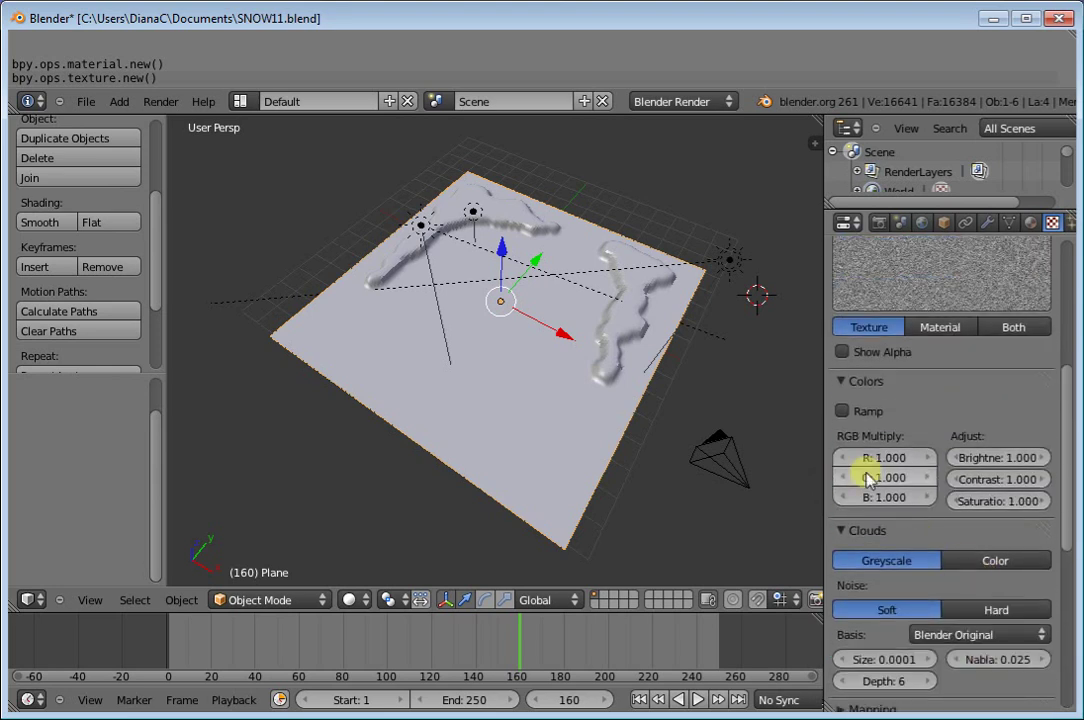
left_click(996, 459)
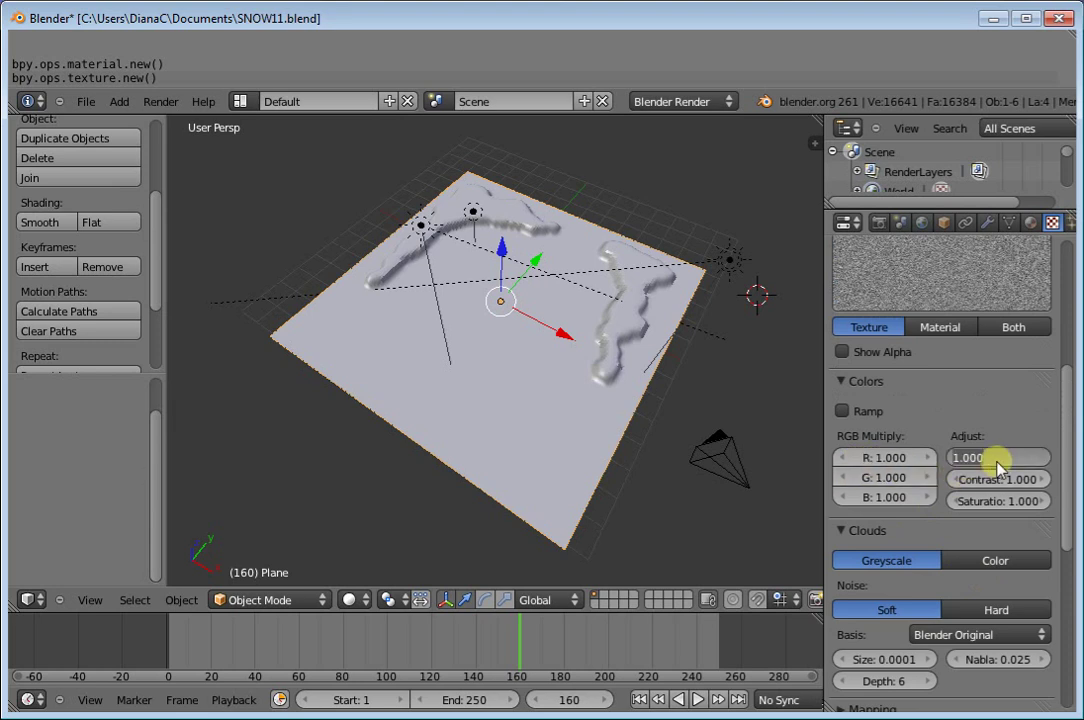
type("0")
key("Return")
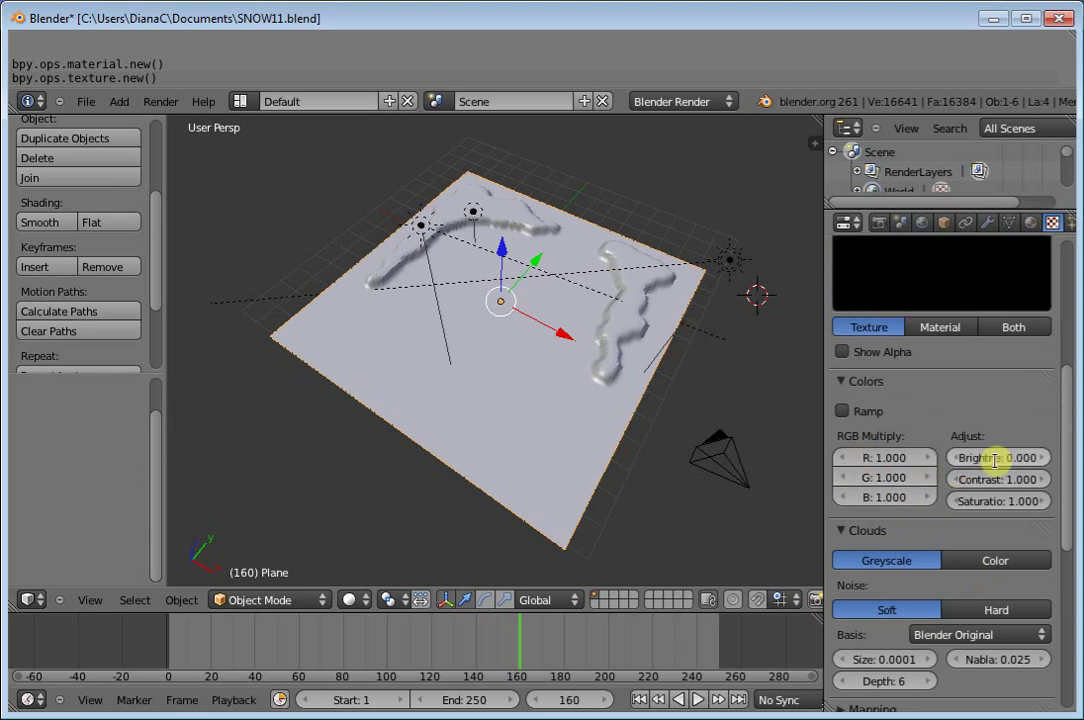
left_click(993, 478)
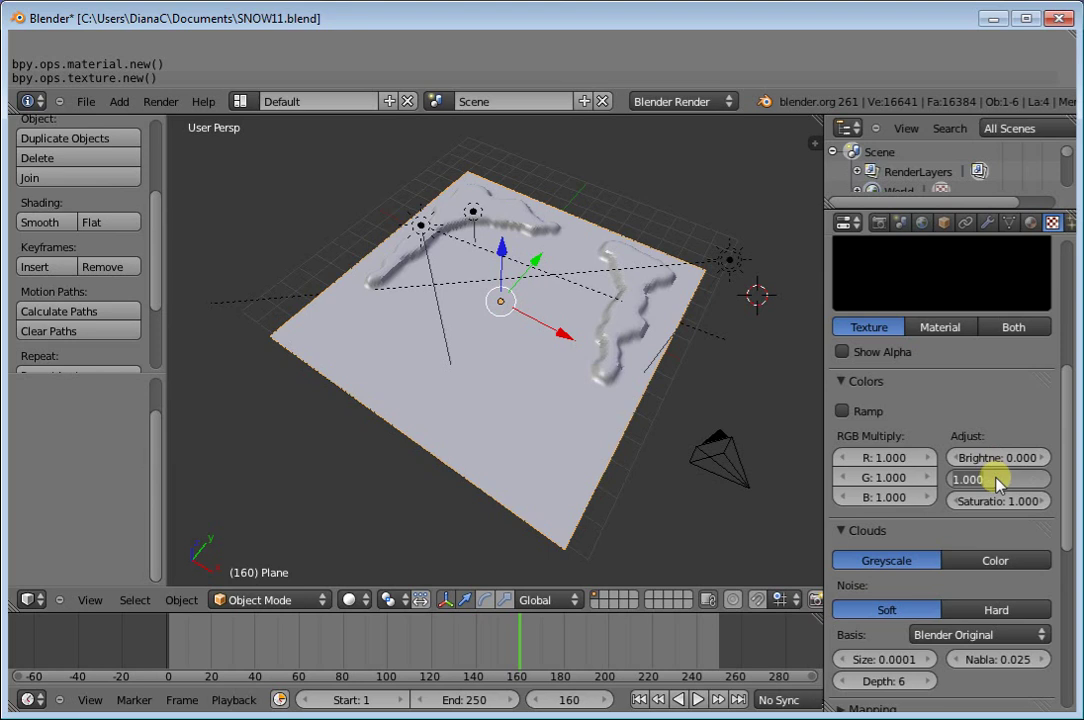
type("5")
key("Return")
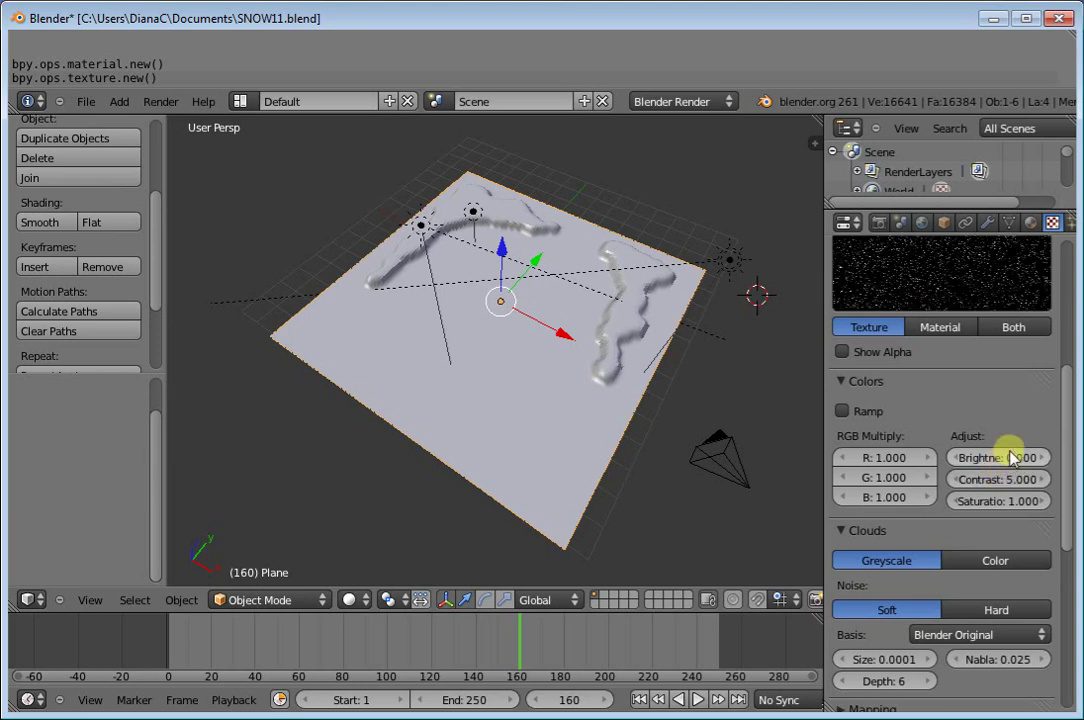
- Make the texture influence specular intensity at 0.1 instead of diffuse color, and render the frame
left_click_drag(1067, 411, 957, 341)
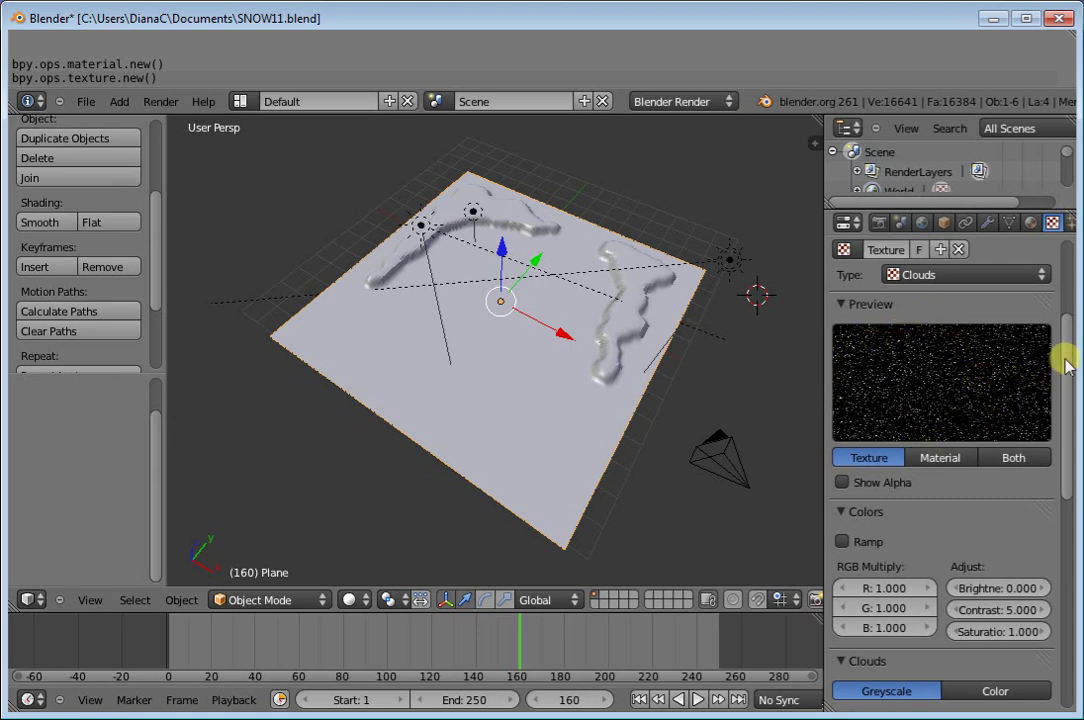
left_click_drag(1067, 366, 1077, 440)
scroll(1077, 440, "up", 5)
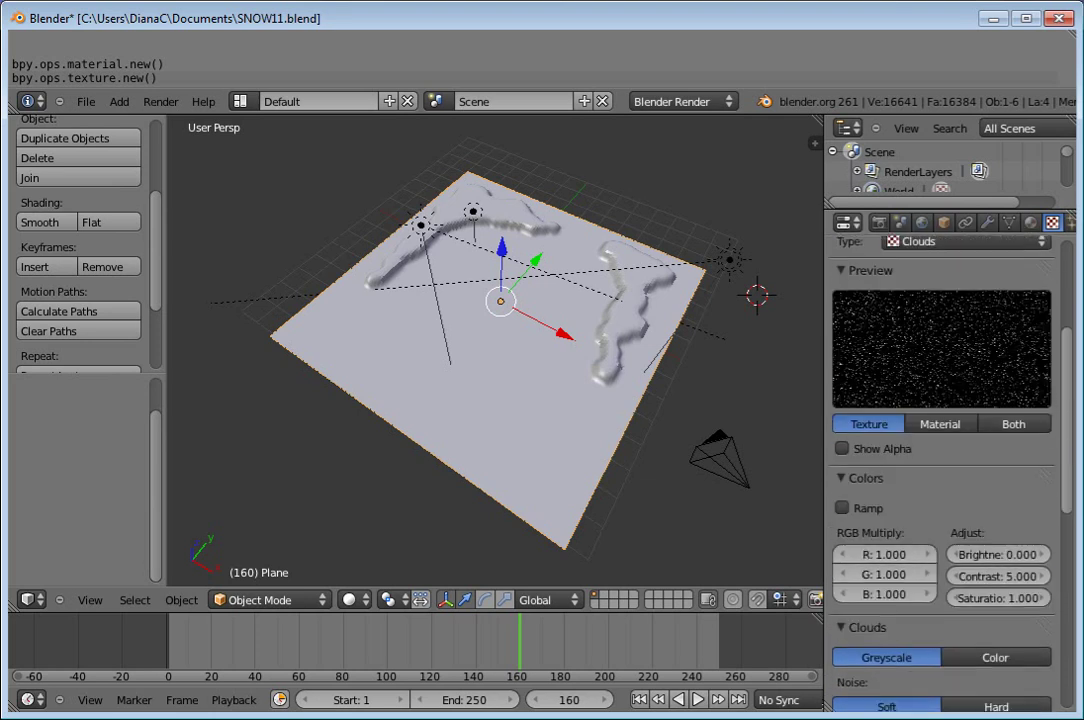
scroll(1065, 435, "down", 15)
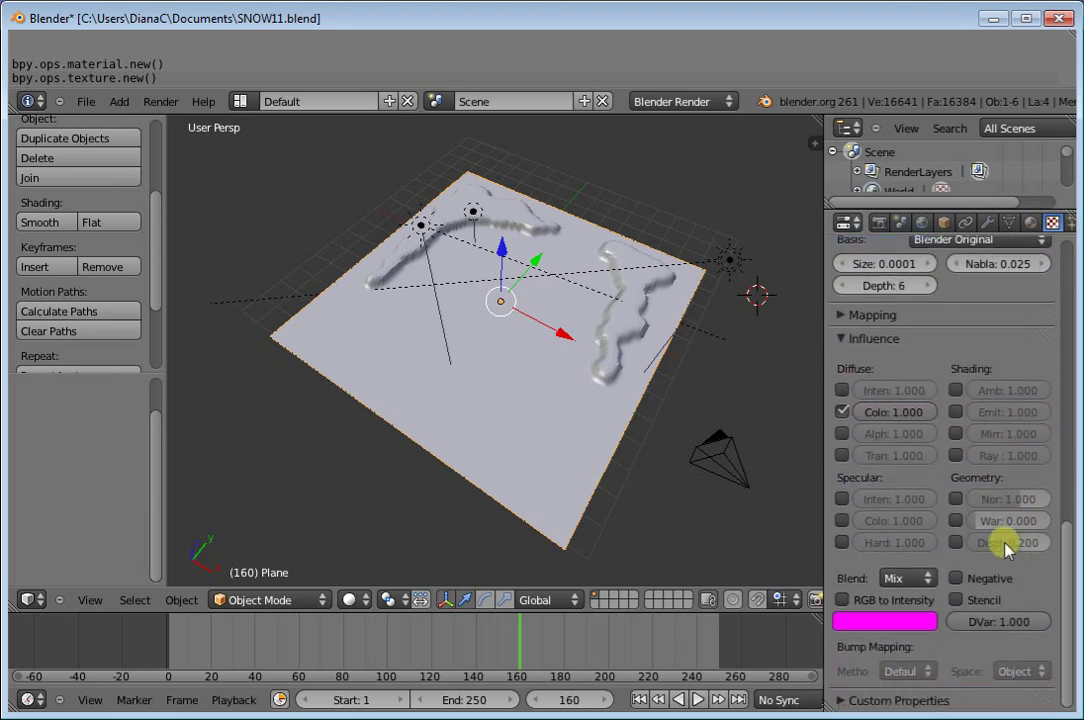
left_click(843, 412)
left_click(843, 499)
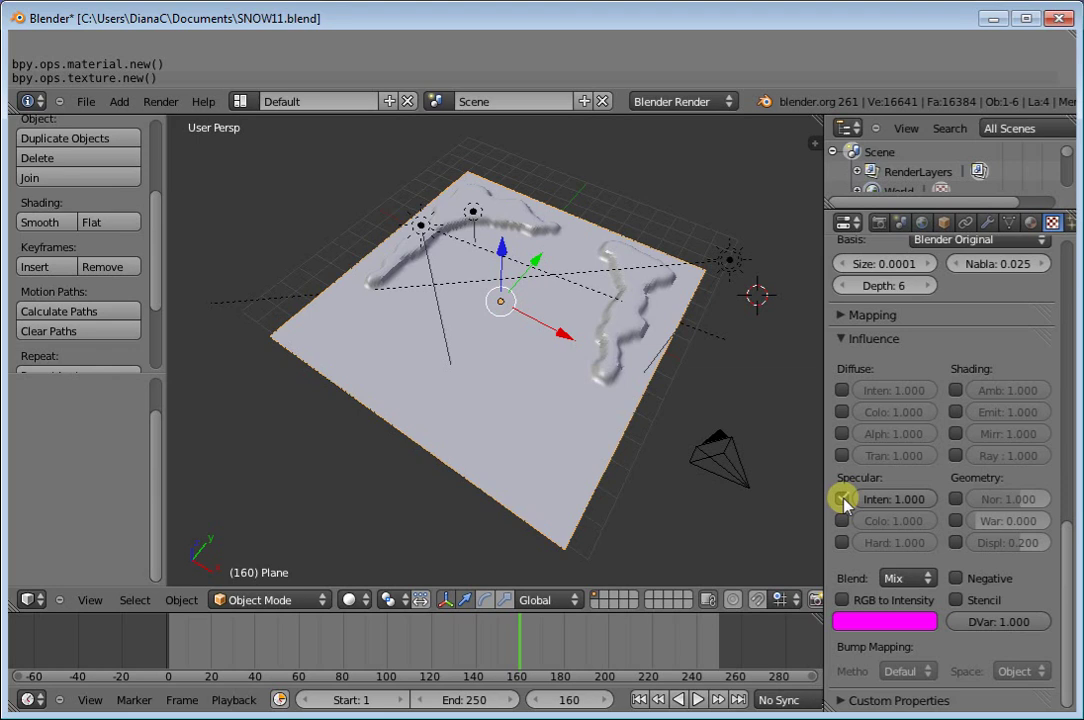
left_click(901, 506)
key("Return")
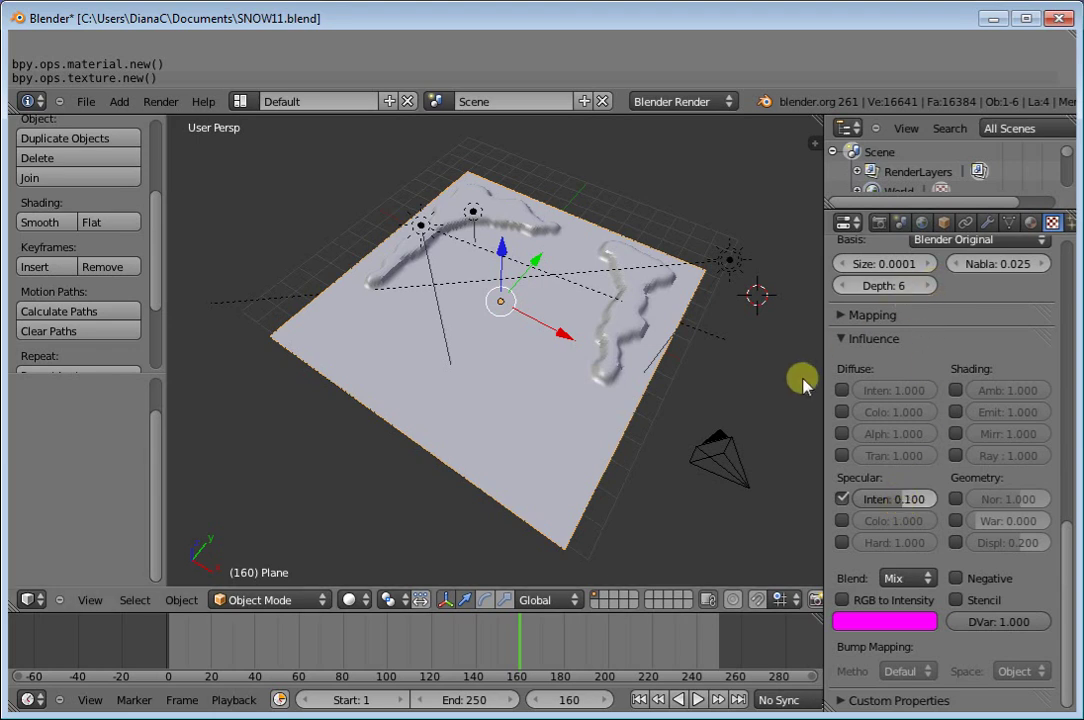
key("F12")
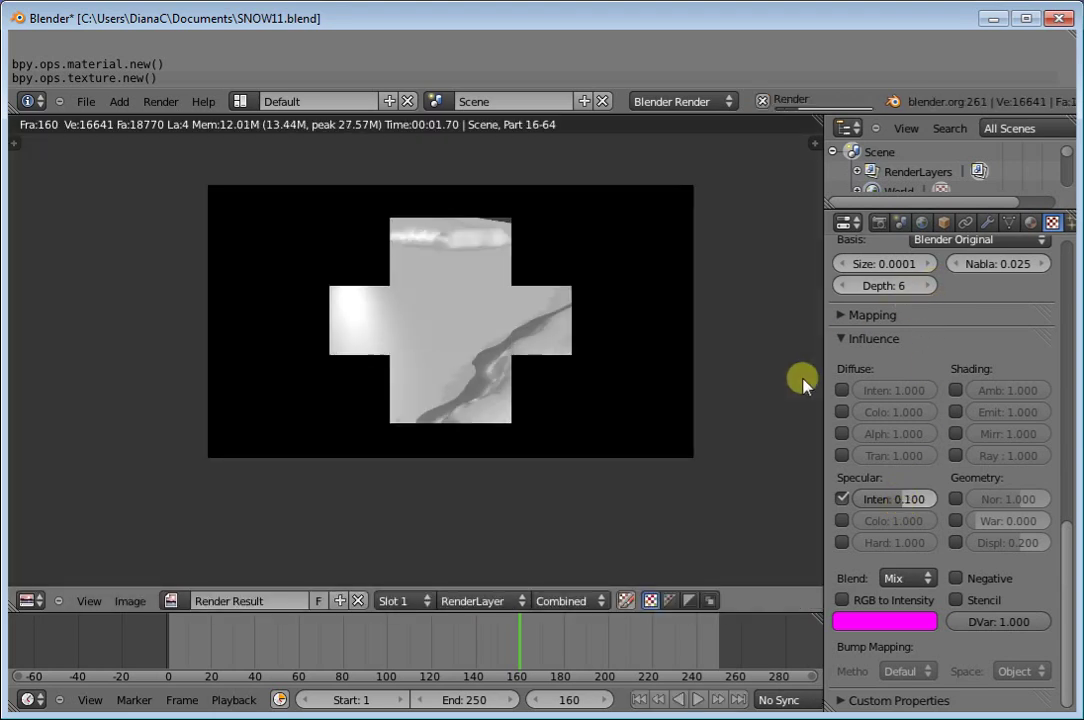
- Examine the specular highlight on the snow surface in the rendered image at close range
scroll(335, 330, "up", 3)
scroll(337, 332, "up", 2)
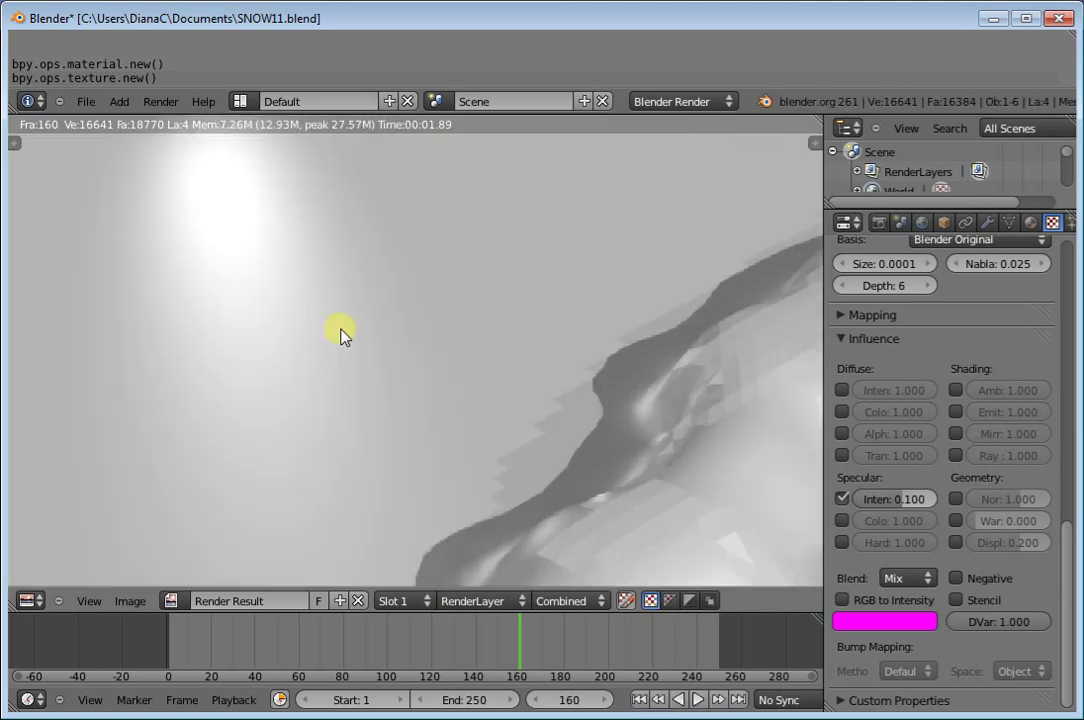
scroll(340, 335, "down", 2)
scroll(342, 342, "up", 2)
middle_click_drag(344, 339, 406, 460)
scroll(416, 452, "up", 2)
scroll(414, 444, "down", 2)
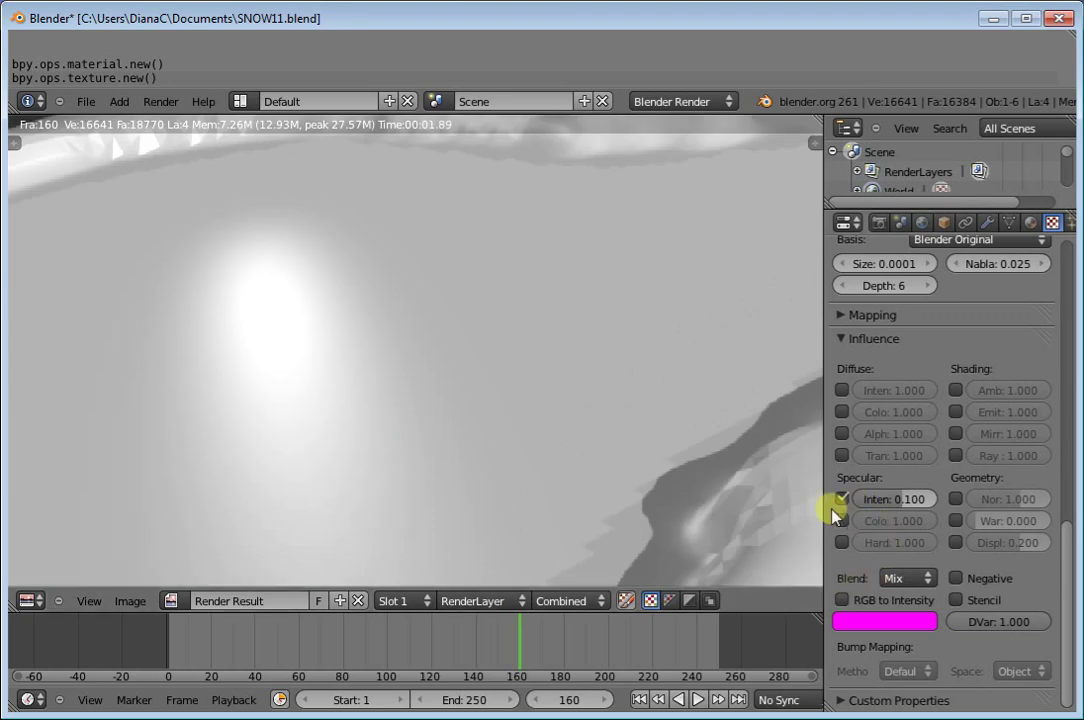
- Set the plane material's specular intensity to 0 and render the frame
left_click(1031, 222)
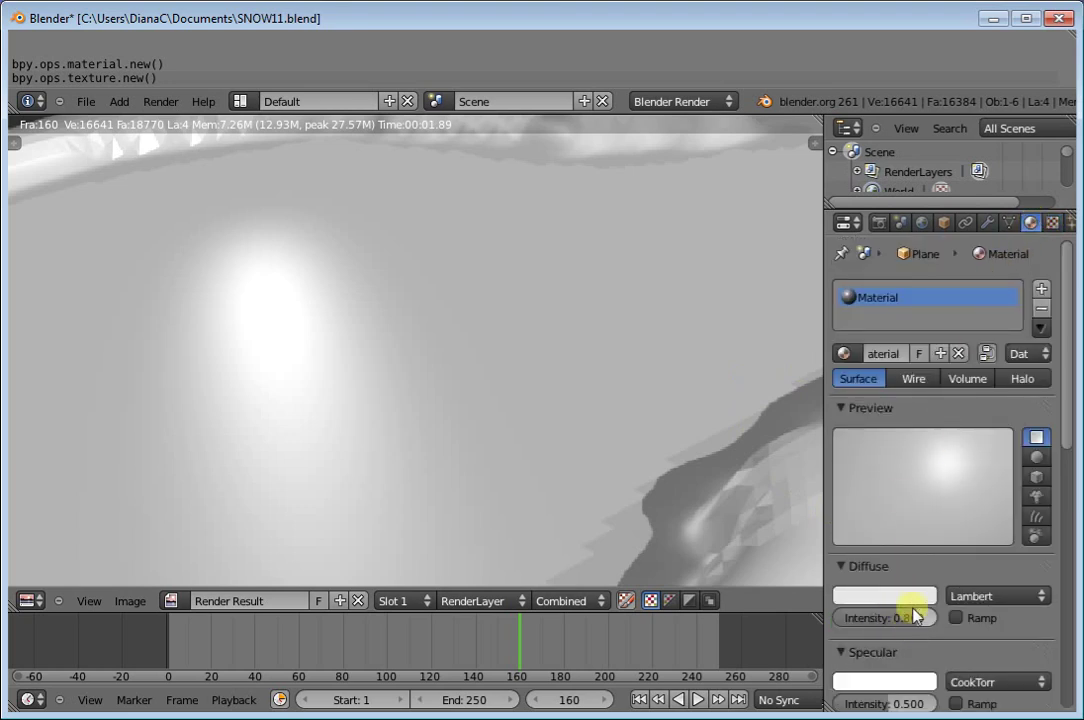
scroll(910, 615, "down", 1)
left_click_drag(895, 667, 818, 665)
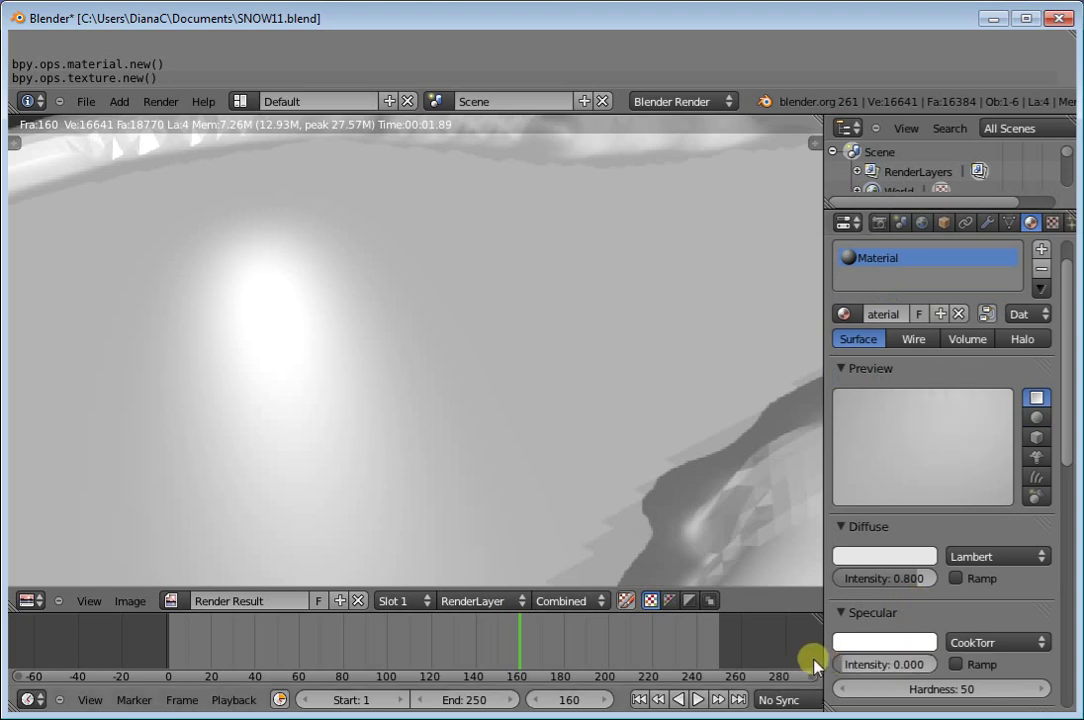
left_click(946, 618)
key("F12")
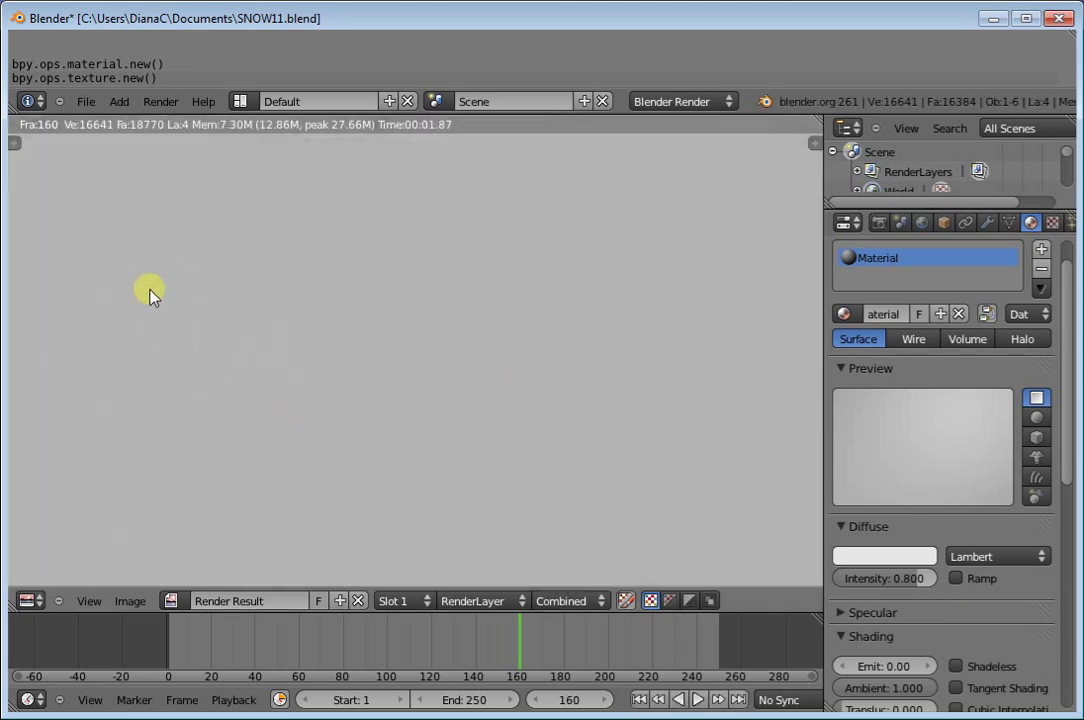
scroll(230, 360, "down", 2)
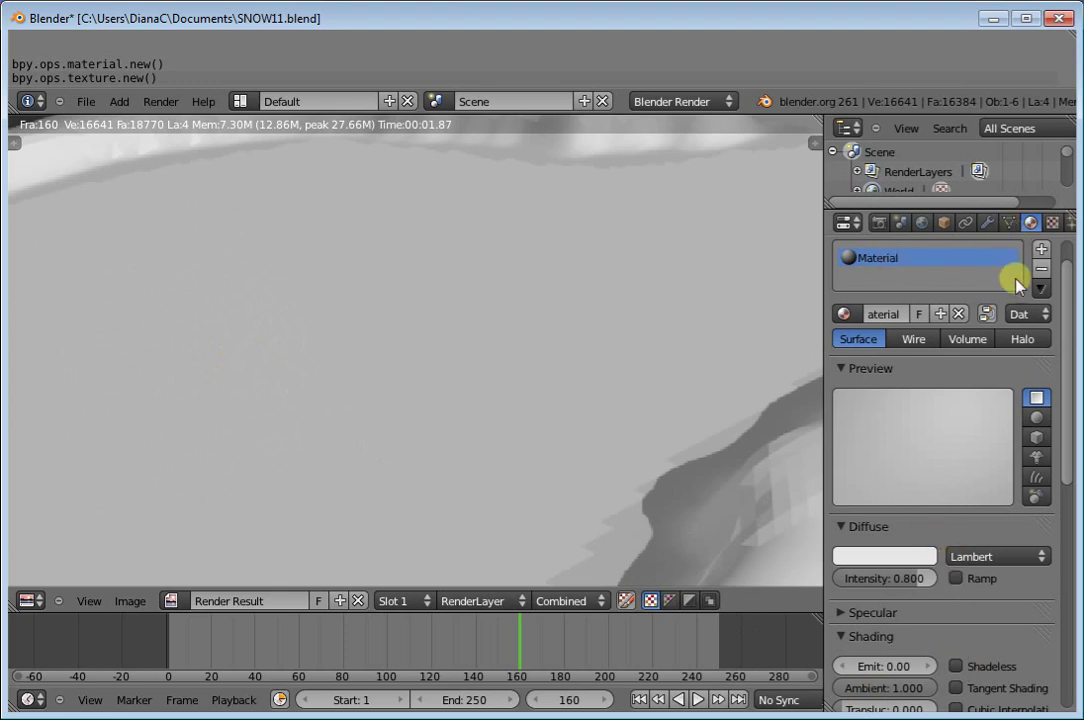
- Set the plane material's specular hardness to 3 and render the frame again
scroll(980, 423, "down", 5)
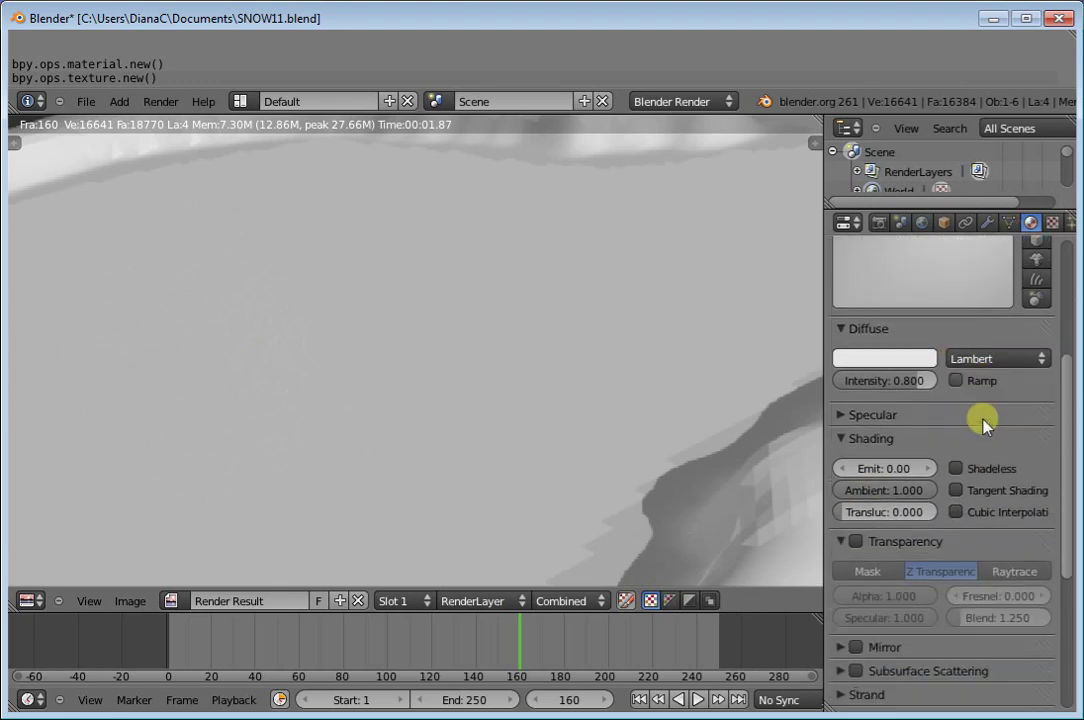
scroll(982, 423, "up", 4)
scroll(982, 423, "up", 2)
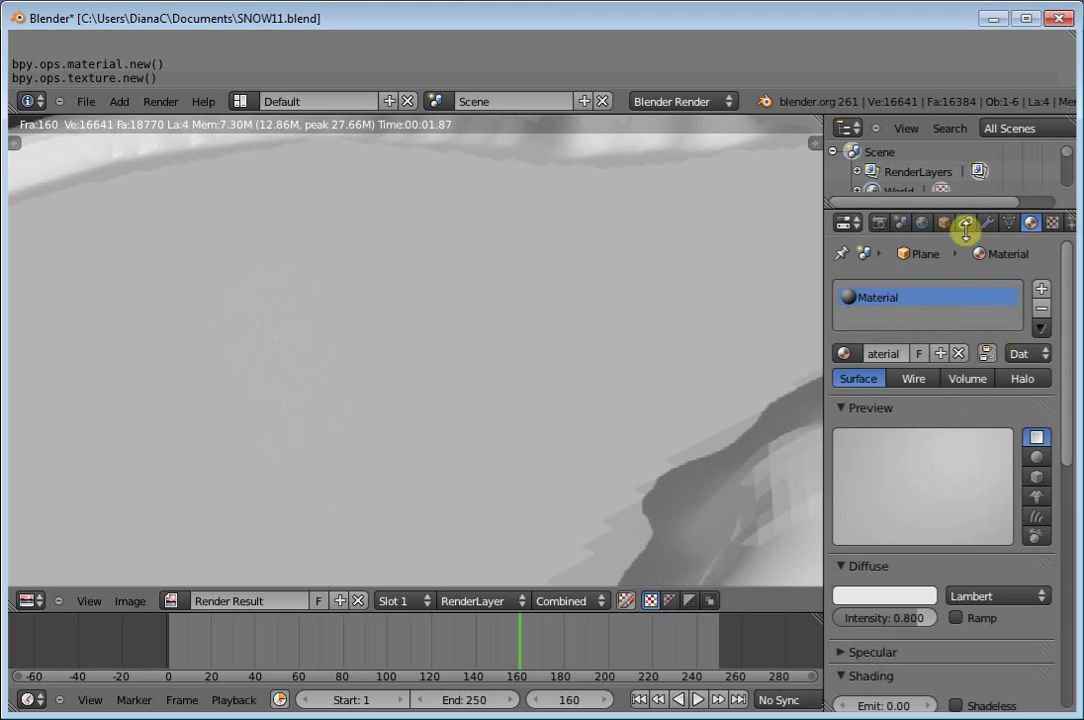
scroll(1004, 360, "down", 2)
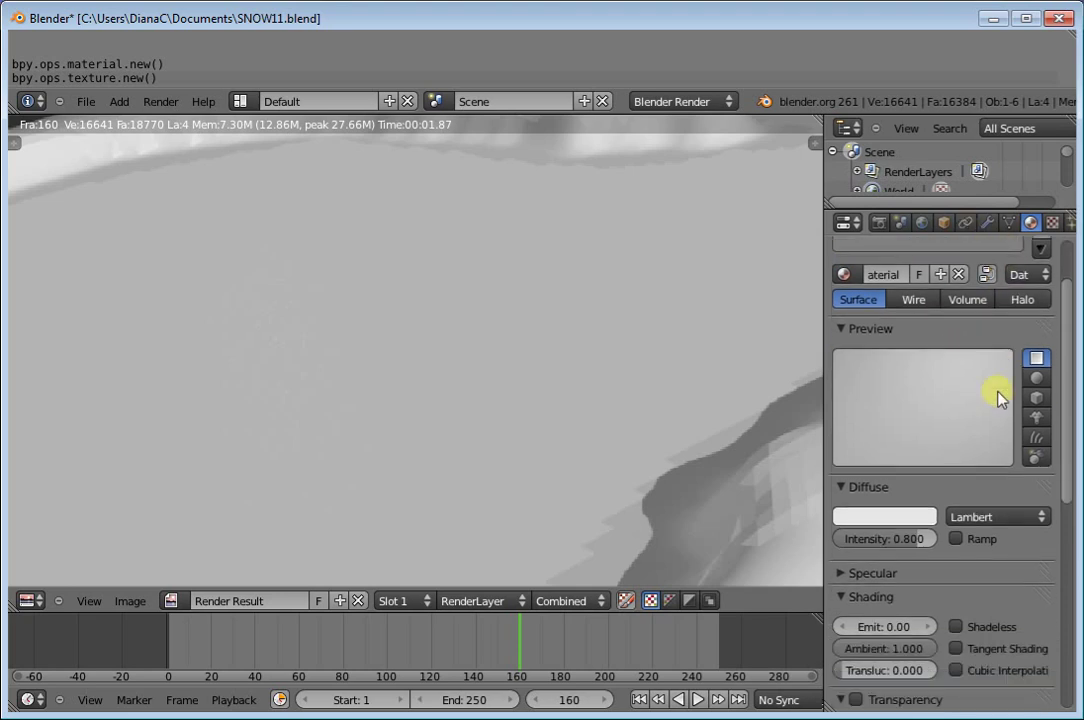
left_click(858, 574)
scroll(868, 578, "down", 1)
left_click(920, 610)
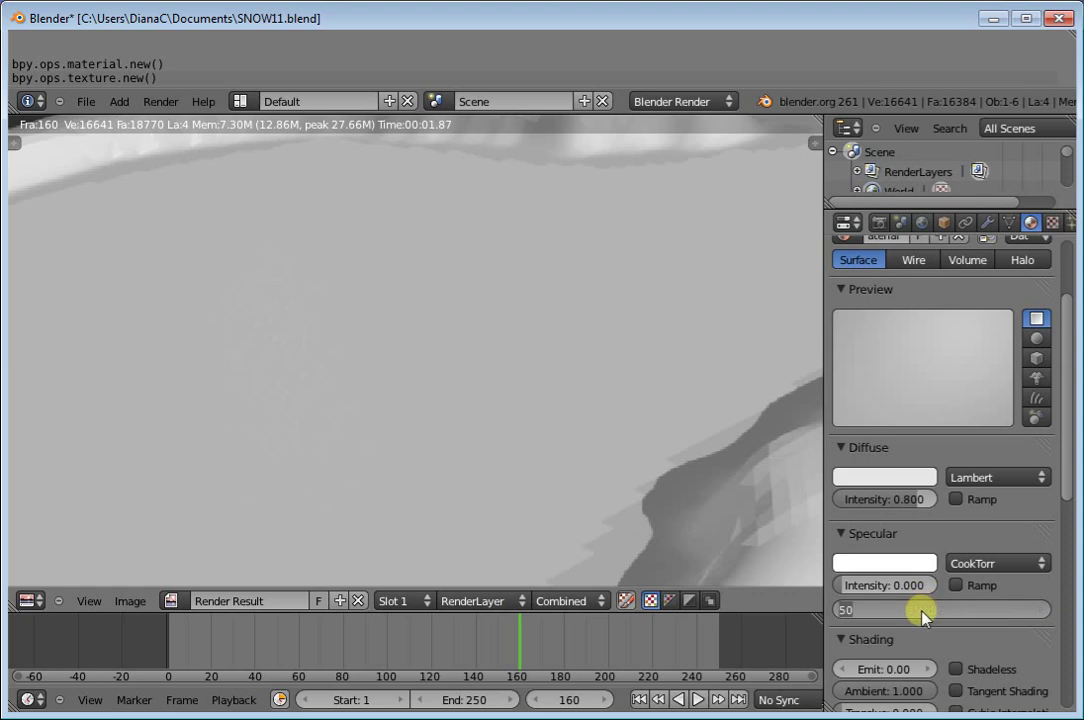
type("3")
key("Return")
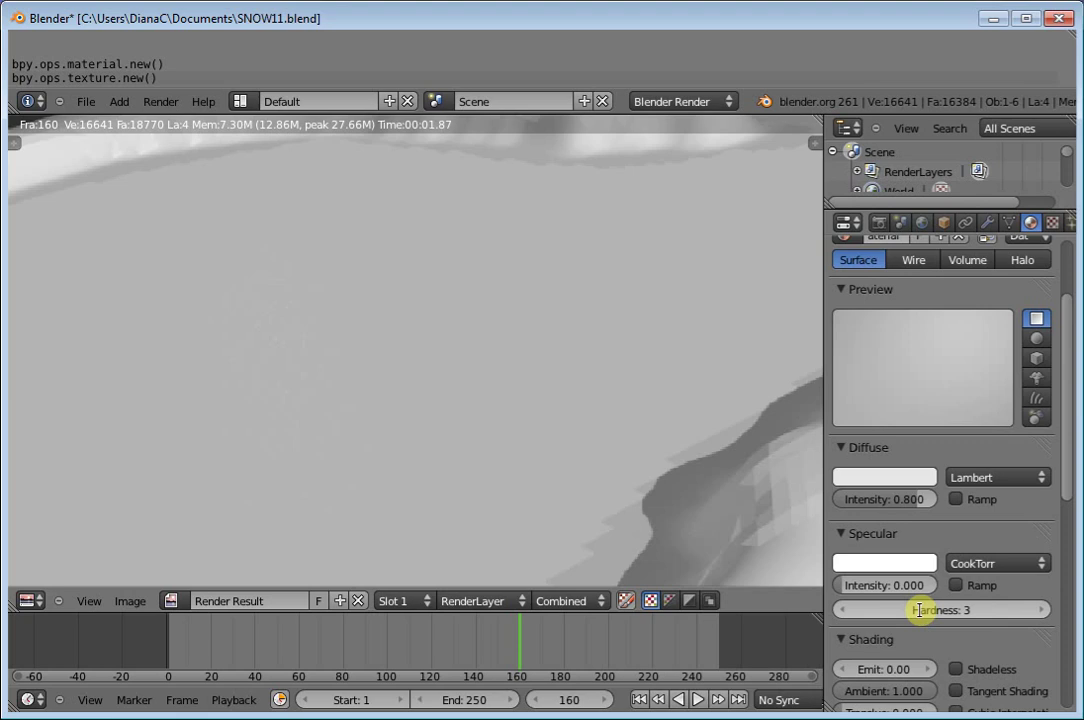
key("F12")
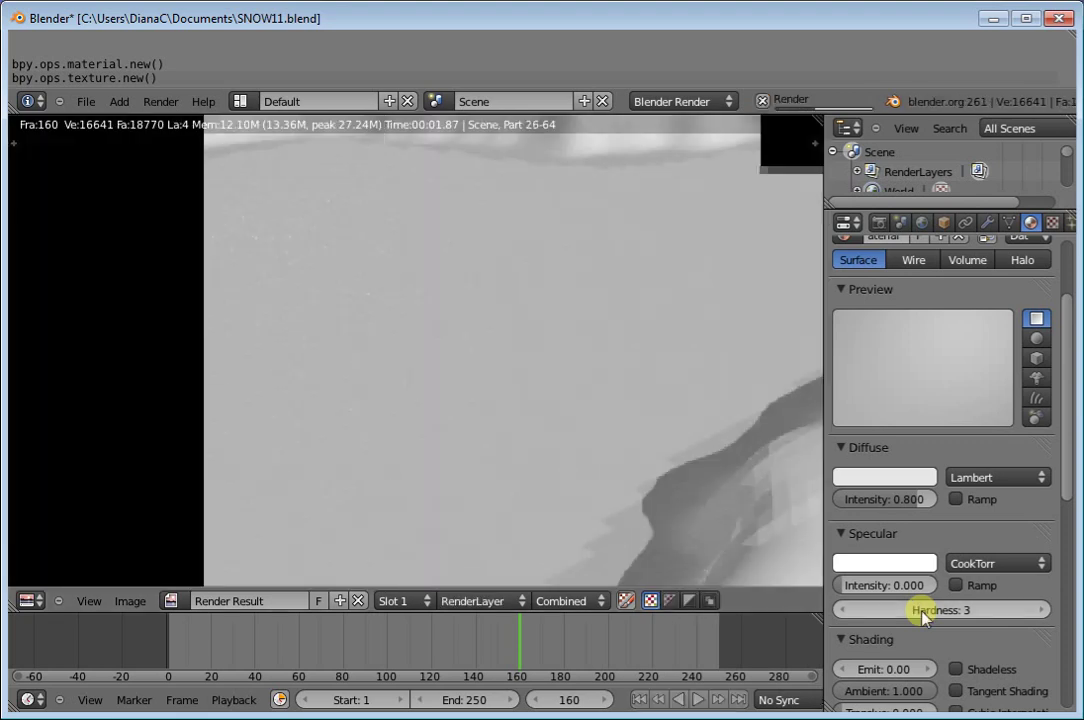
- Check the sparkles across the whole rendered image and re-render the frame for comparison
scroll(859, 516, "down", 2)
scroll(648, 455, "down", 4)
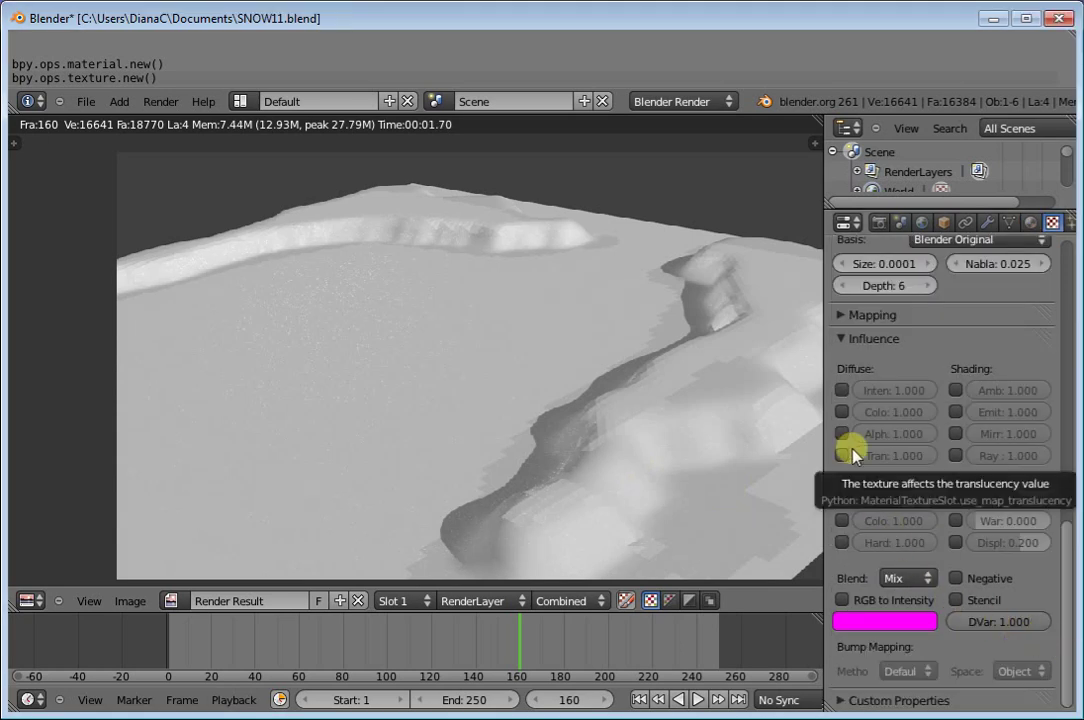
key("F12")
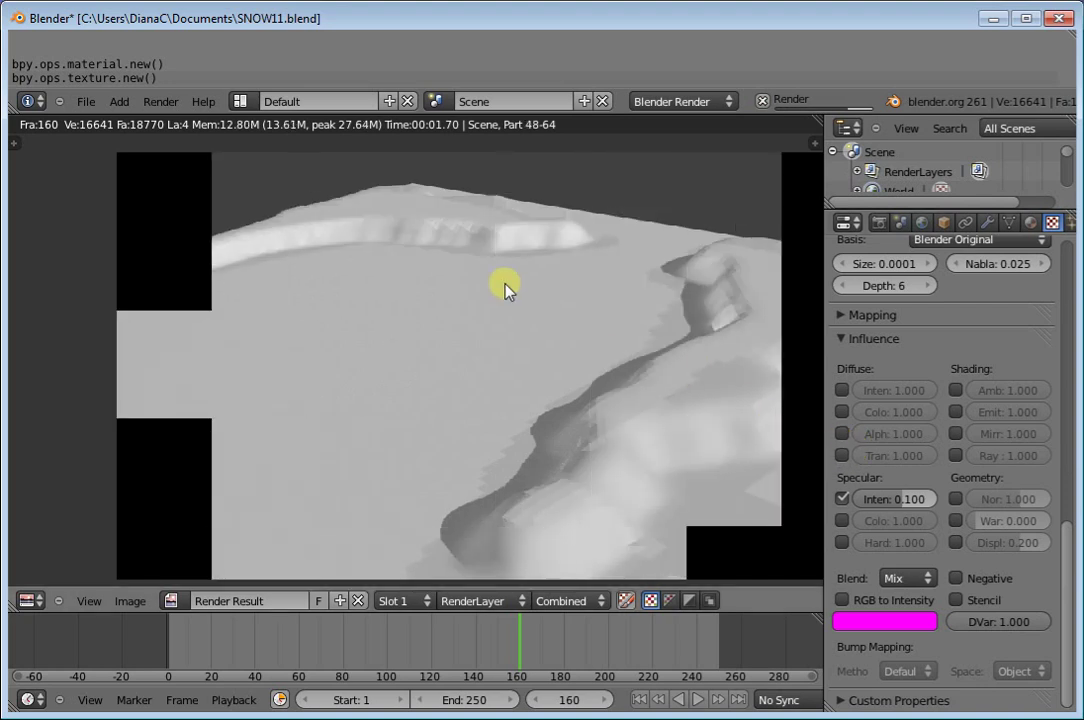
- Try a specular intensity influence of 0 for the Clouds texture
left_click(904, 506)
type("0.00")
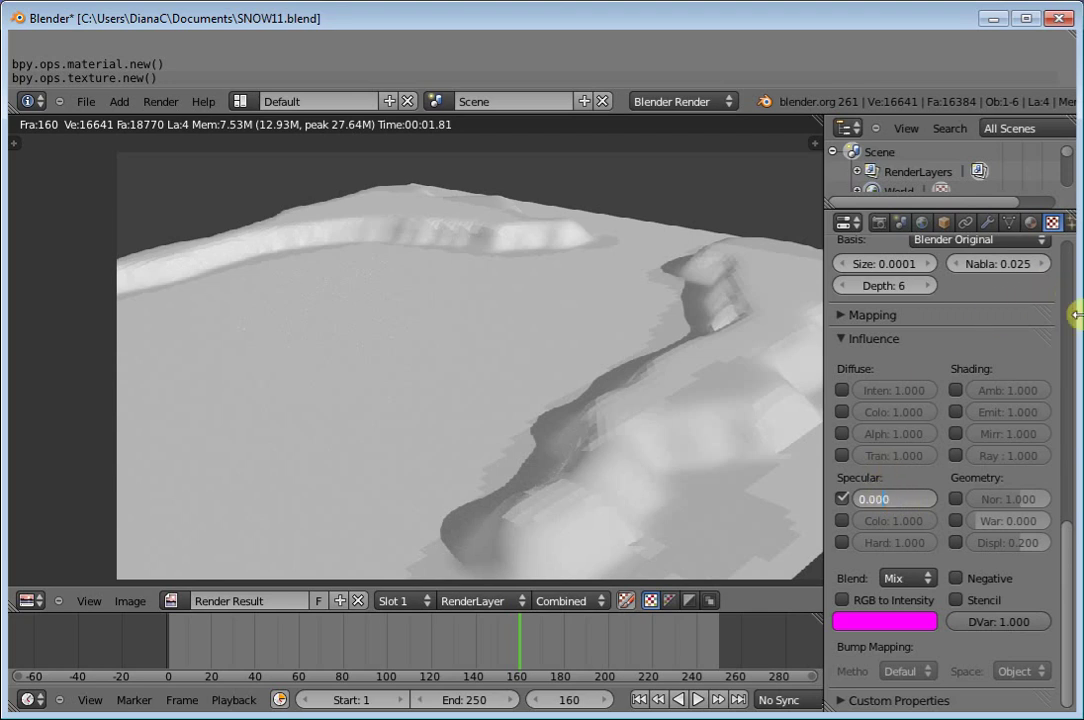
key("Return")
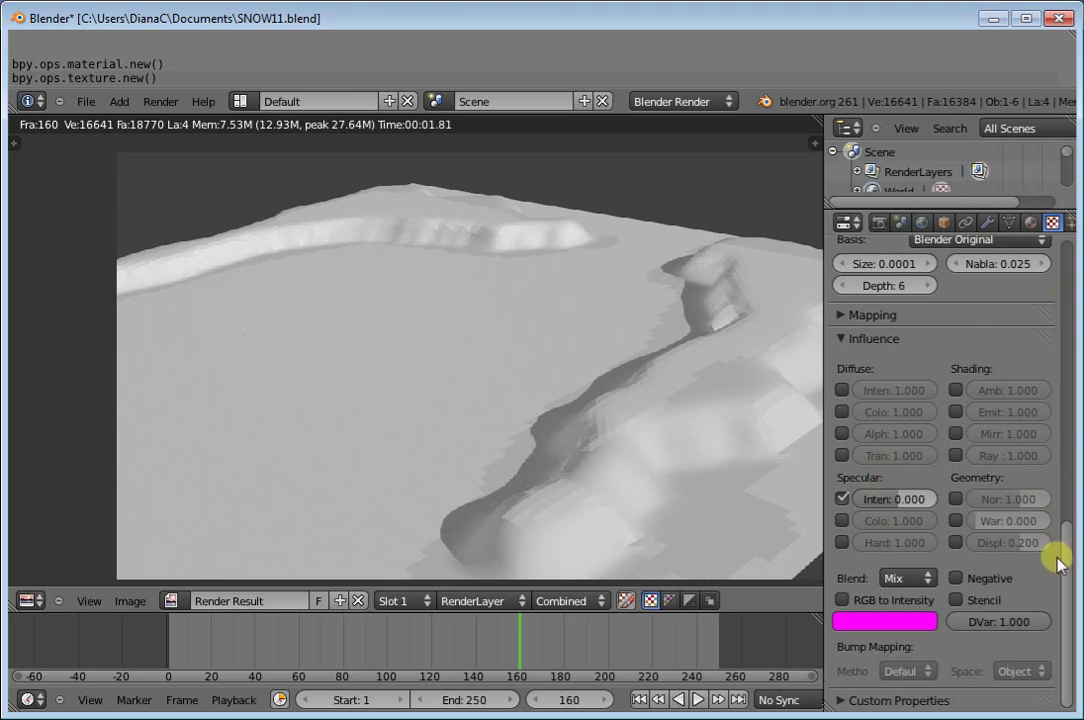
left_click_drag(1057, 561, 1028, 543)
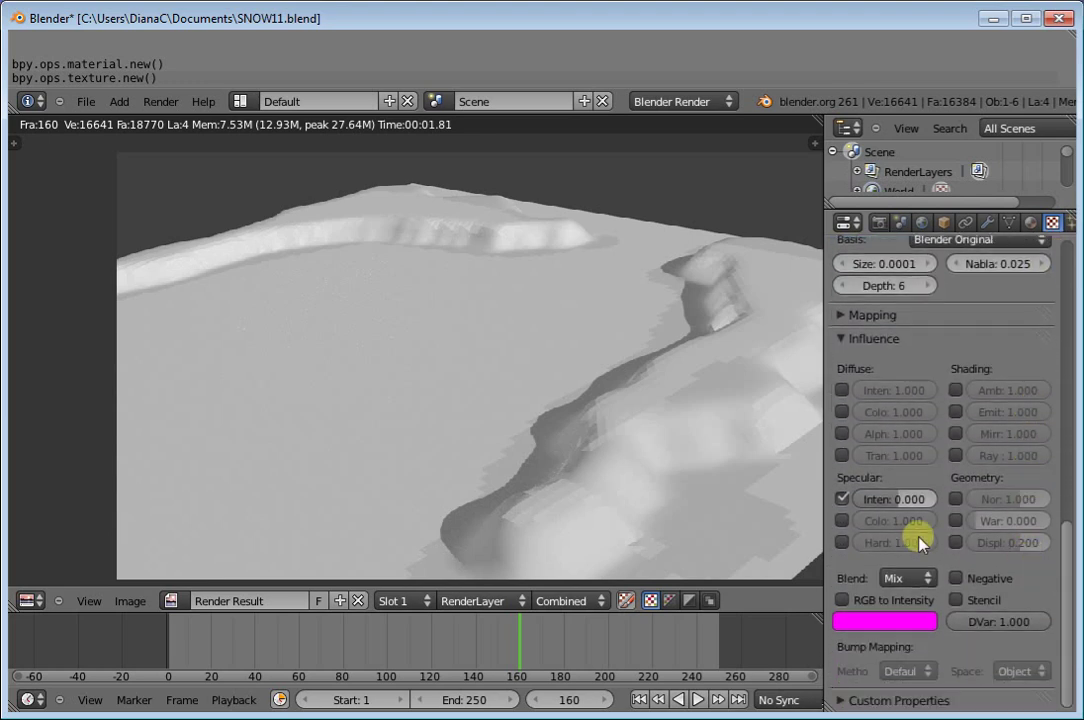
- Set the Clouds texture's specular intensity influence to 0.2 and render the frame
left_click(890, 498)
key("BackSpace")
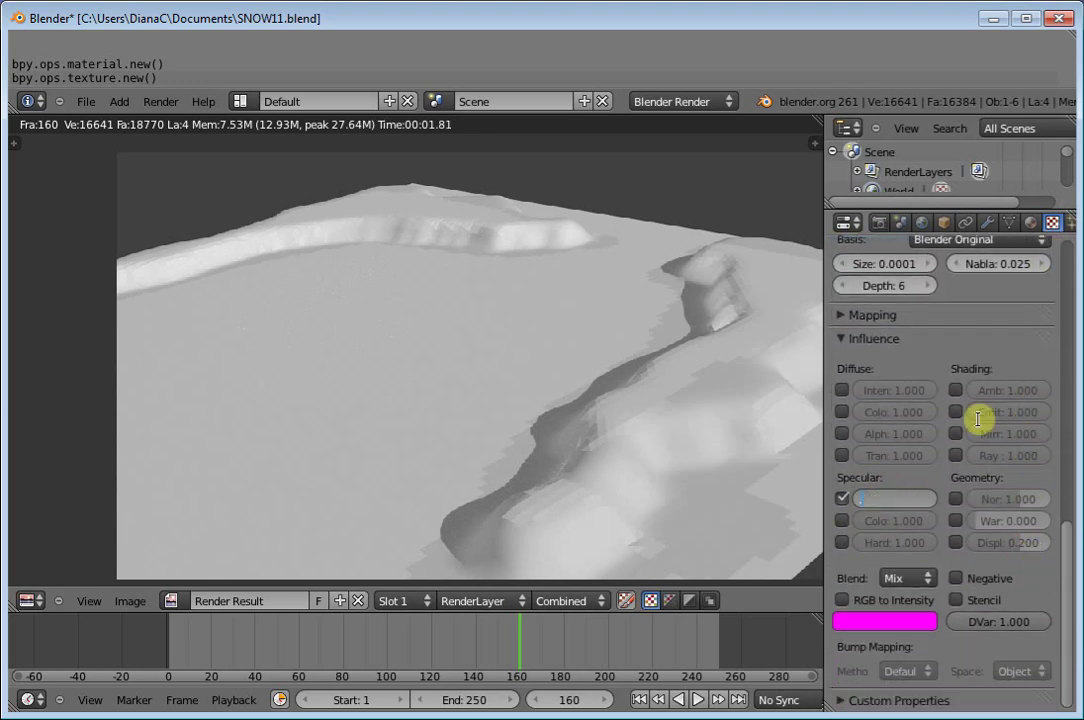
type(".2")
key("Return")
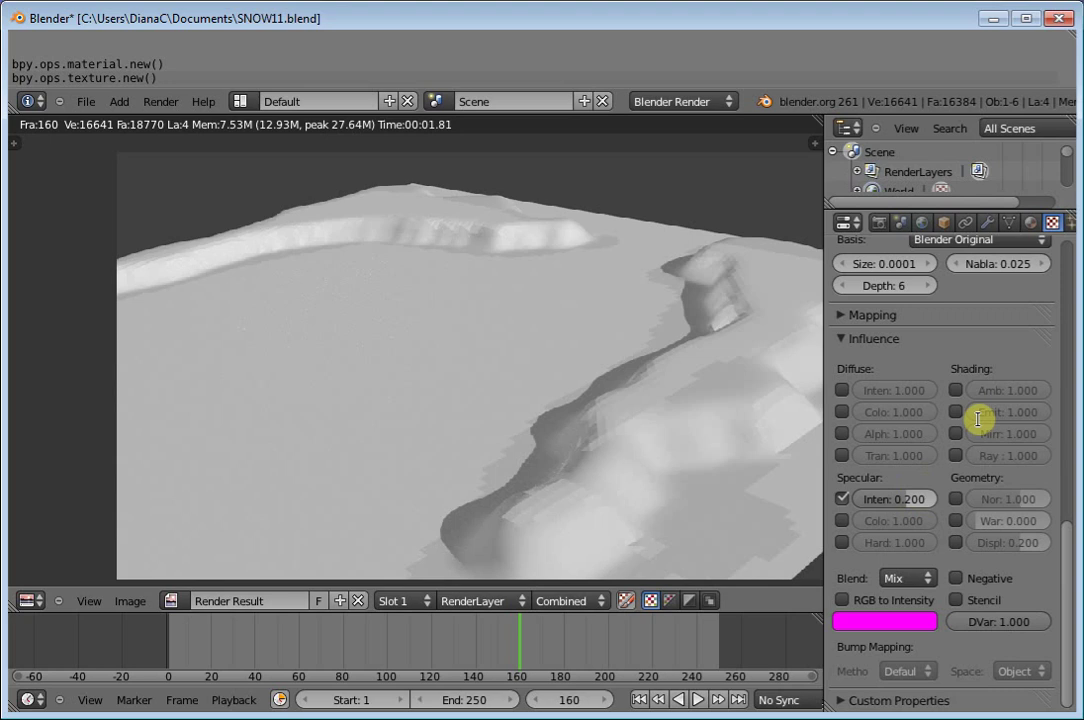
key("F12")
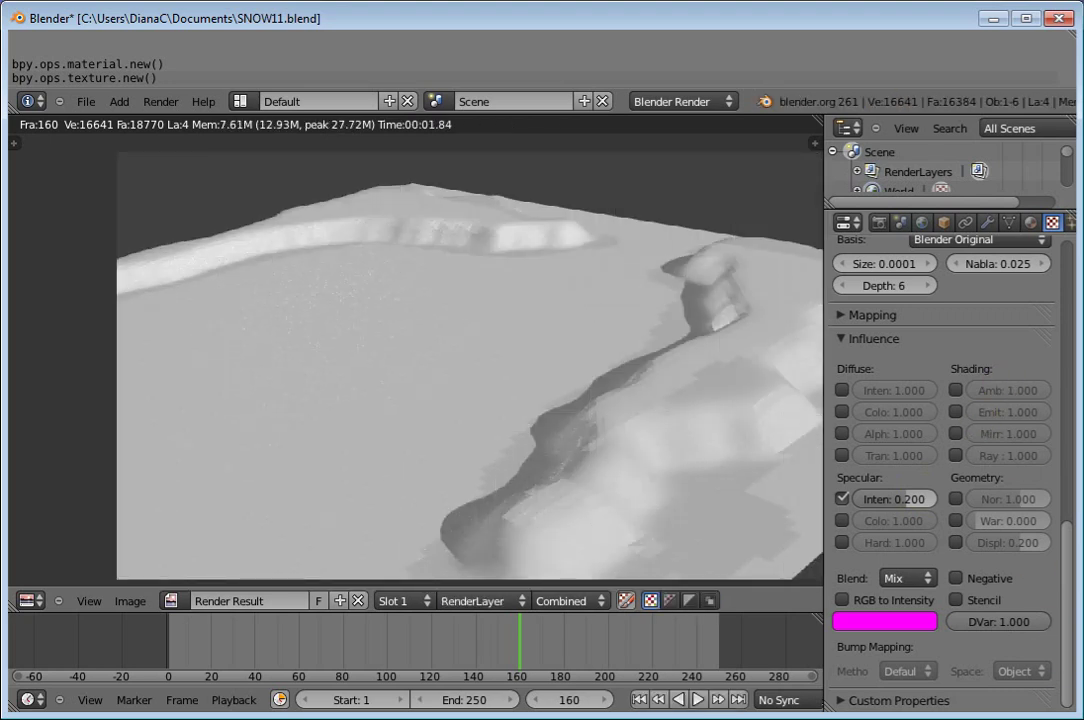
key("ctrl+s")
key("ctrl+s")
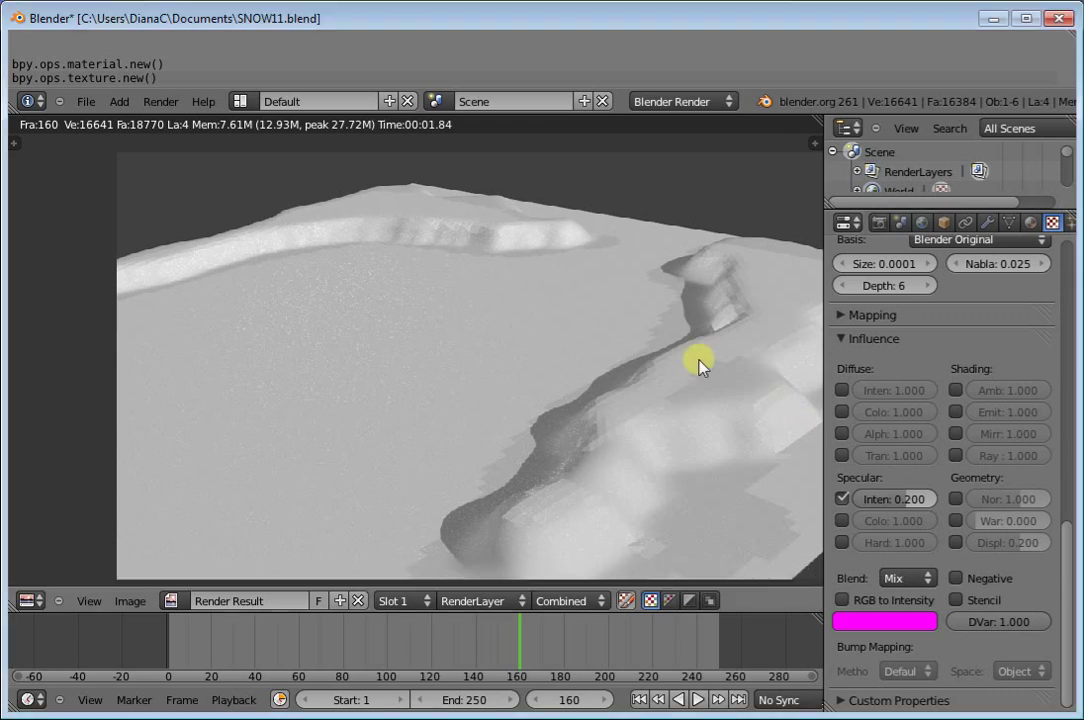
key("Escape")
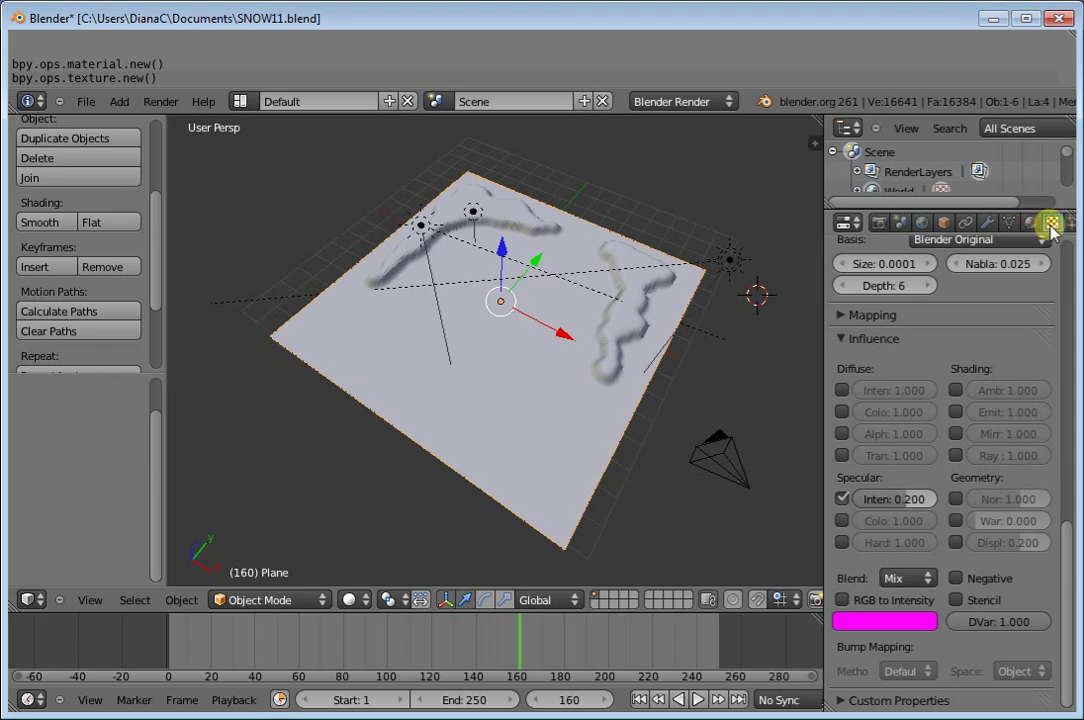
- Add a second texture of type Image or Movie to the plane's material, in the slot below the Clouds texture
scroll(1053, 345, "up", 10)
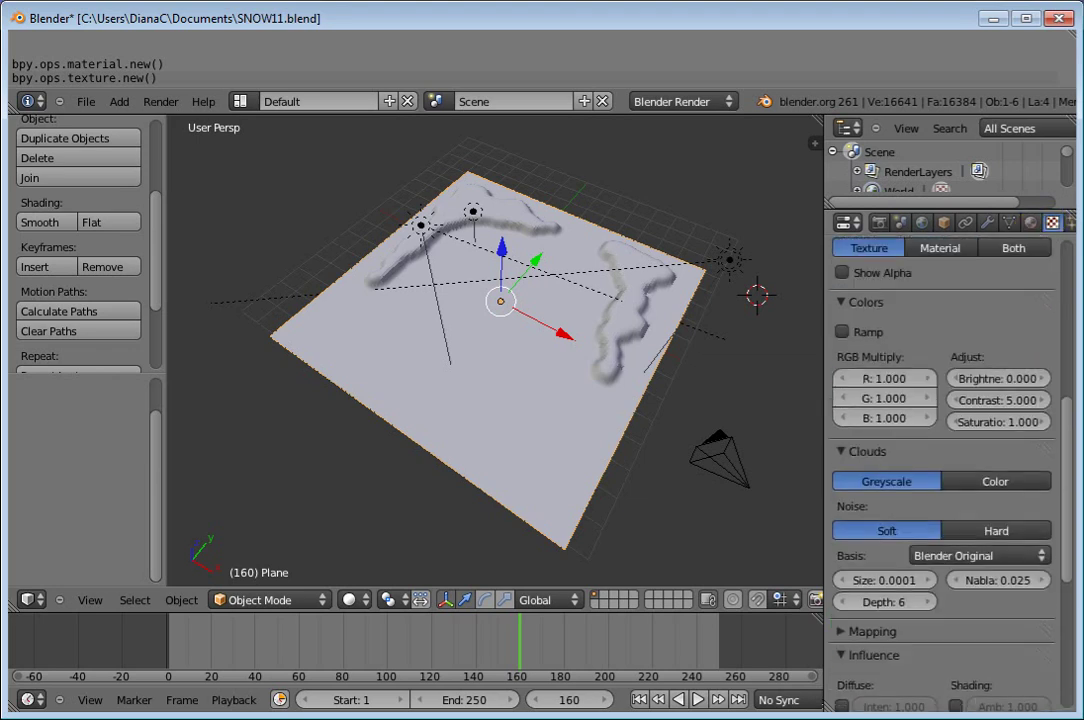
left_click(874, 343)
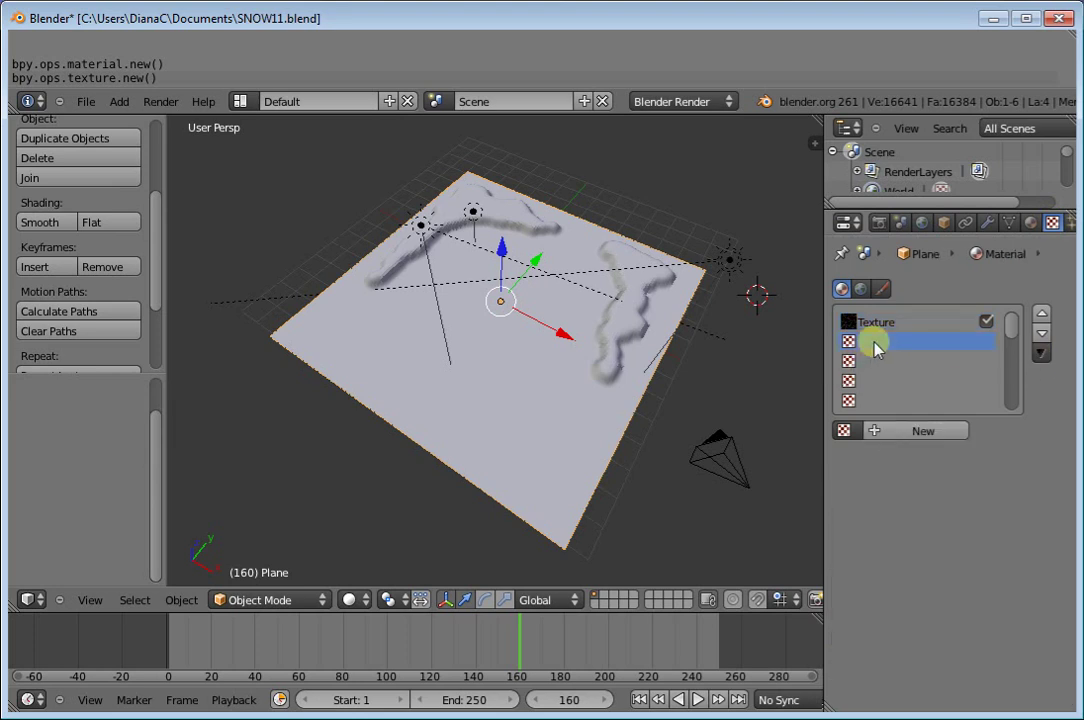
left_click(895, 430)
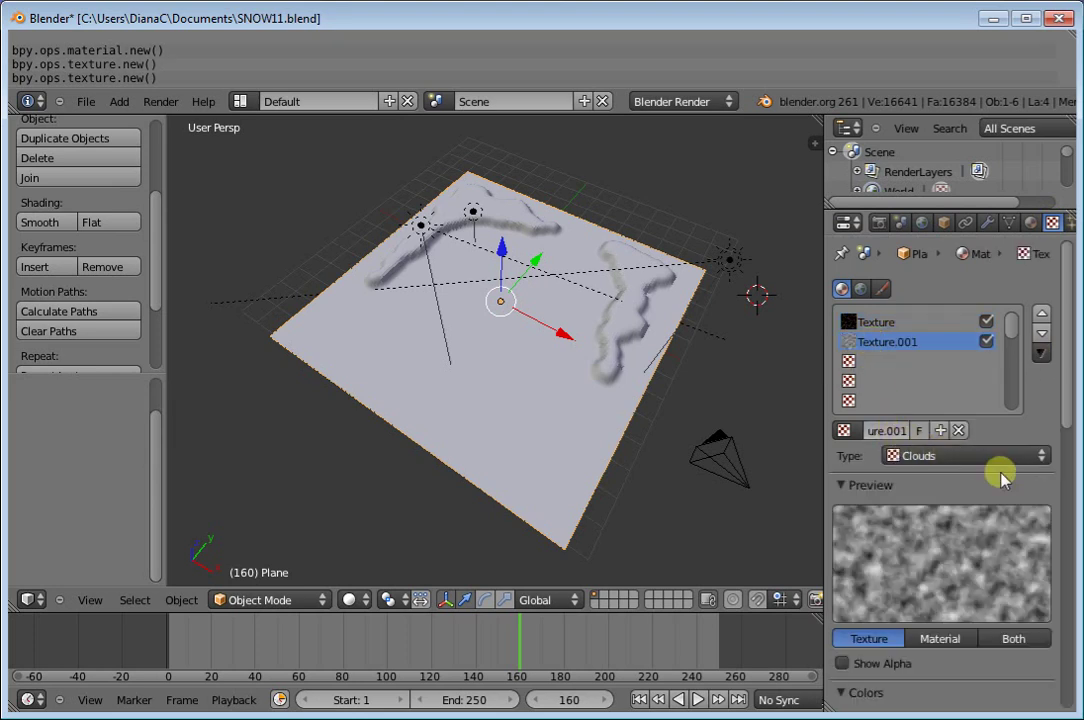
scroll(995, 470, "down", 1)
left_click(966, 416)
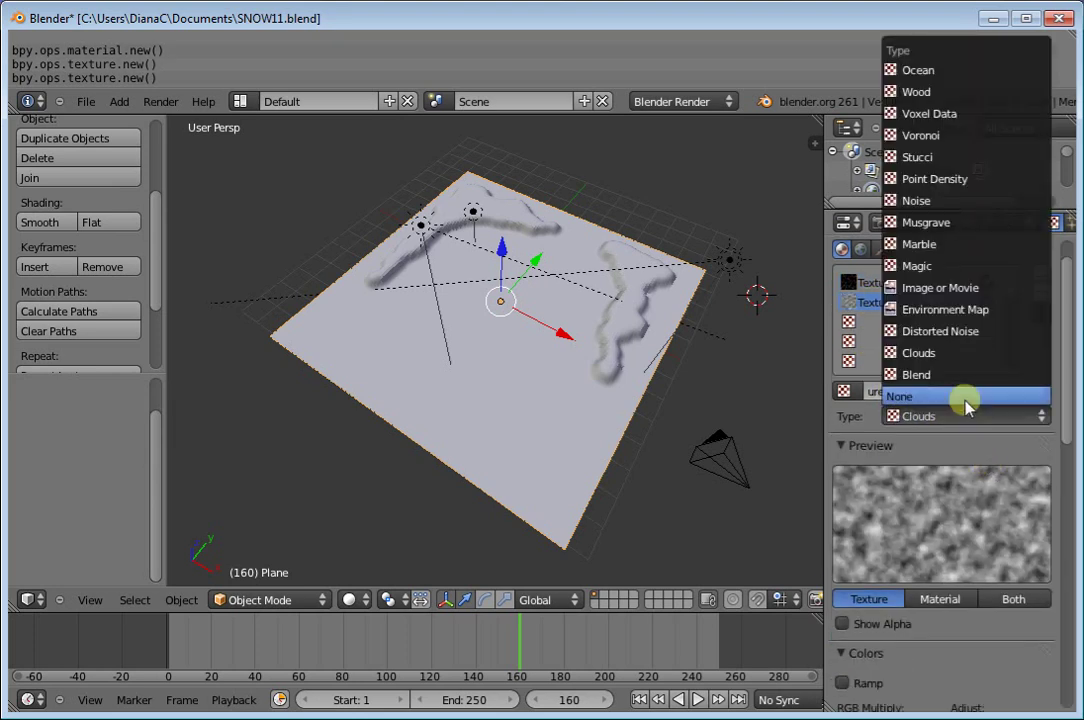
left_click(940, 296)
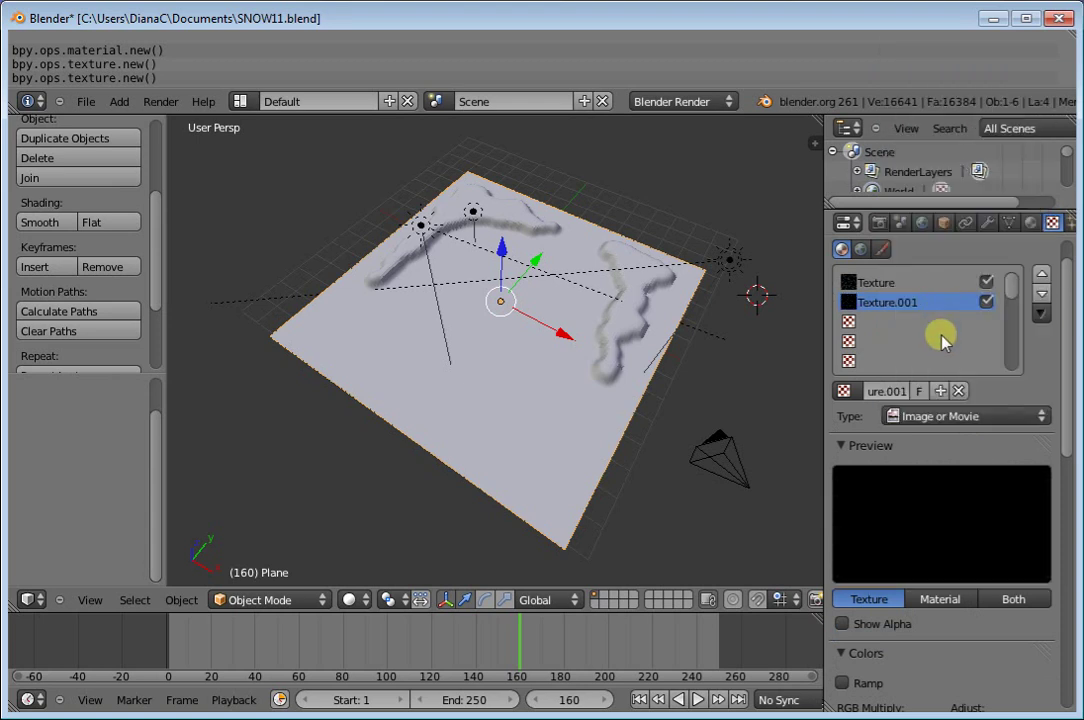
- Load beach.jpg from the Blender folder as the image of the second texture
scroll(1004, 385, "down", 3)
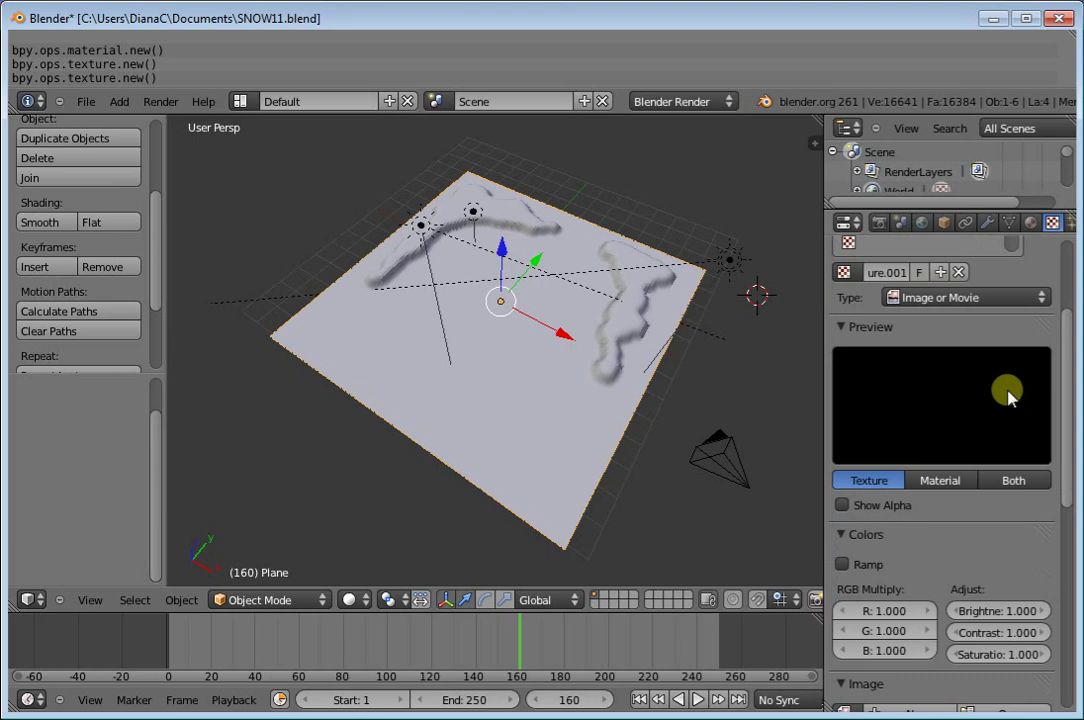
scroll(1000, 355, "up", 3)
scroll(1000, 352, "down", 3)
scroll(1003, 352, "down", 2)
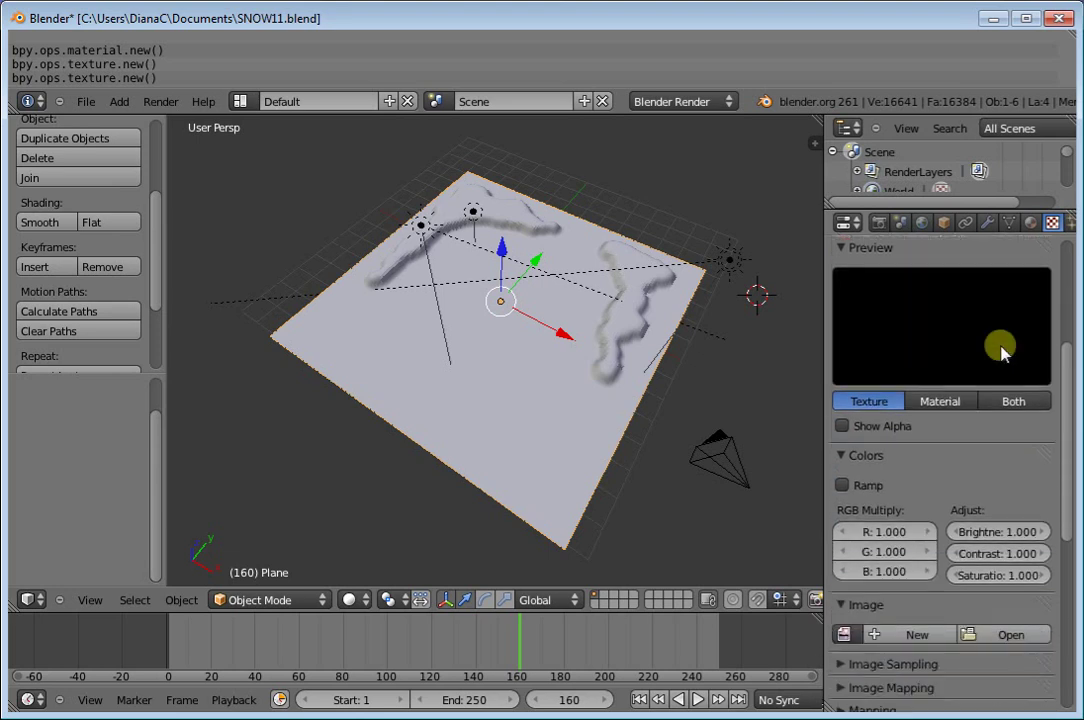
scroll(1000, 355, "down", 2)
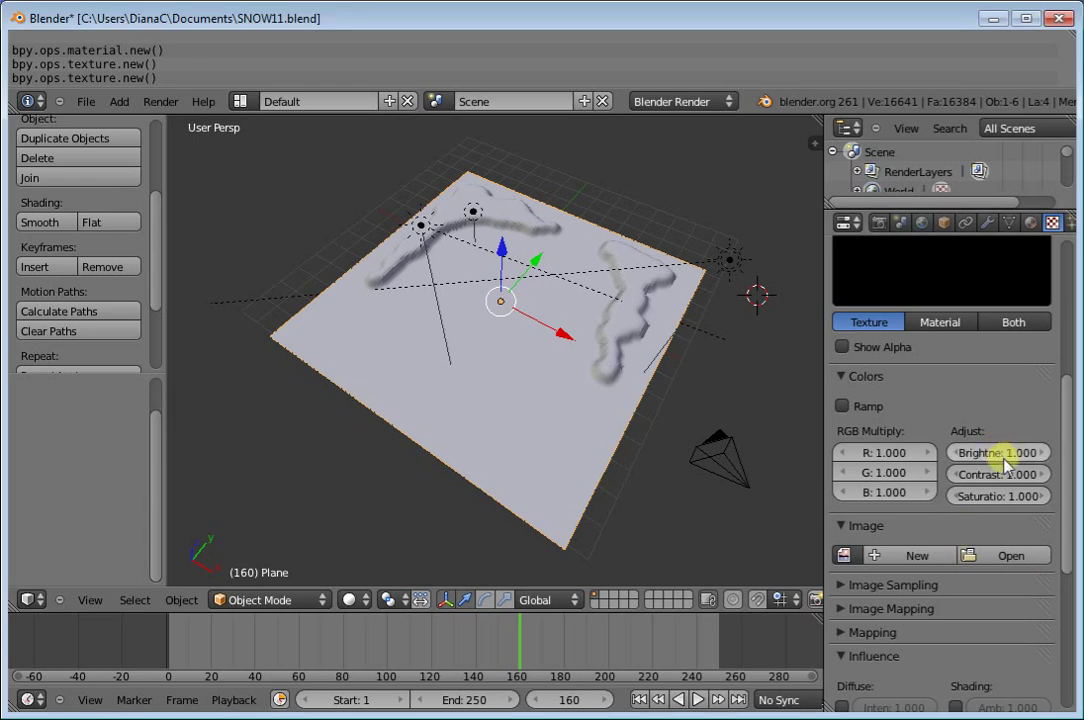
scroll(1000, 453, "up", 2)
scroll(993, 500, "down", 2)
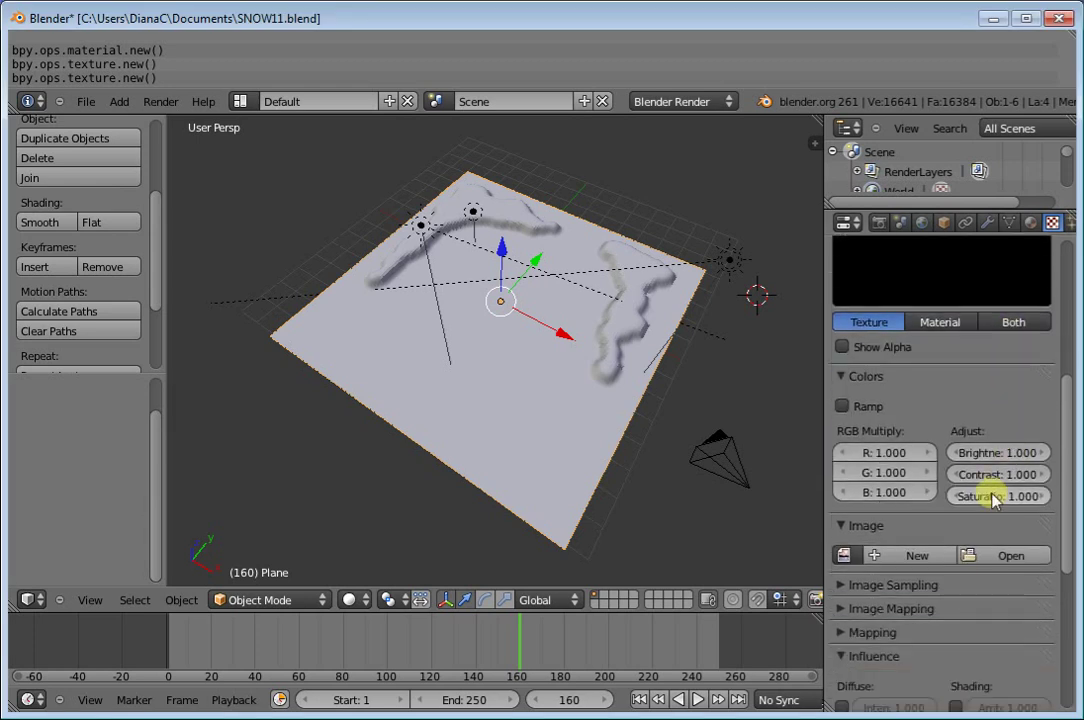
left_click(972, 555)
double_click(285, 182)
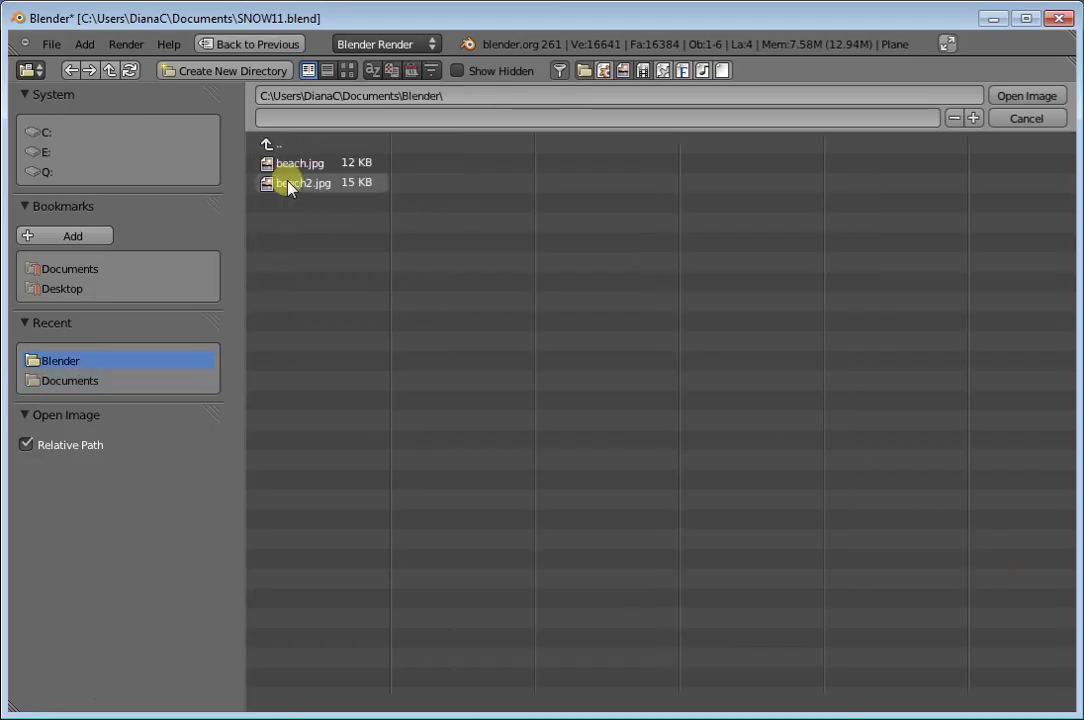
double_click(285, 163)
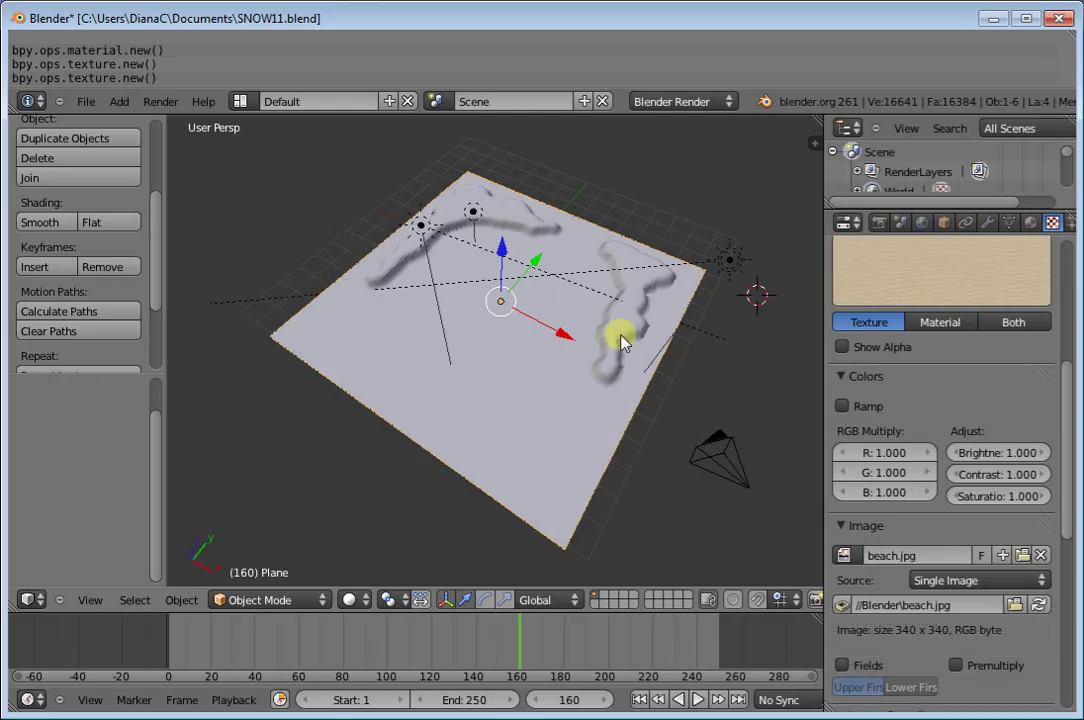
scroll(915, 409, "up", 4)
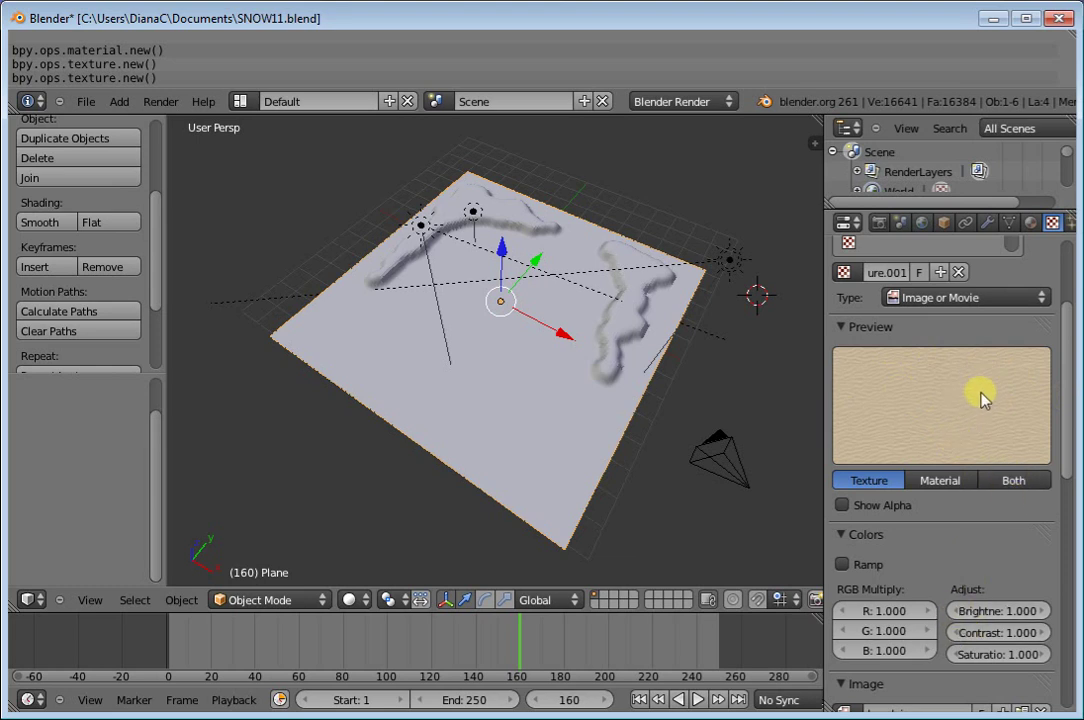
scroll(1003, 388, "down", 1)
scroll(1002, 378, "down", 1)
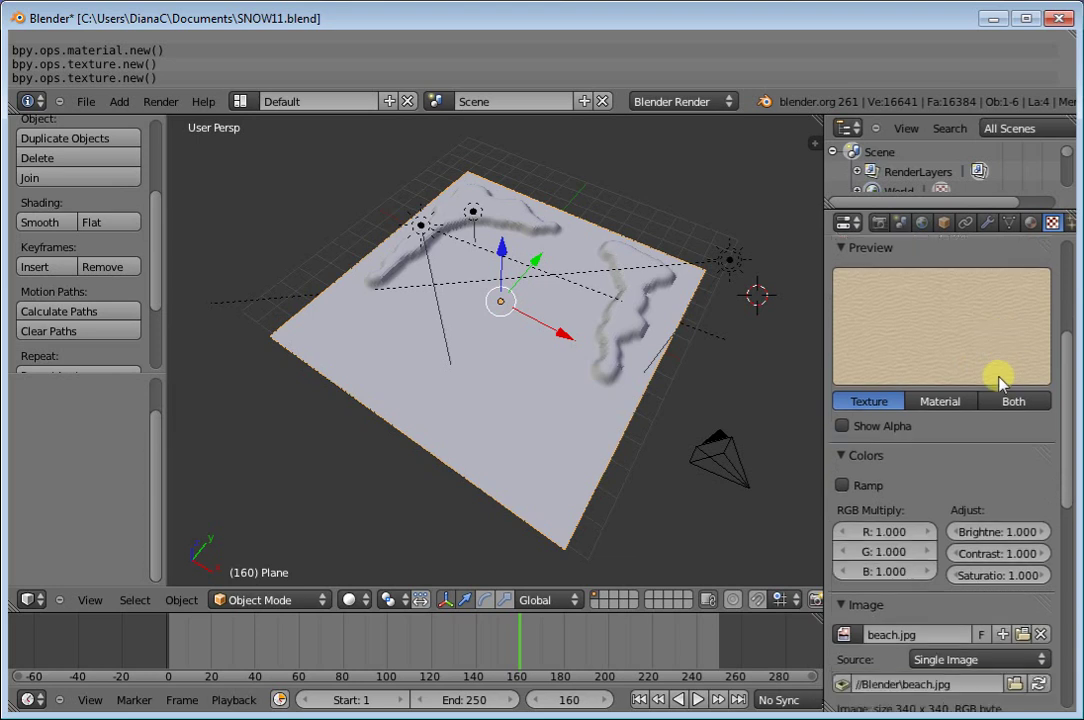
- Turn off the beach.jpg texture's diffuse color influence and disable Texture.001 in the material's texture list
scroll(1018, 410, "down", 2)
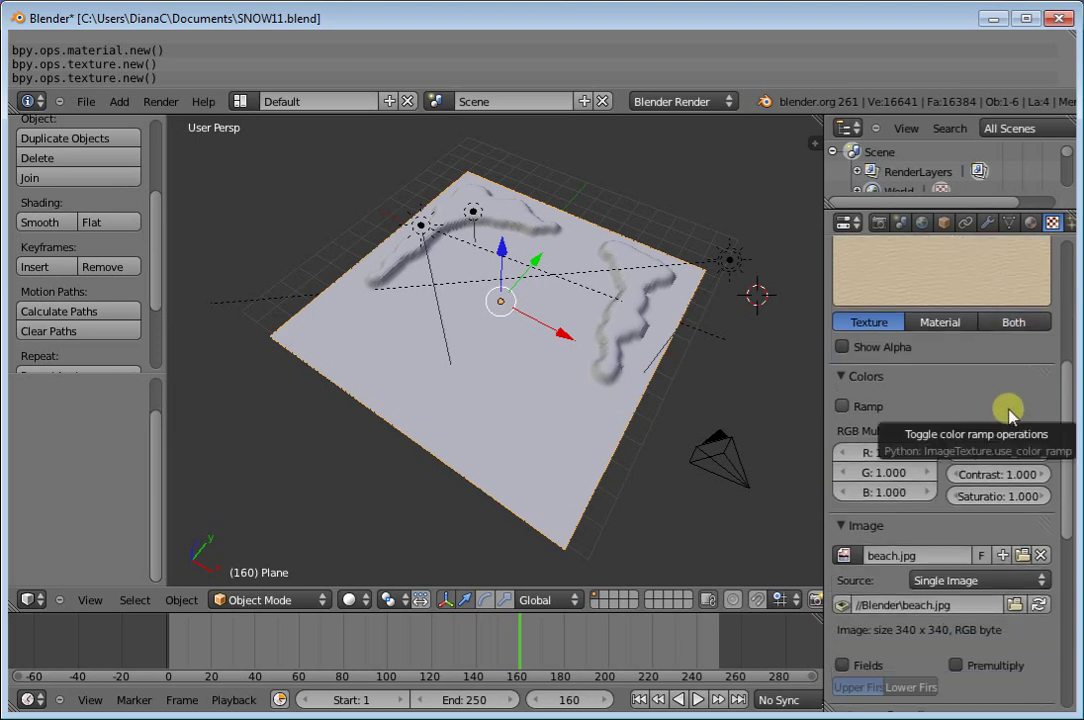
scroll(1000, 416, "down", 8)
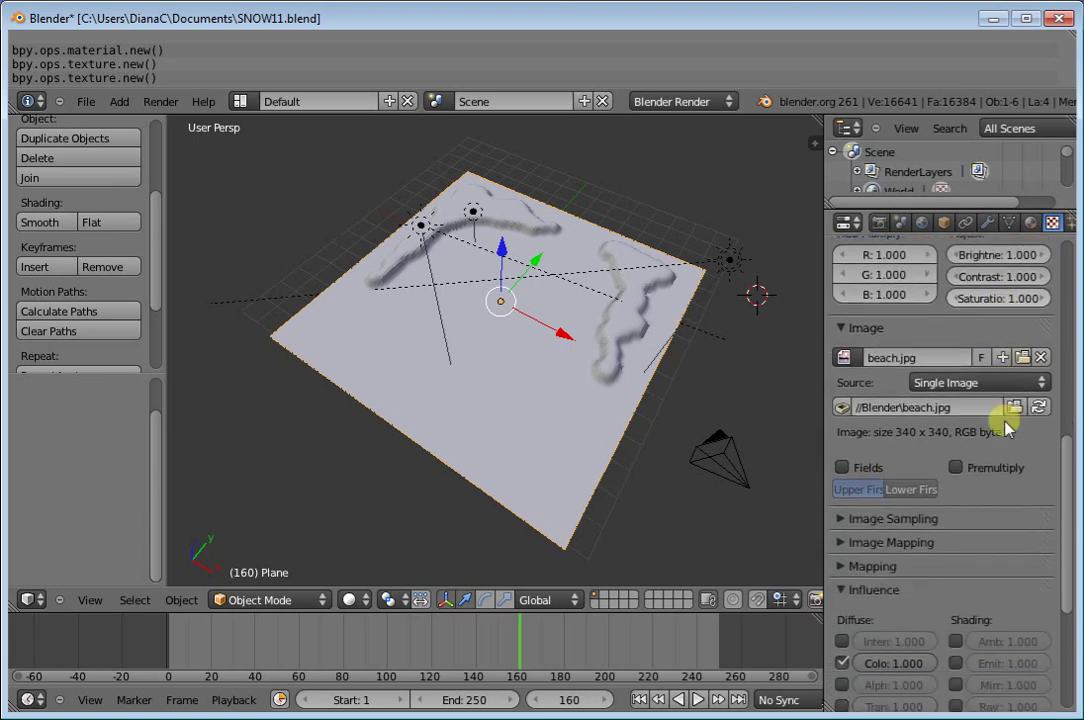
left_click(843, 544)
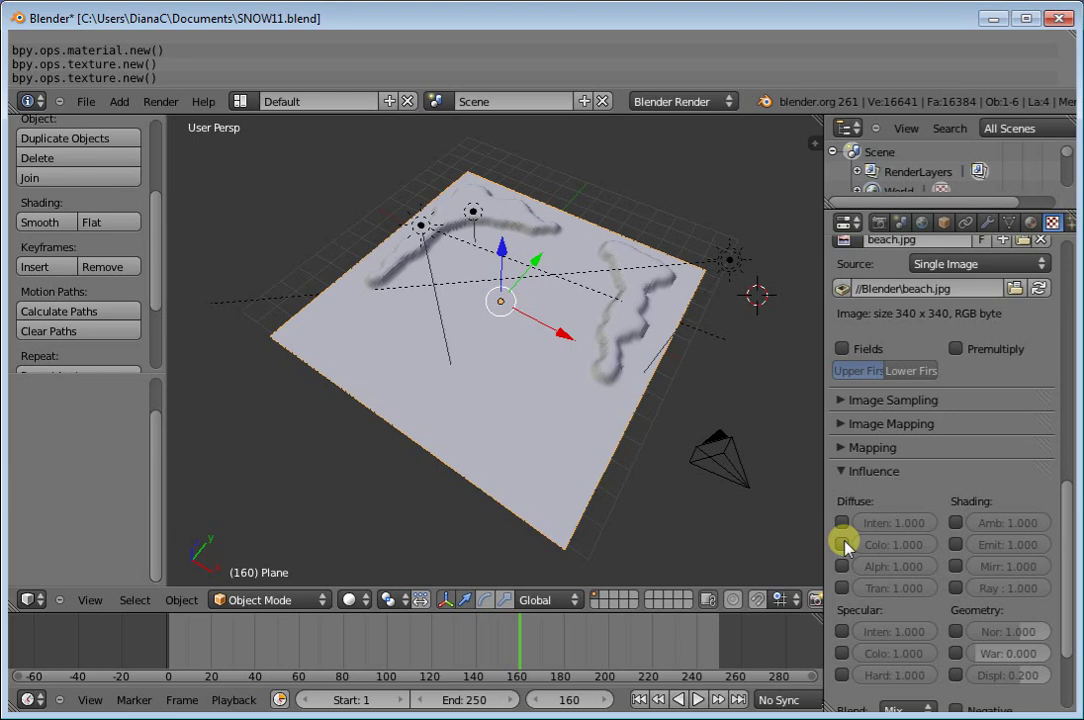
scroll(850, 540, "up", 12)
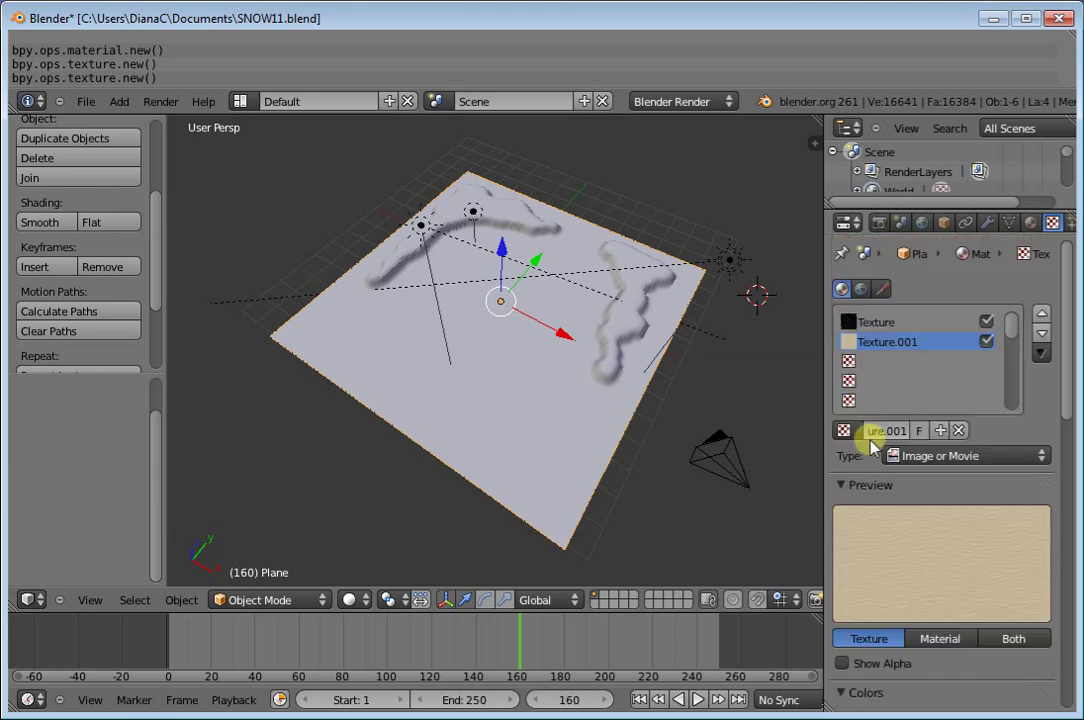
left_click(988, 342)
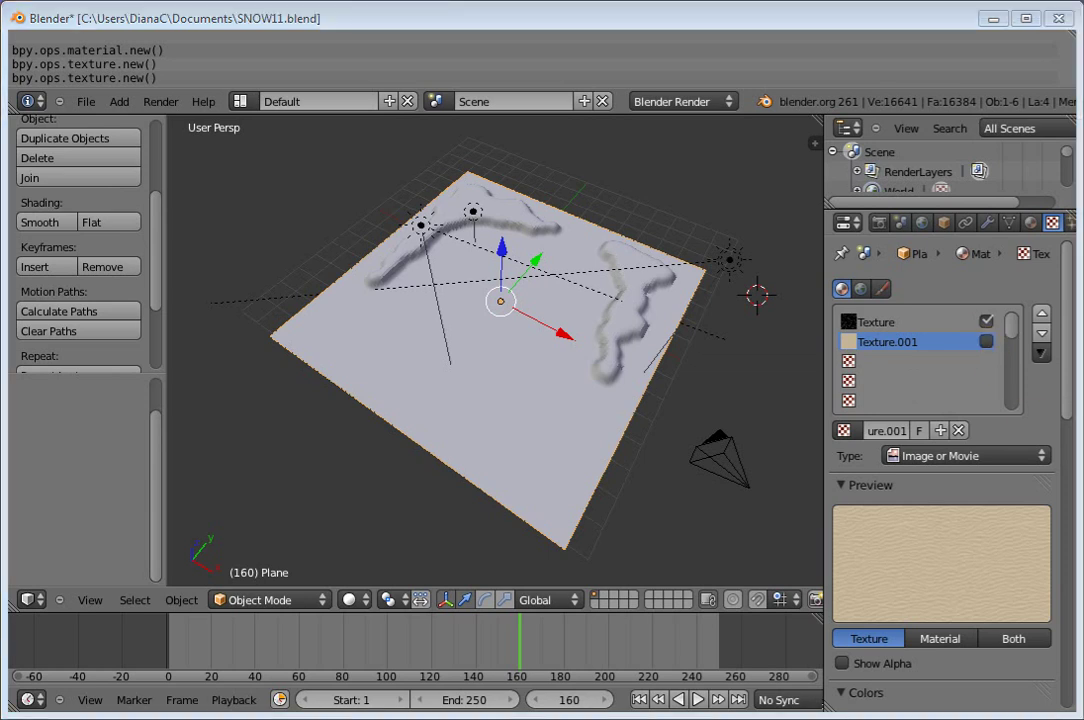
- Add a Displace modifier to the plane, using Texture.001 as its texture and UV as its texture coordinates
left_click(1006, 223)
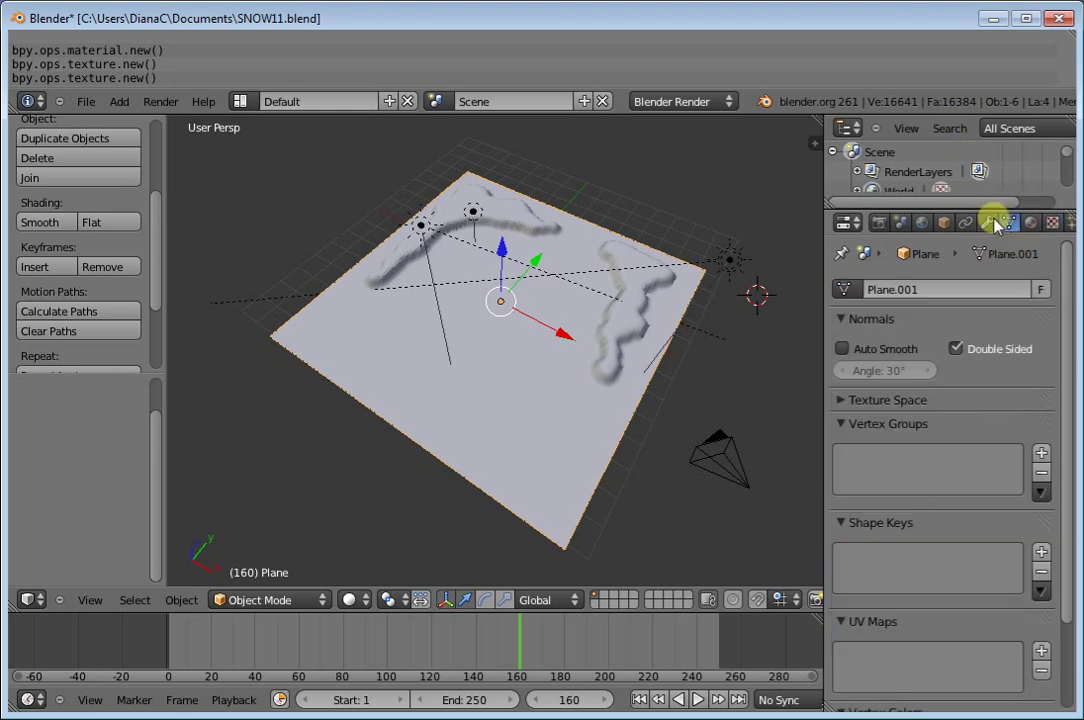
left_click(988, 222)
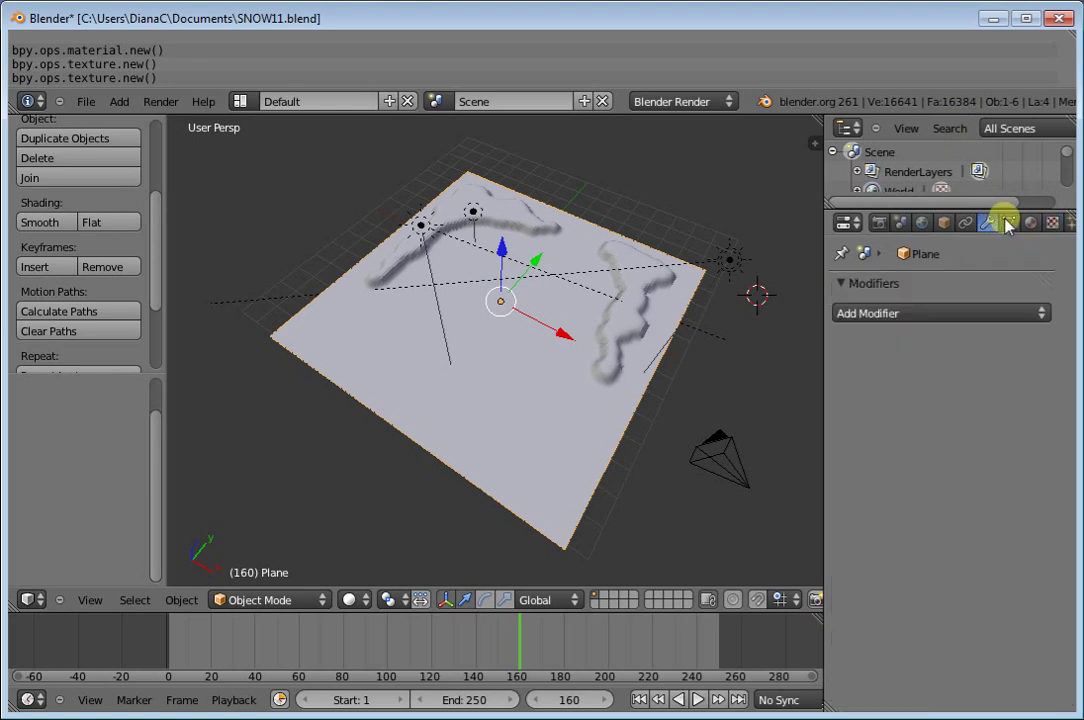
left_click(940, 315)
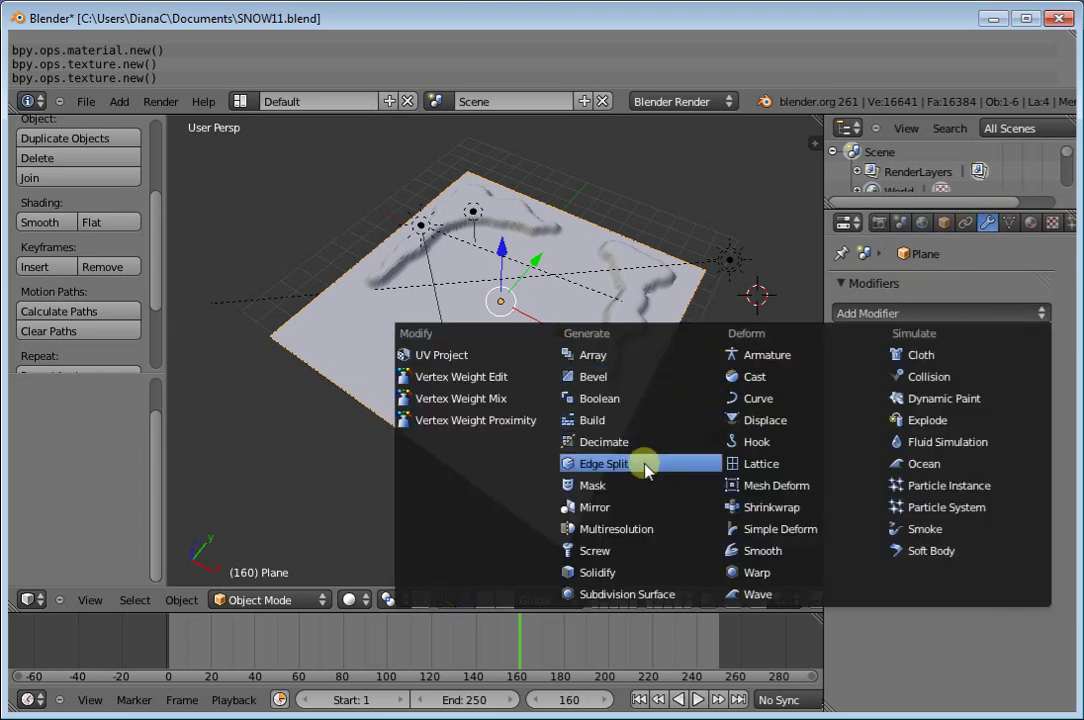
left_click(764, 421)
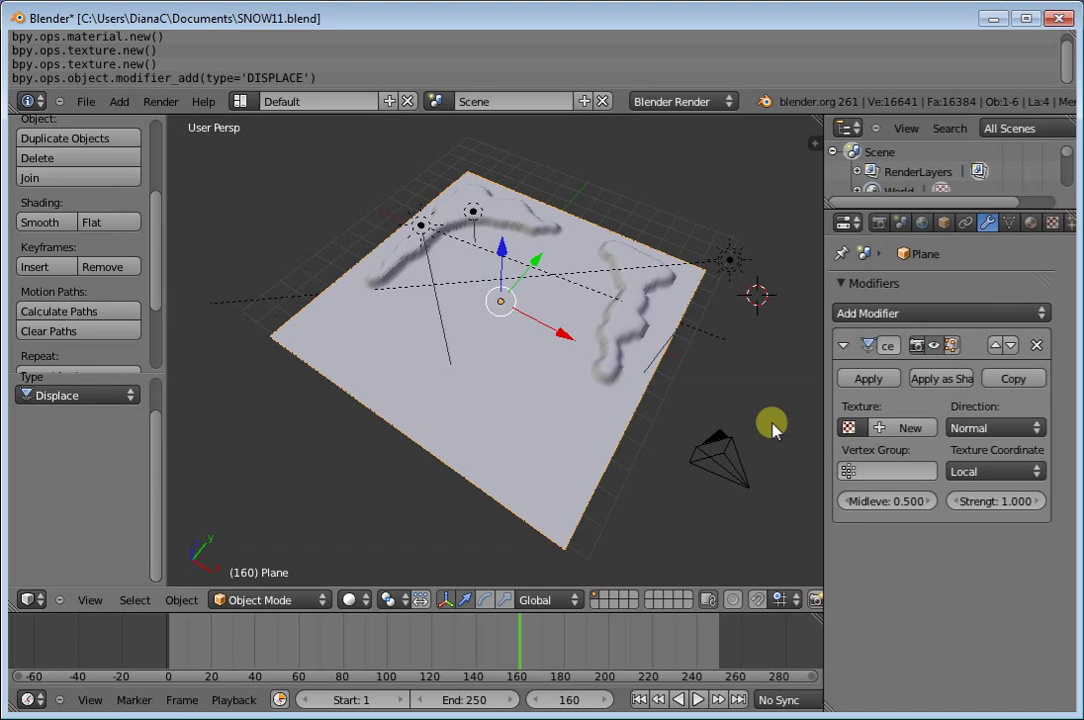
left_click(851, 429)
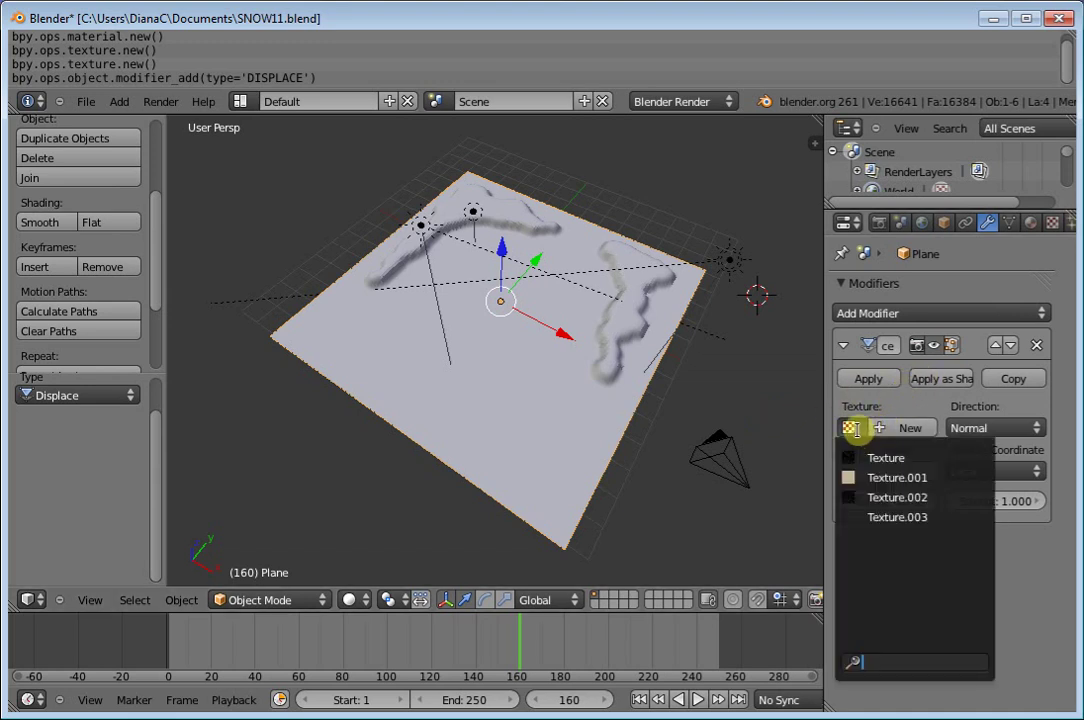
left_click(866, 477)
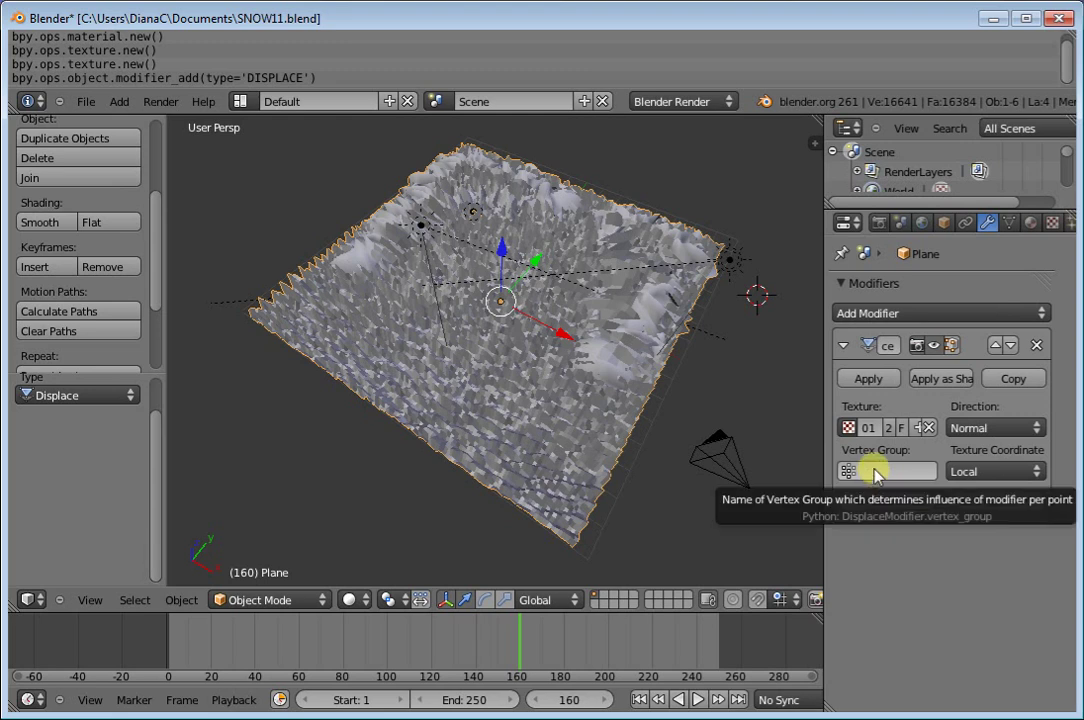
left_click(978, 474)
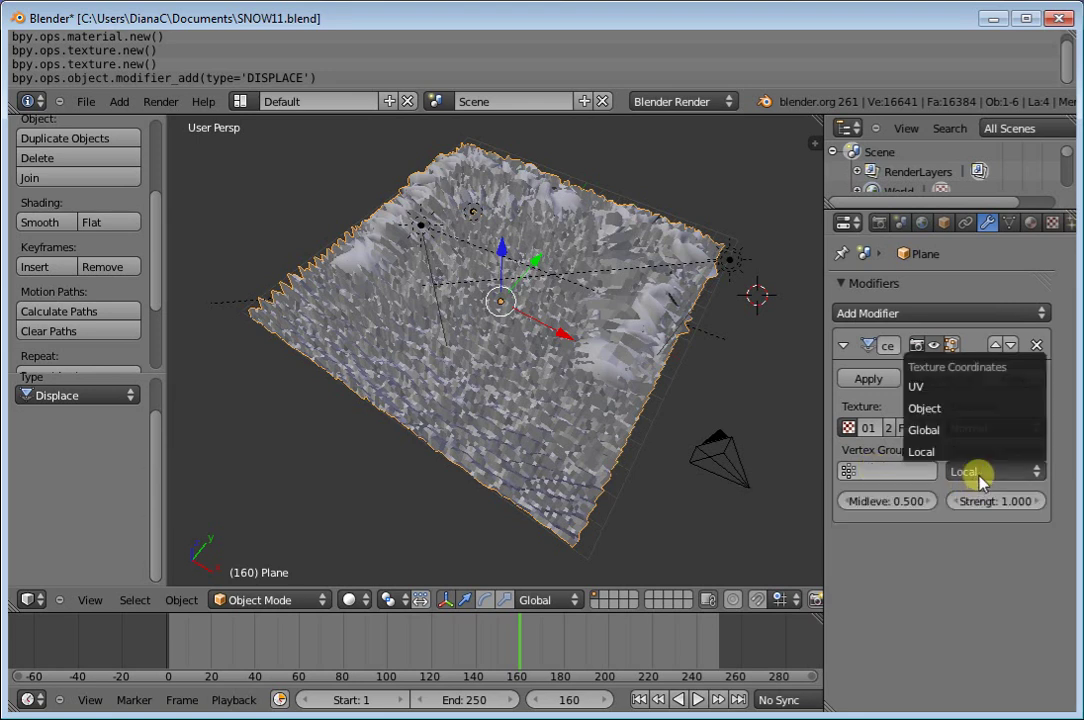
left_click(930, 386)
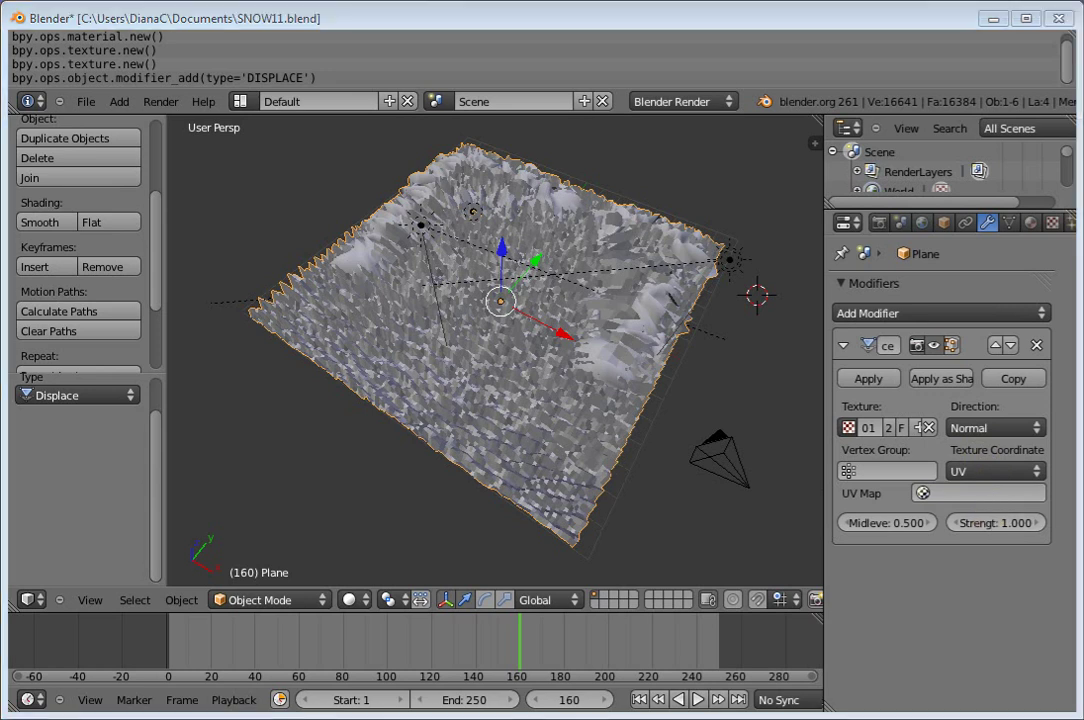
- Try a Displace modifier strength of 0.01 and render the frame
middle_click_drag(703, 424, 512, 330)
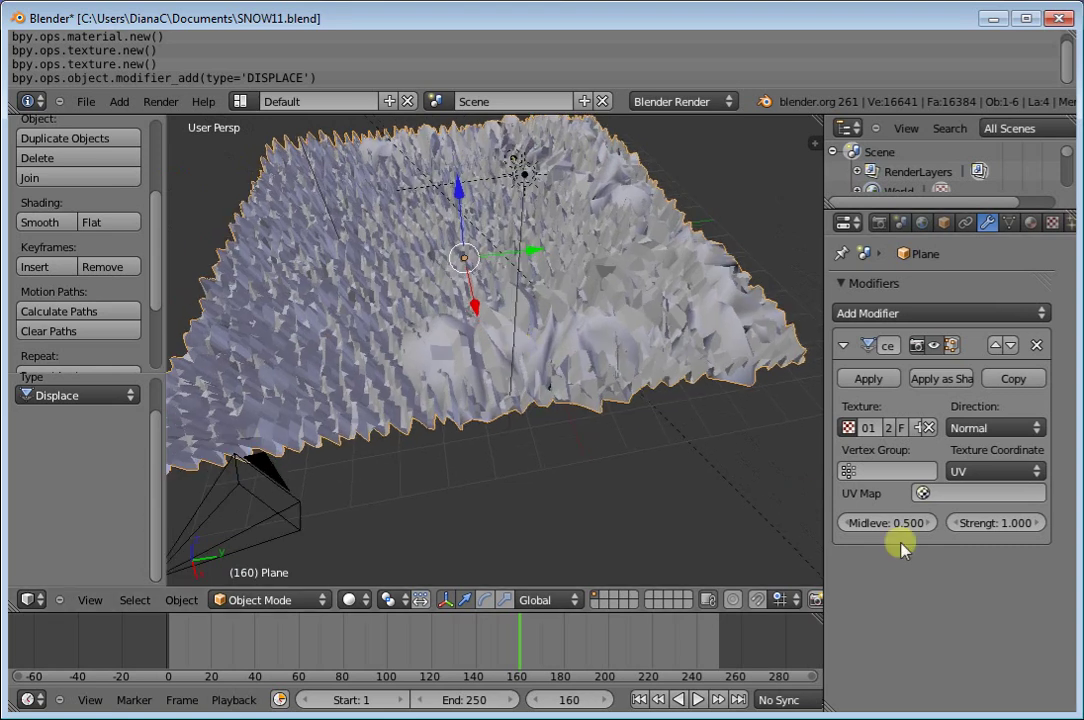
scroll(972, 528, "down", 1, "ctrl")
left_click(985, 525)
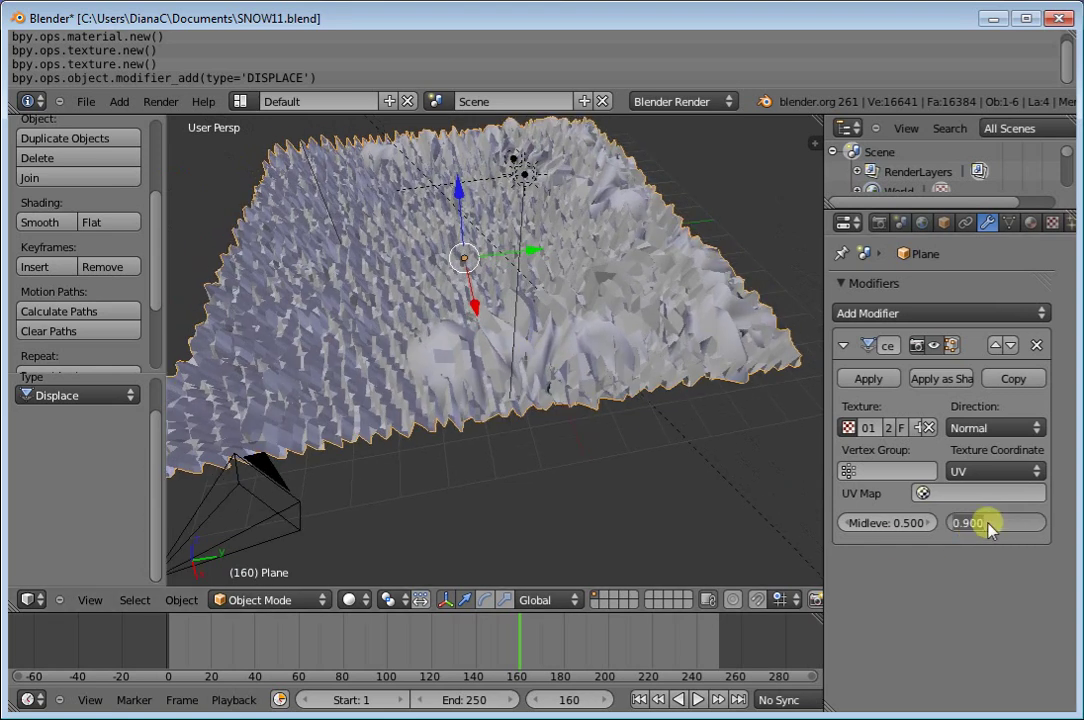
type("0.01")
key("Return")
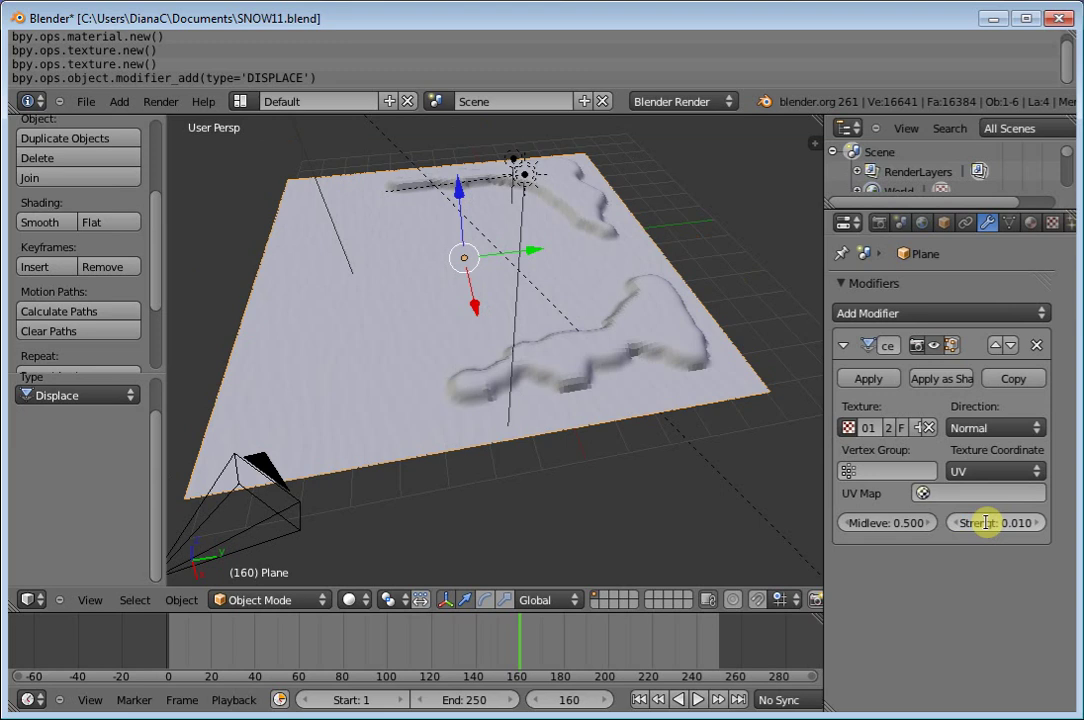
key("F12")
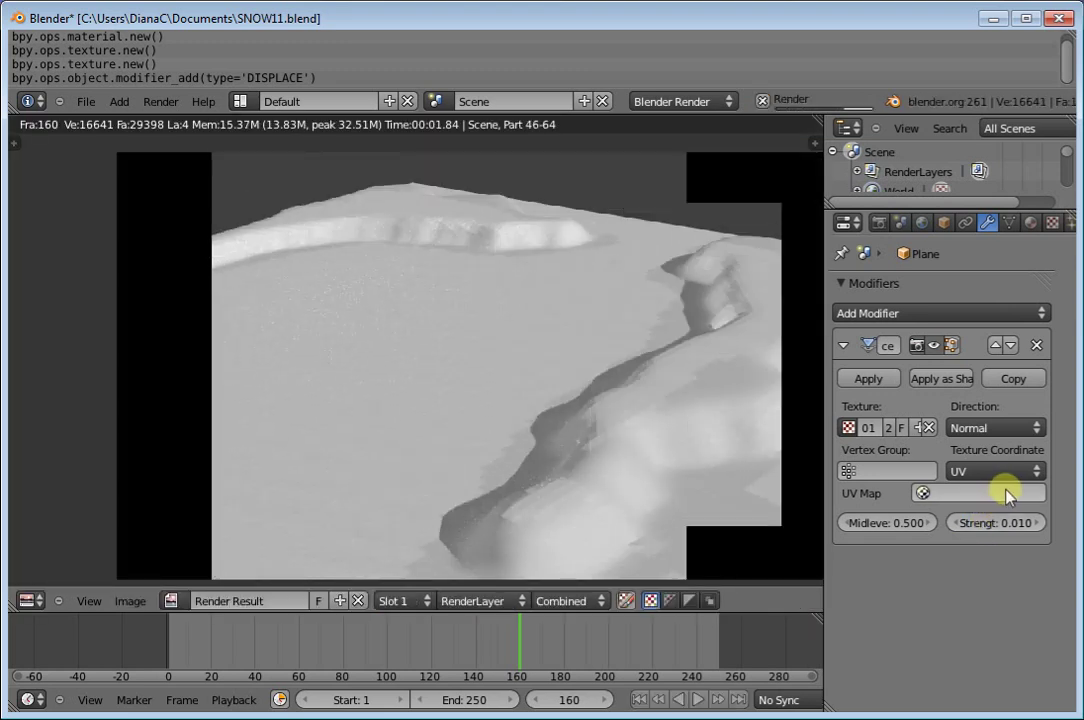
- Try a Displace modifier strength of 0.1 and render the frame
left_click(984, 524)
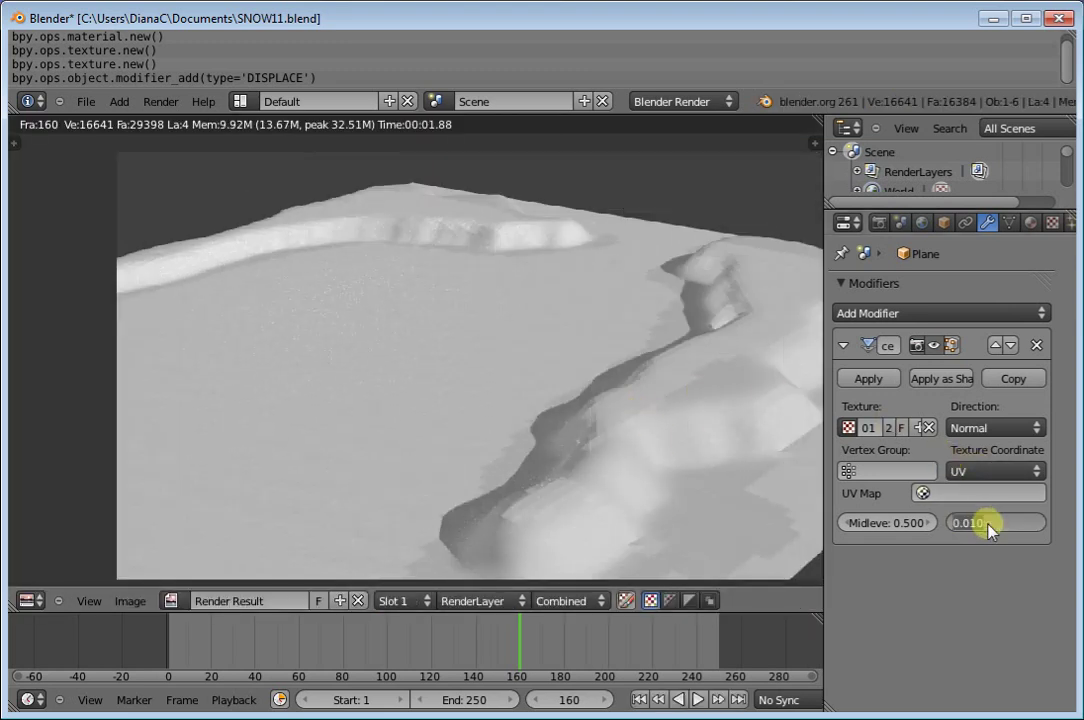
type(".5")
type(".1")
key("Return")
key("F12")
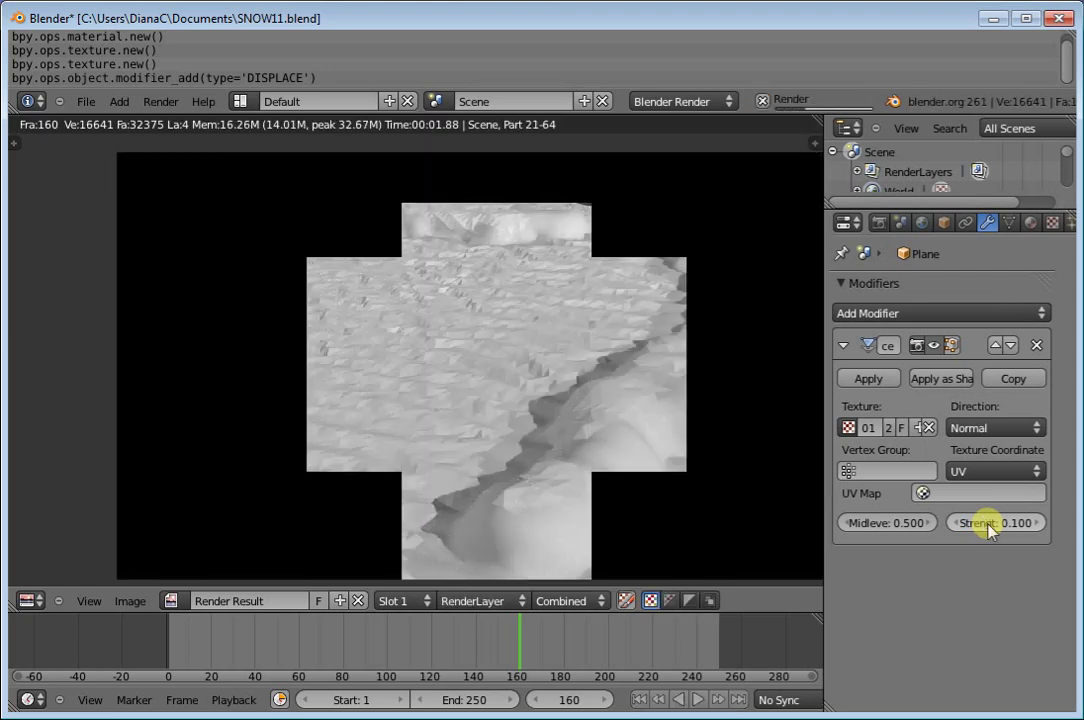
- Set the Displace modifier's strength to 0.08 and close the render result
left_click(992, 522)
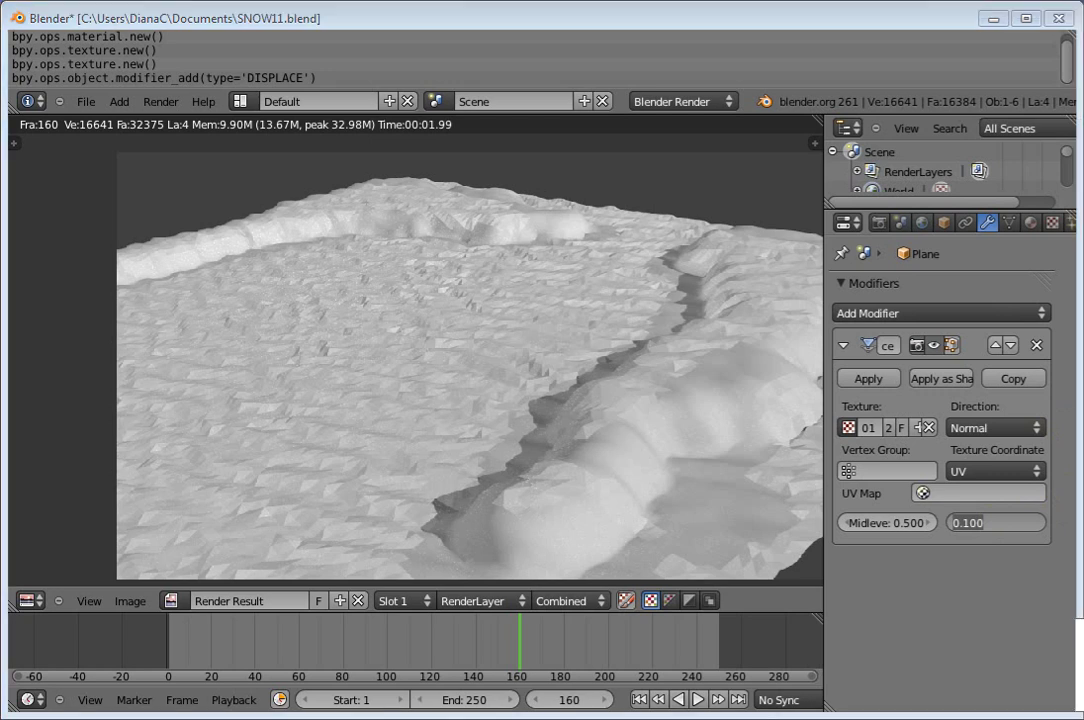
left_click(432, 350)
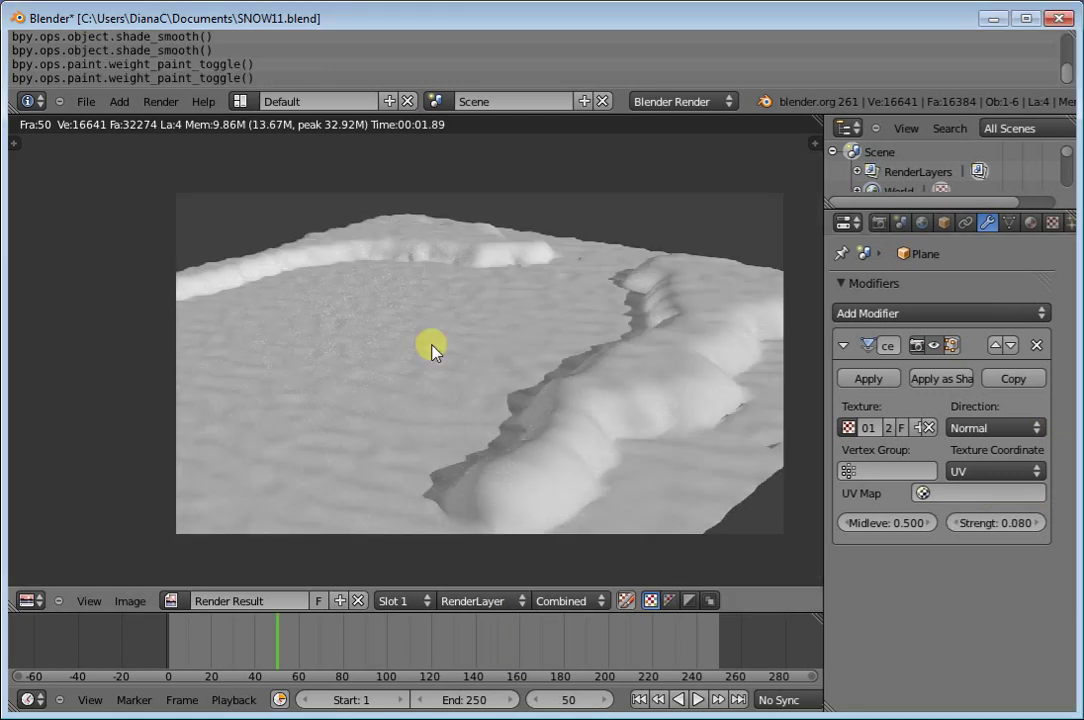
key("Escape")
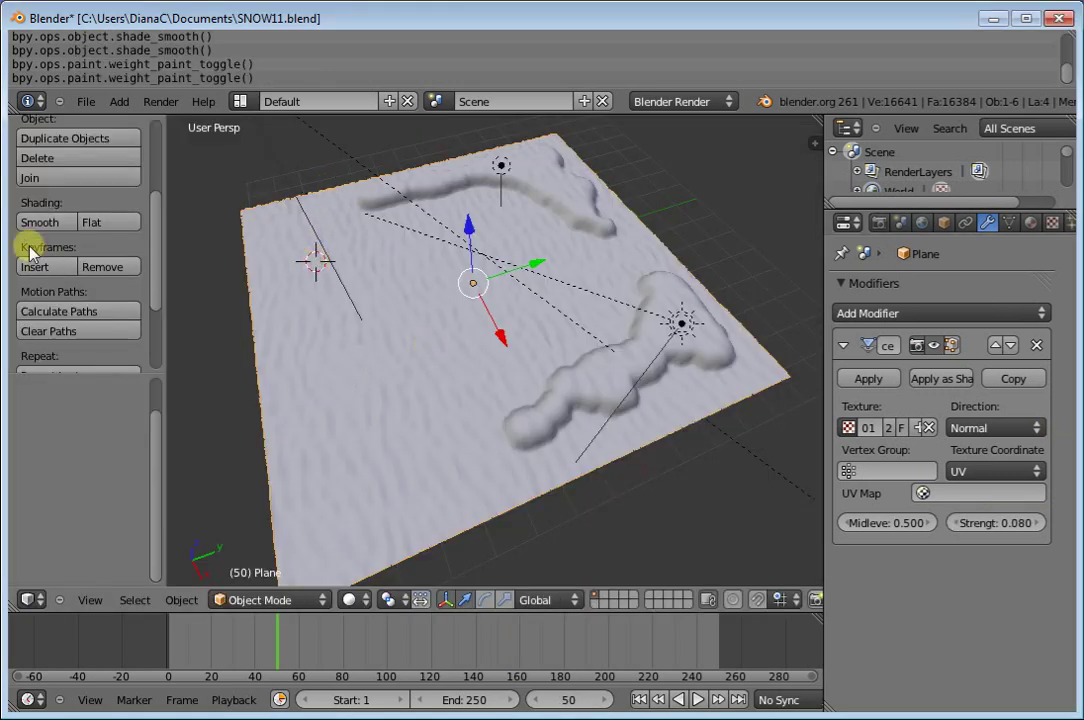
- Apply smooth shading to the plane and render frame 50 to check the displaced surface
left_click(41, 223)
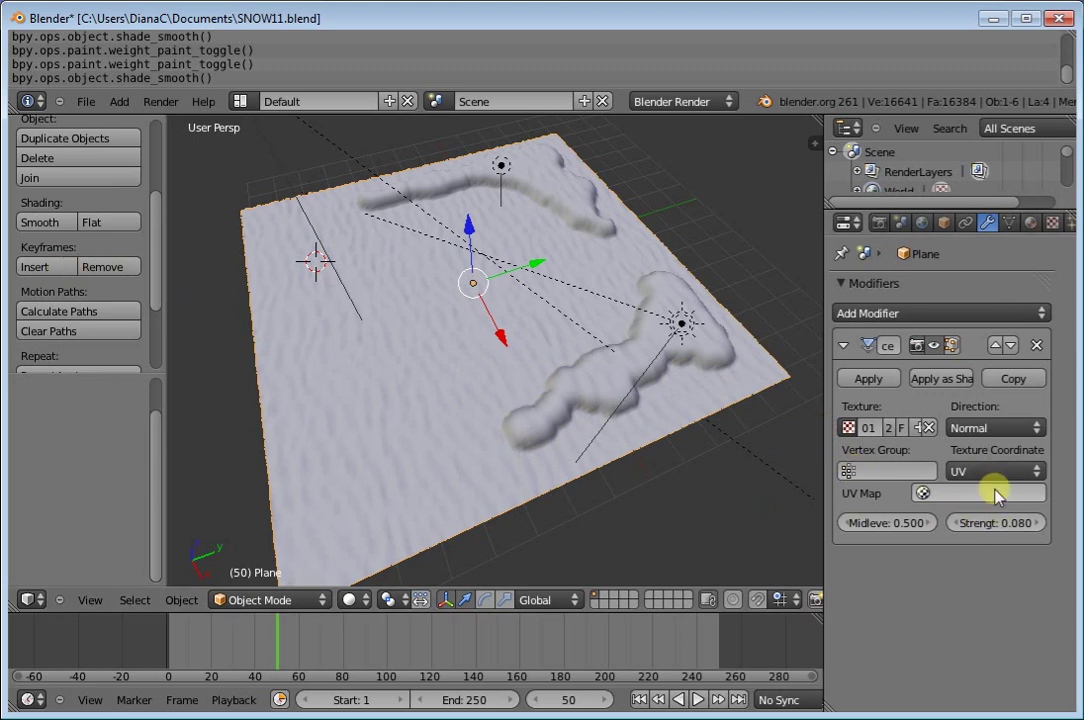
key("F12")
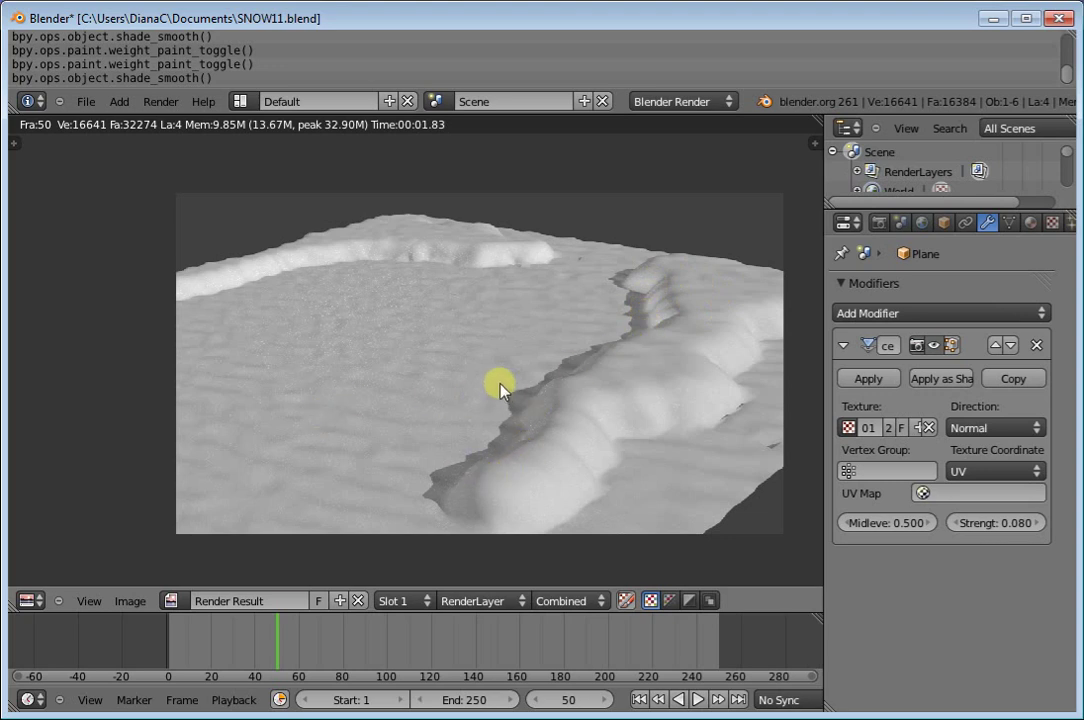
left_click(489, 353)
key("Escape")
- Switch the plane to Weight Paint mode and set the Mix brush's weight to 1.000
left_click(285, 599)
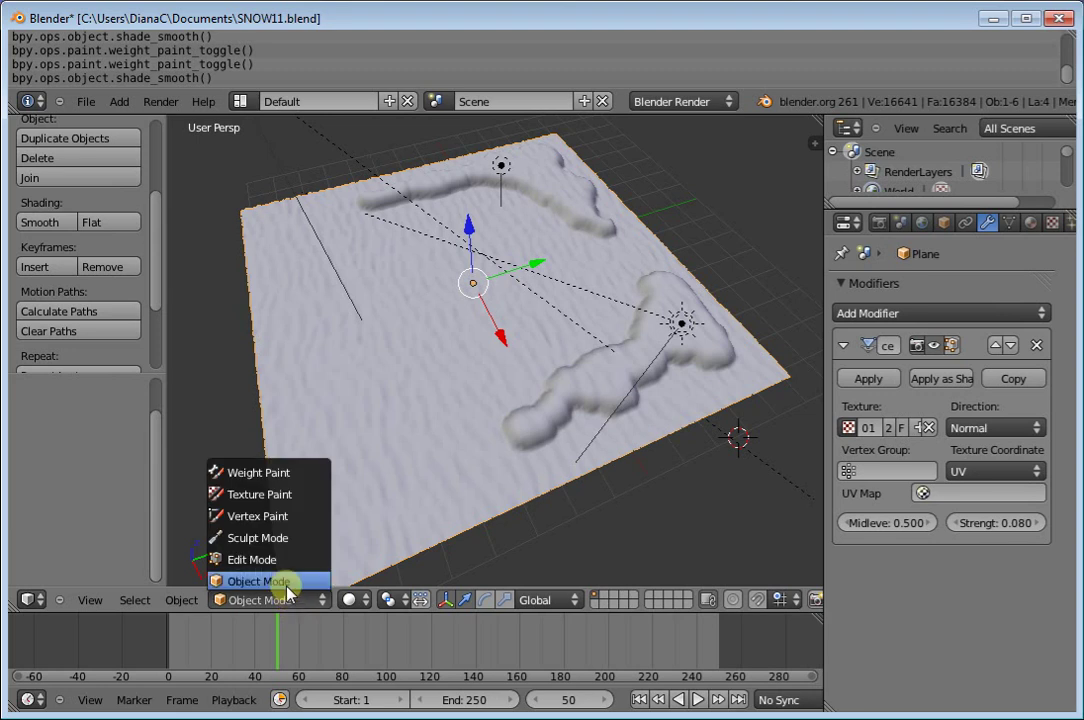
left_click(262, 476)
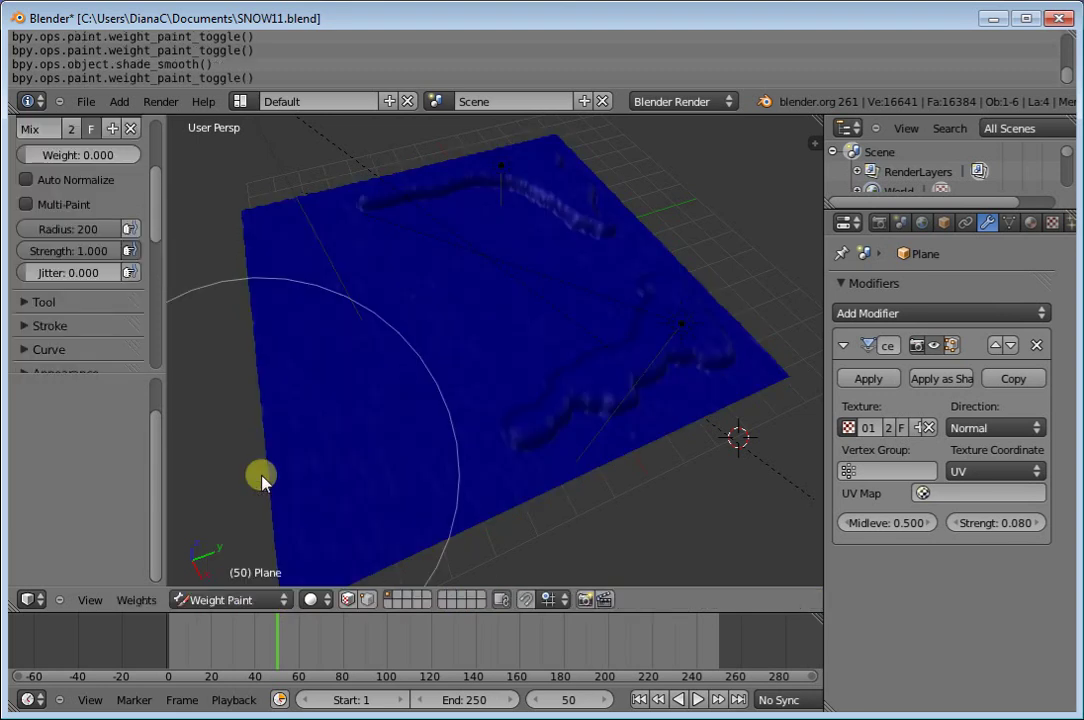
scroll(140, 180, "up", 5)
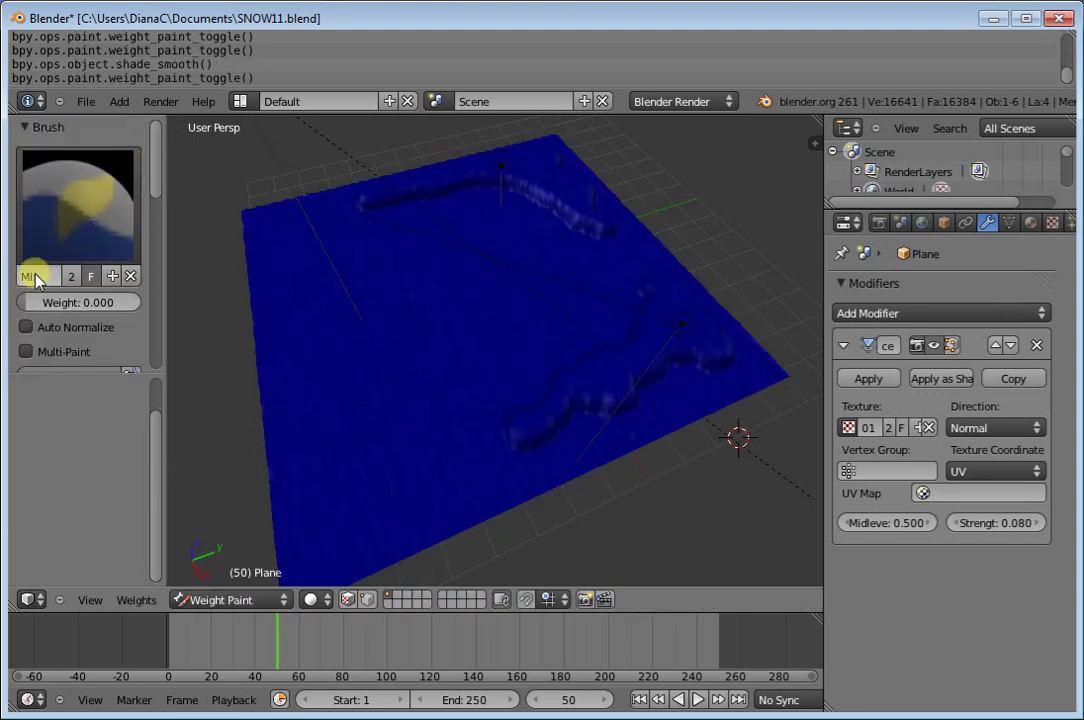
left_click(57, 230)
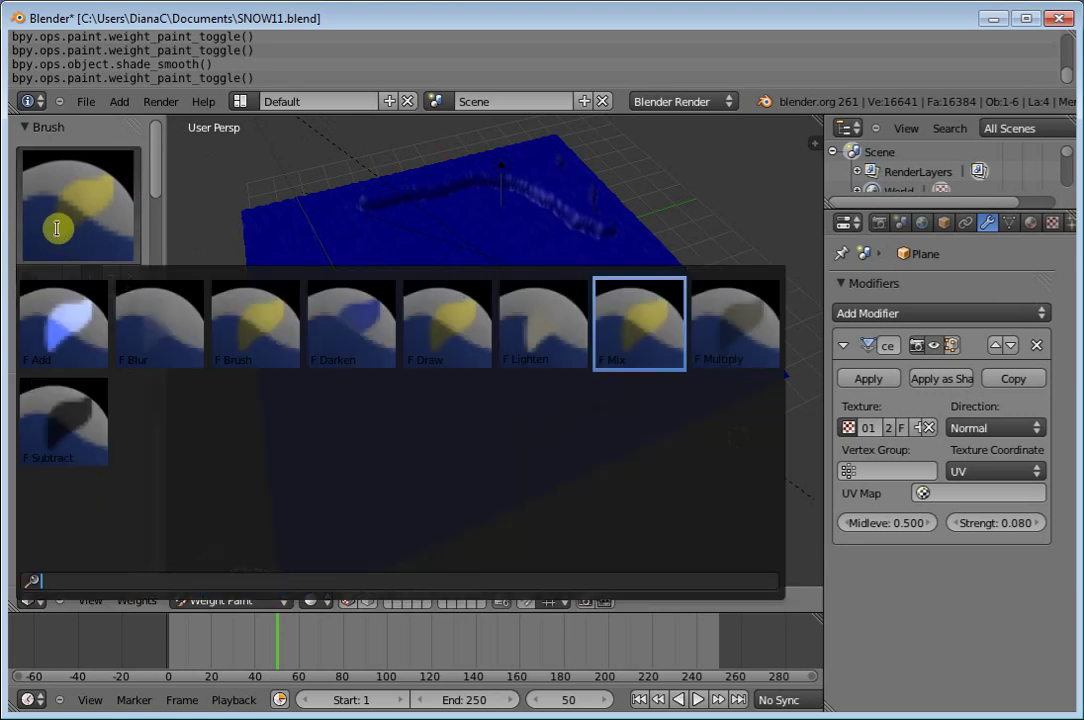
left_click(620, 338)
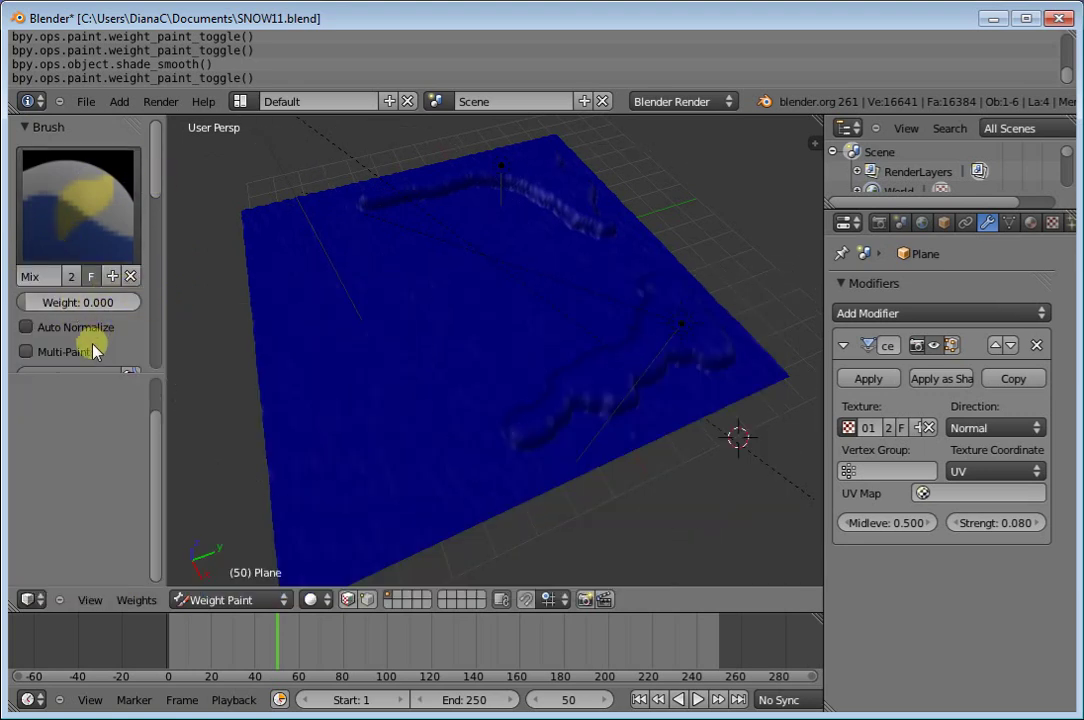
mouse_move(85, 372)
left_mouse_down()
mouse_move(90, 576)
mouse_move(88, 524)
left_mouse_up()
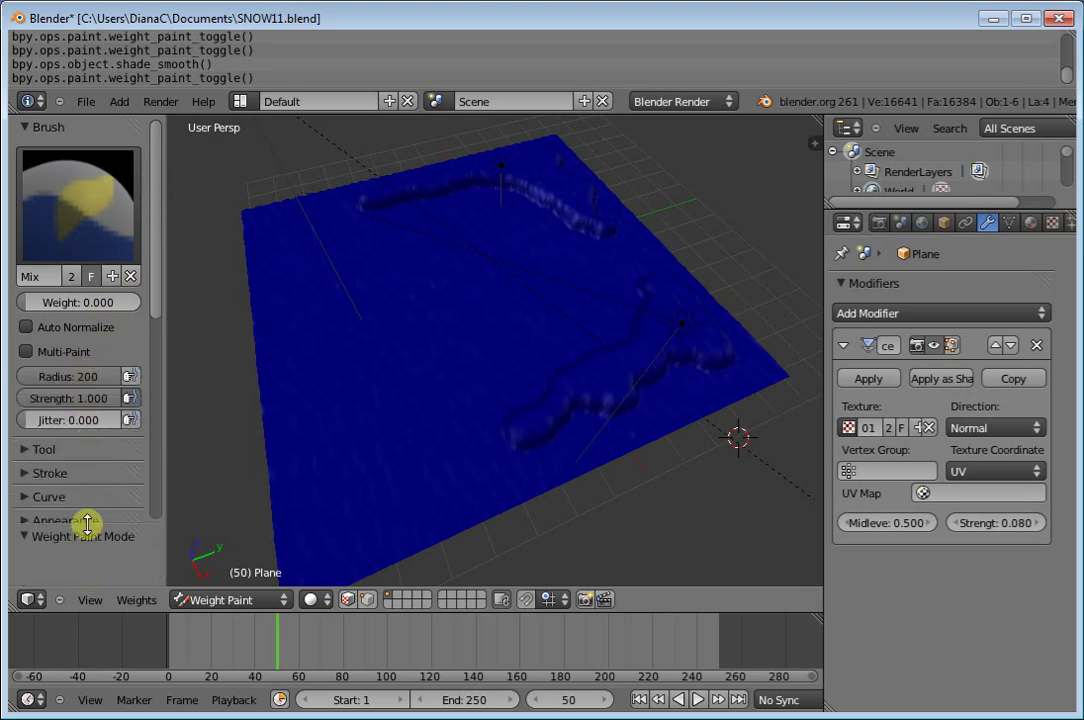
mouse_move(29, 300)
left_mouse_down()
mouse_move(113, 315)
mouse_move(126, 302)
mouse_move(92, 307)
mouse_move(122, 318)
mouse_move(150, 312)
left_mouse_up()
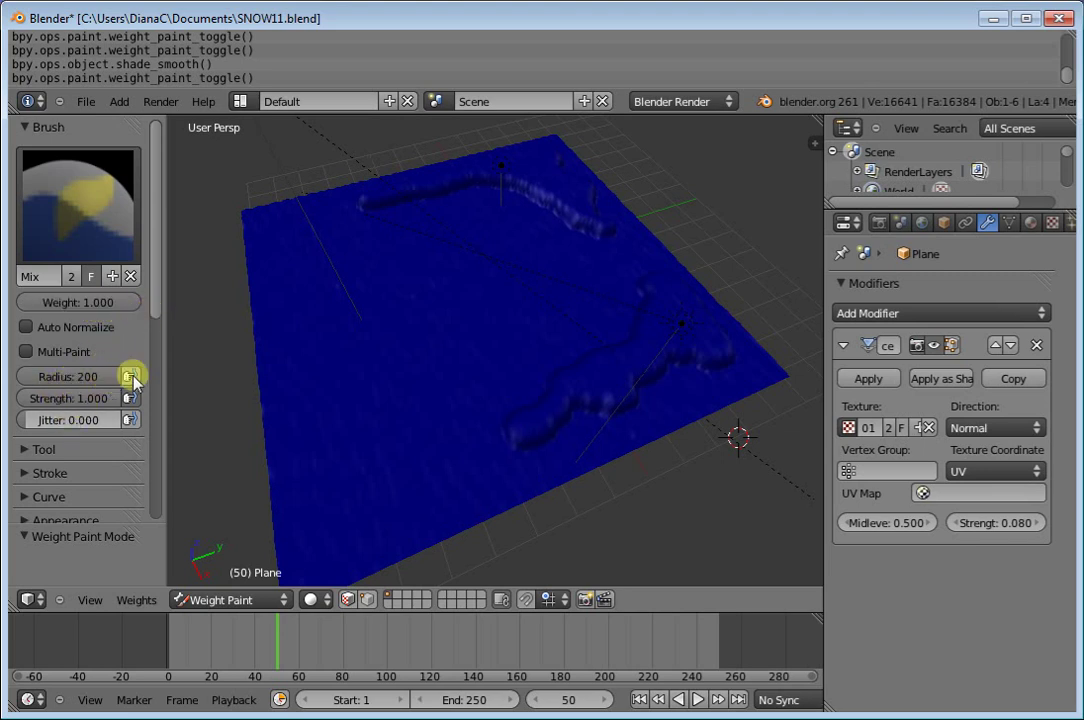
- Paint the whole plane with full weight, covering the remaining unpainted edges of the snow ridges from the top view
mouse_move(376, 380)
left_mouse_down()
mouse_move(298, 239)
mouse_move(707, 143)
mouse_move(704, 408)
mouse_move(250, 520)
mouse_move(561, 309)
mouse_move(438, 297)
left_mouse_up()
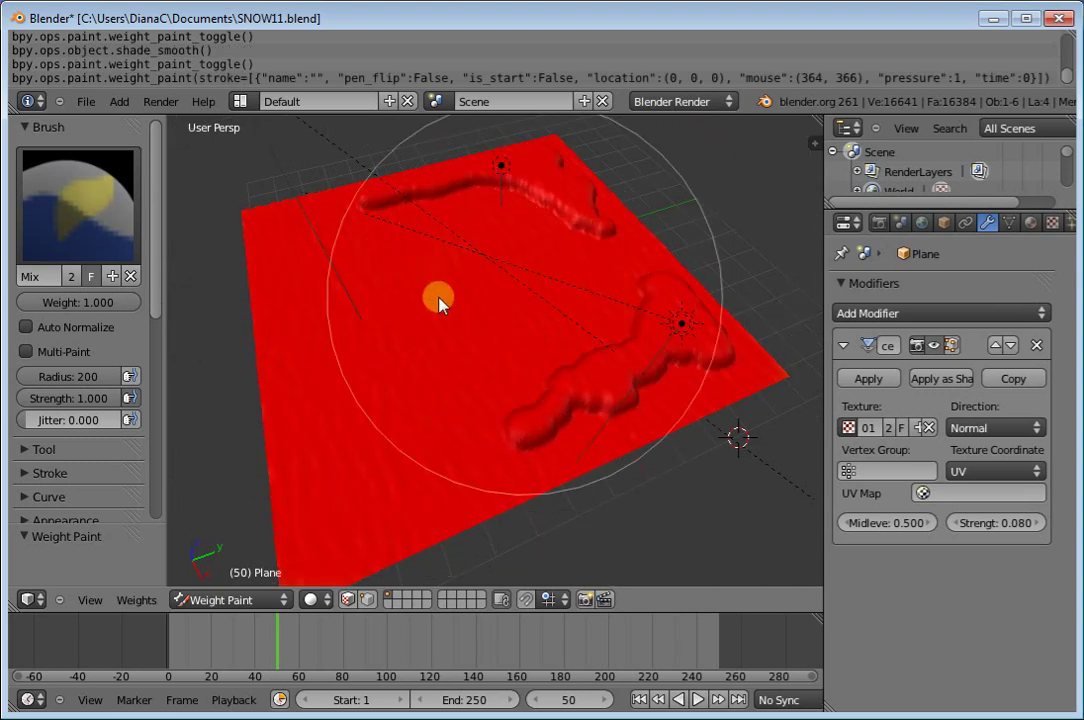
mouse_move(208, 240)
left_mouse_down()
mouse_move(431, 541)
mouse_move(641, 295)
mouse_move(390, 300)
mouse_move(515, 428)
mouse_move(720, 452)
left_mouse_up()
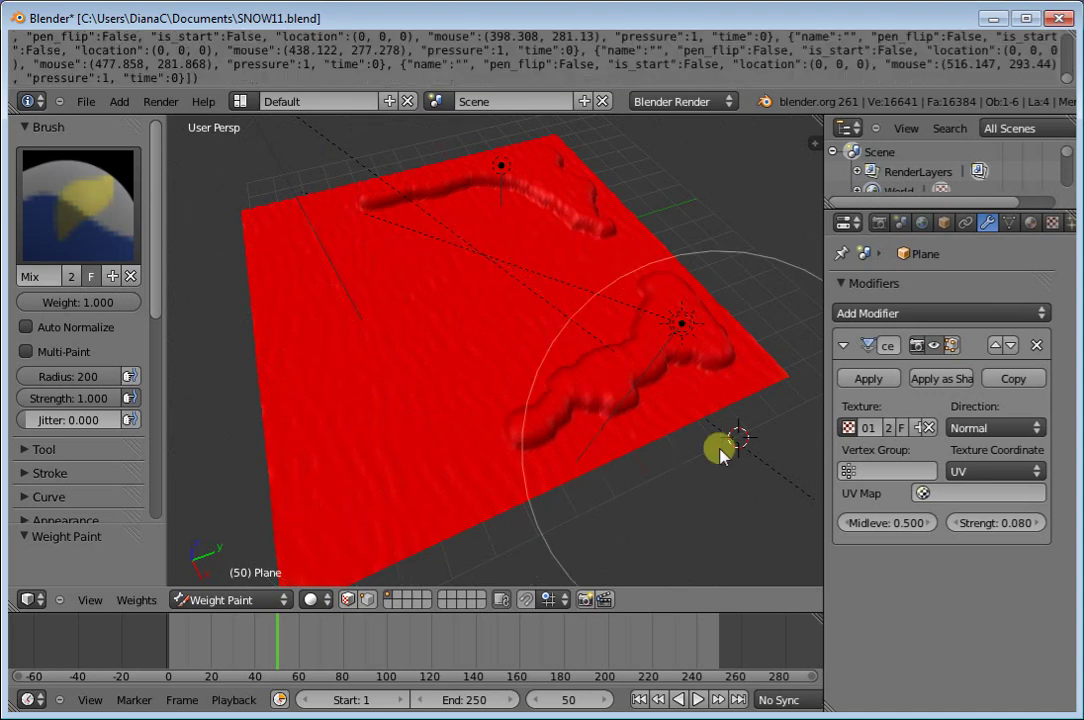
key("KP_7")
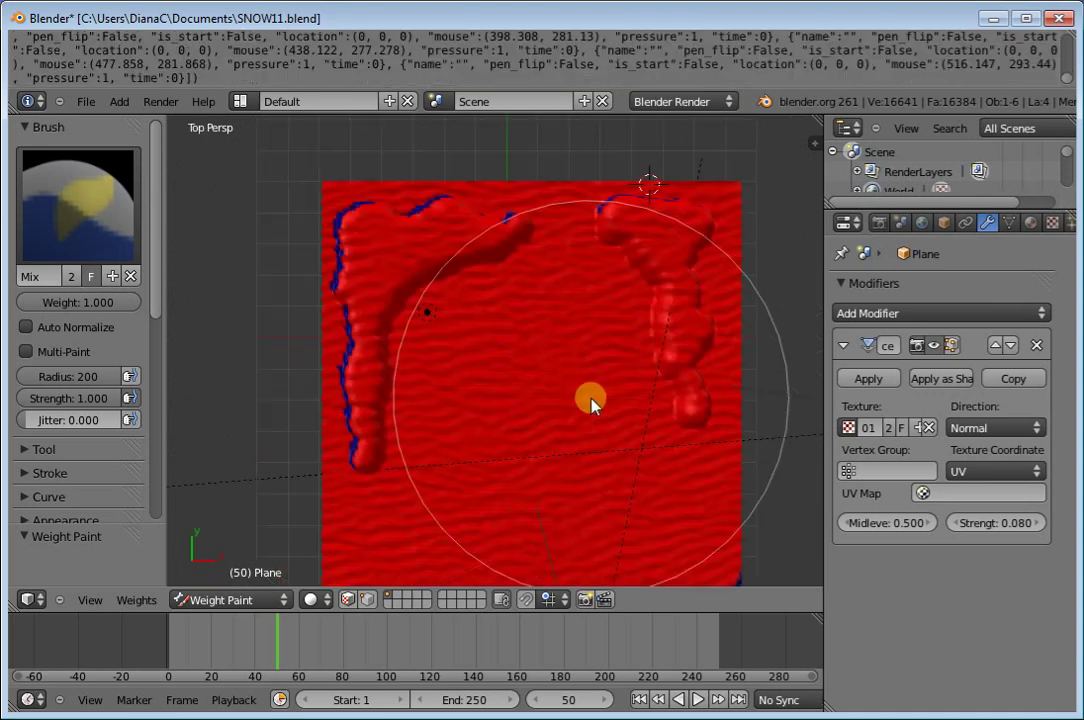
mouse_move(590, 403)
left_mouse_down()
mouse_move(576, 426)
mouse_move(428, 237)
mouse_move(569, 121)
mouse_move(337, 285)
mouse_move(392, 460)
mouse_move(649, 552)
mouse_move(351, 314)
mouse_move(345, 322)
left_mouse_up()
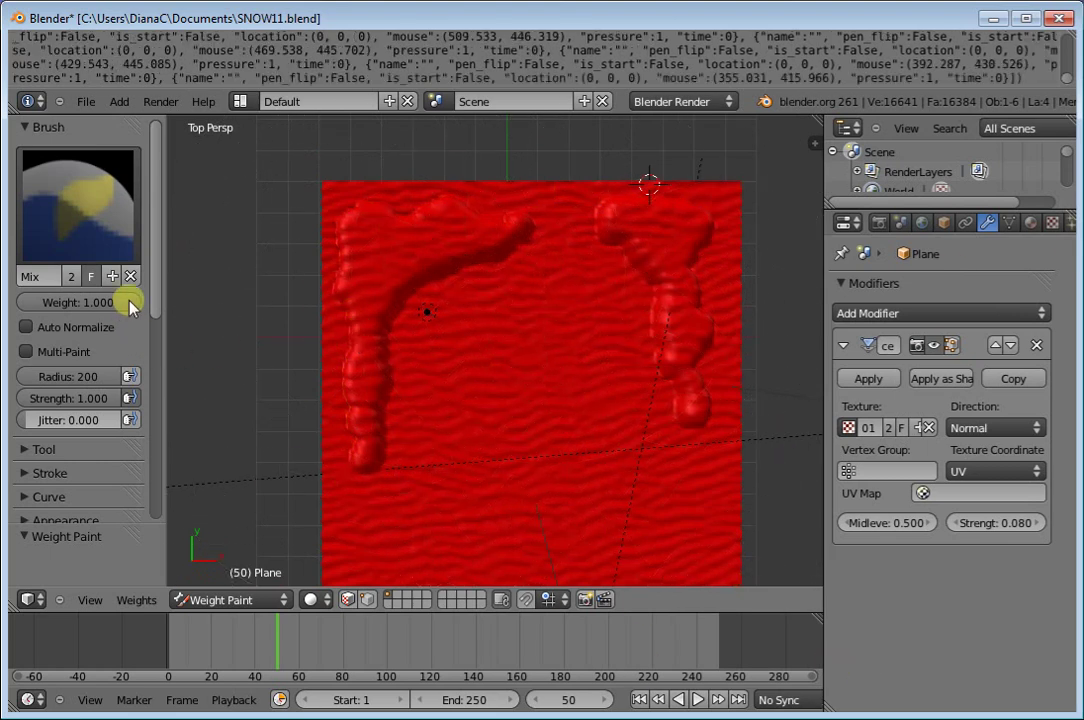
- Try painting the ridge around the upper-left corner of the plane with brush weight 0.352, radius 17 and strength 0.784
left_click_drag(131, 303, 78, 307)
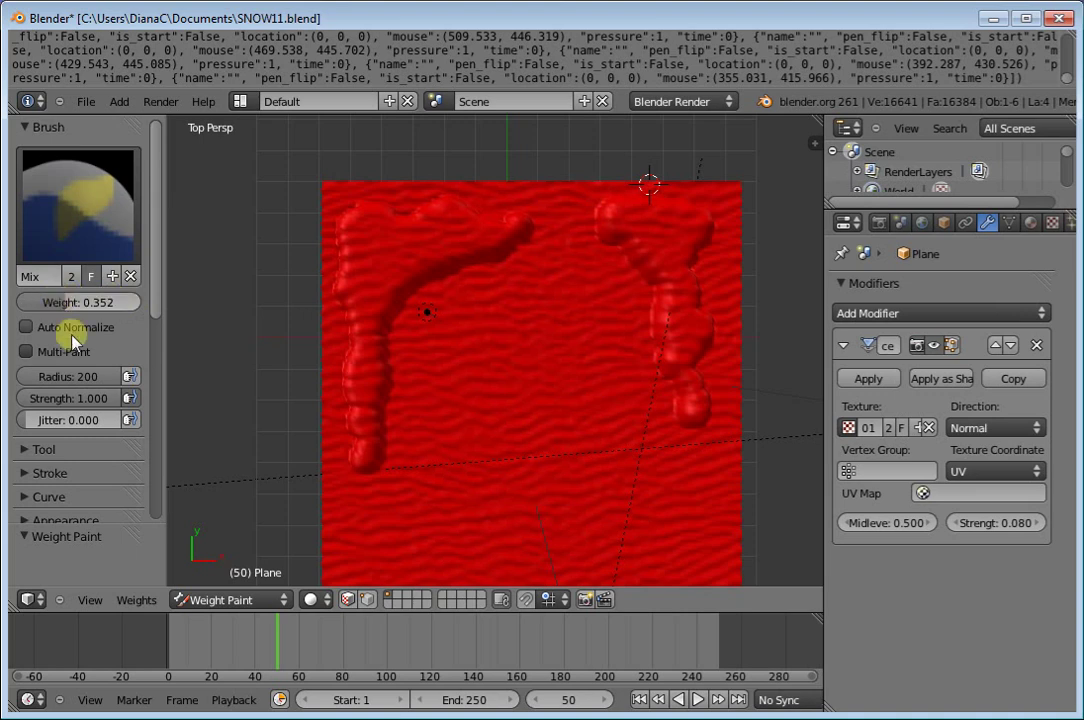
left_click_drag(118, 376, 33, 385)
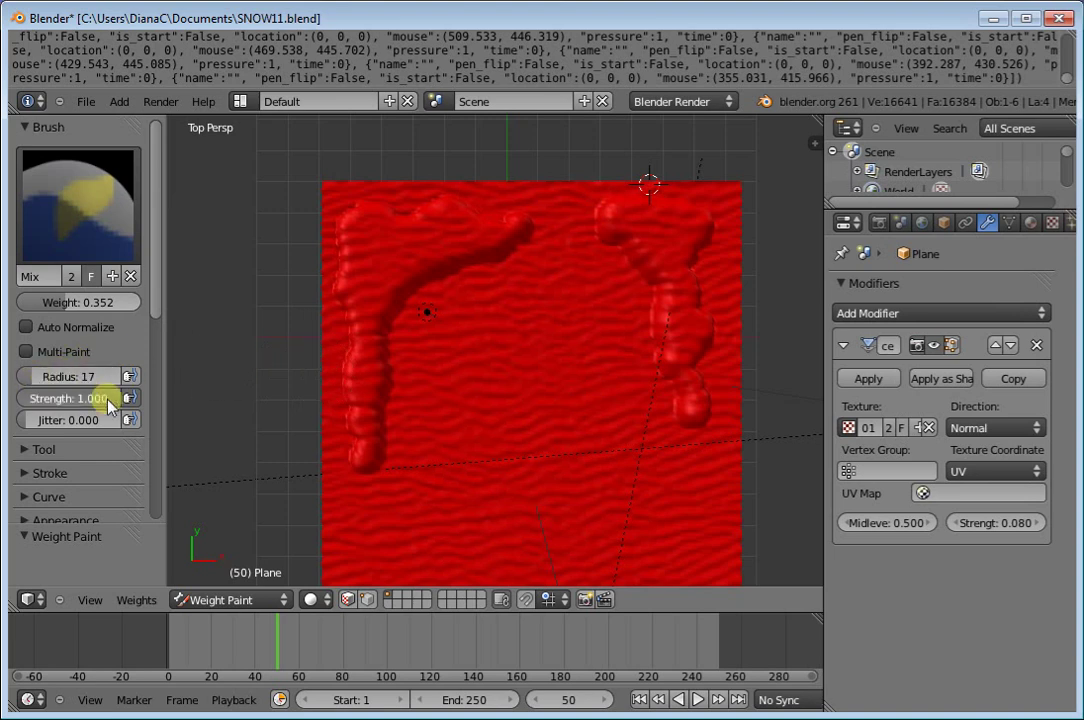
left_click_drag(121, 398, 85, 398)
mouse_move(352, 452)
left_mouse_down()
mouse_move(367, 262)
mouse_move(416, 218)
mouse_move(503, 231)
mouse_move(376, 283)
left_mouse_up()
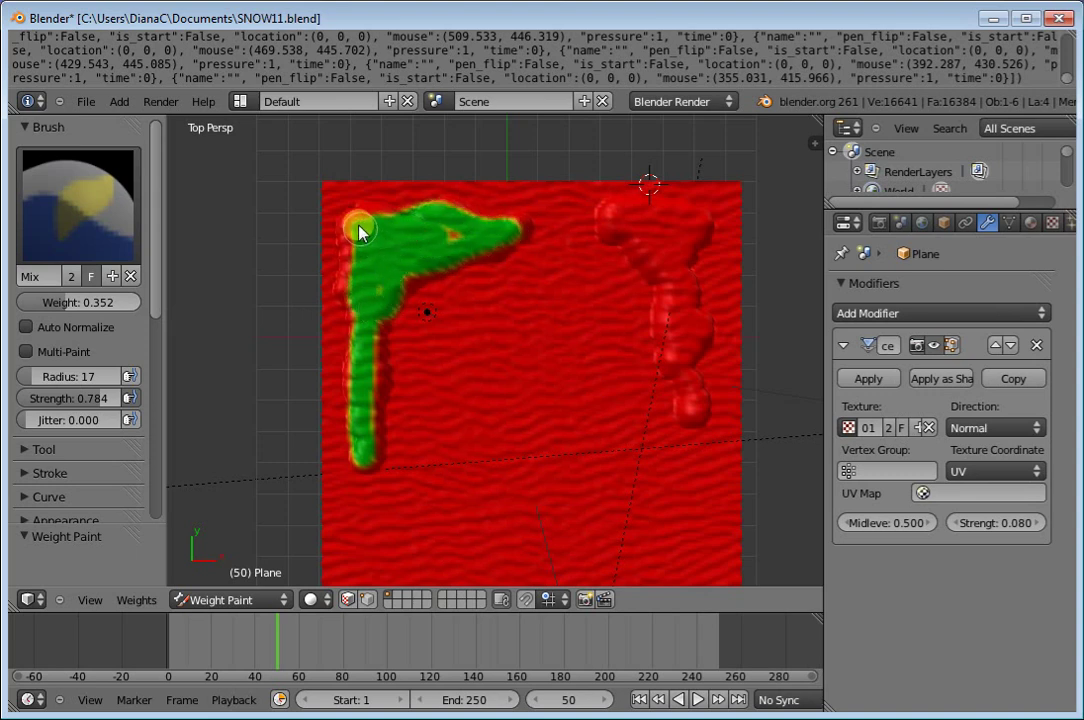
left_click_drag(359, 232, 351, 284)
- Lower the brush weight to 0.05738 and paint over the core of the same corner ridge
left_click_drag(56, 302, 26, 312)
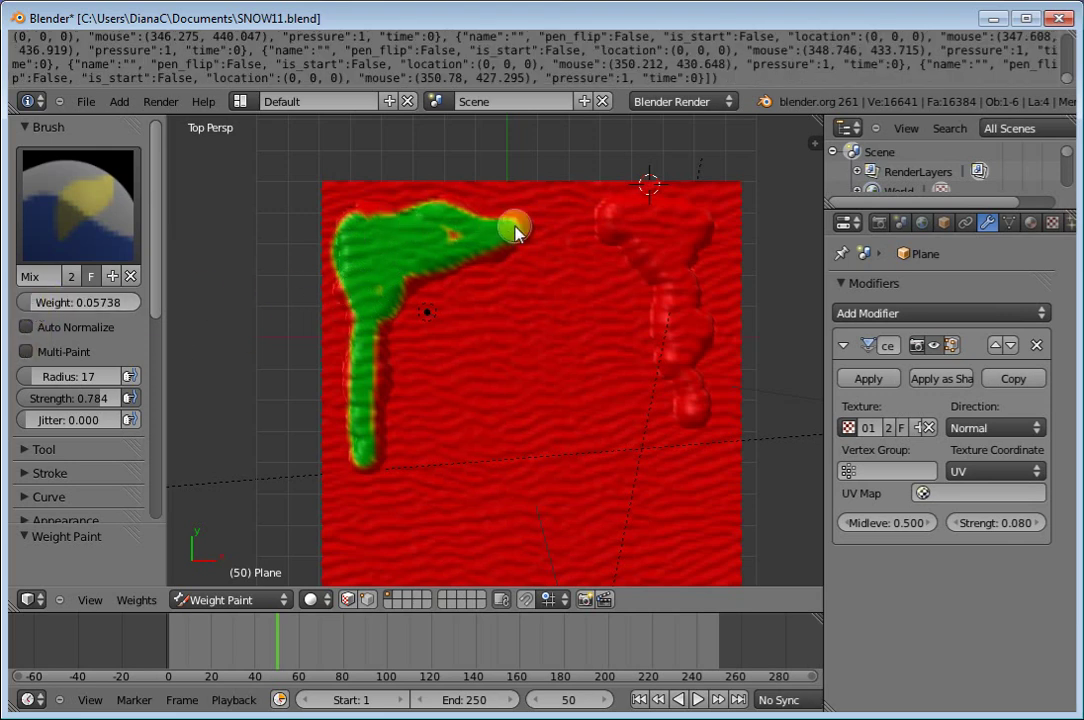
left_click_drag(440, 243, 389, 230)
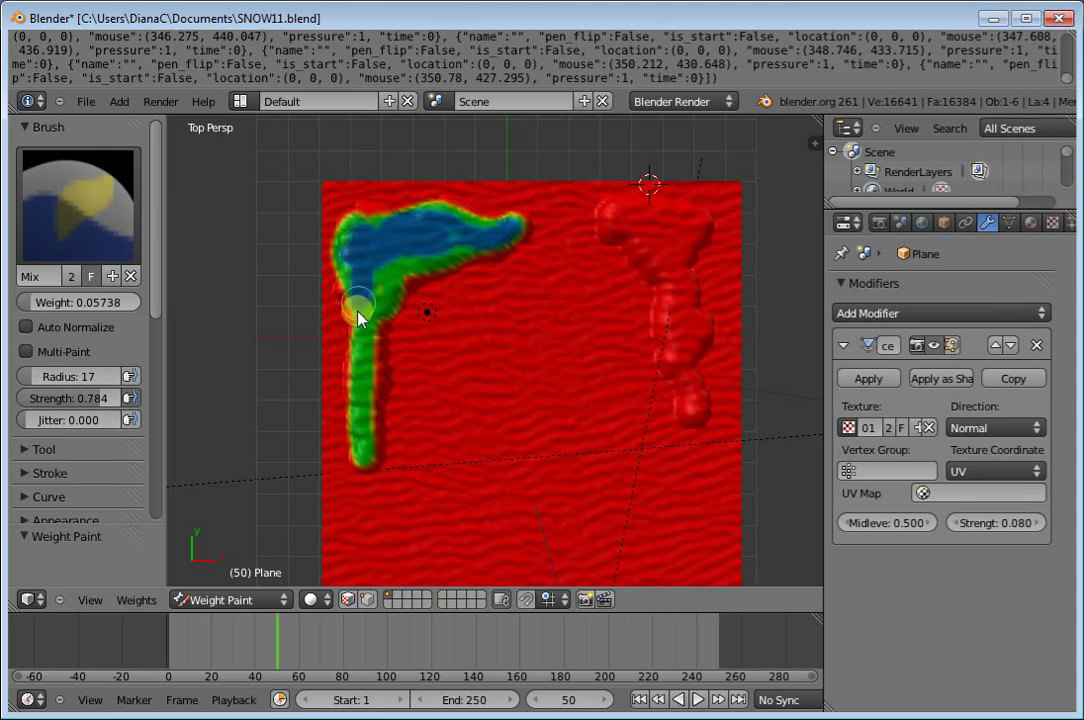
left_click_drag(358, 313, 363, 452)
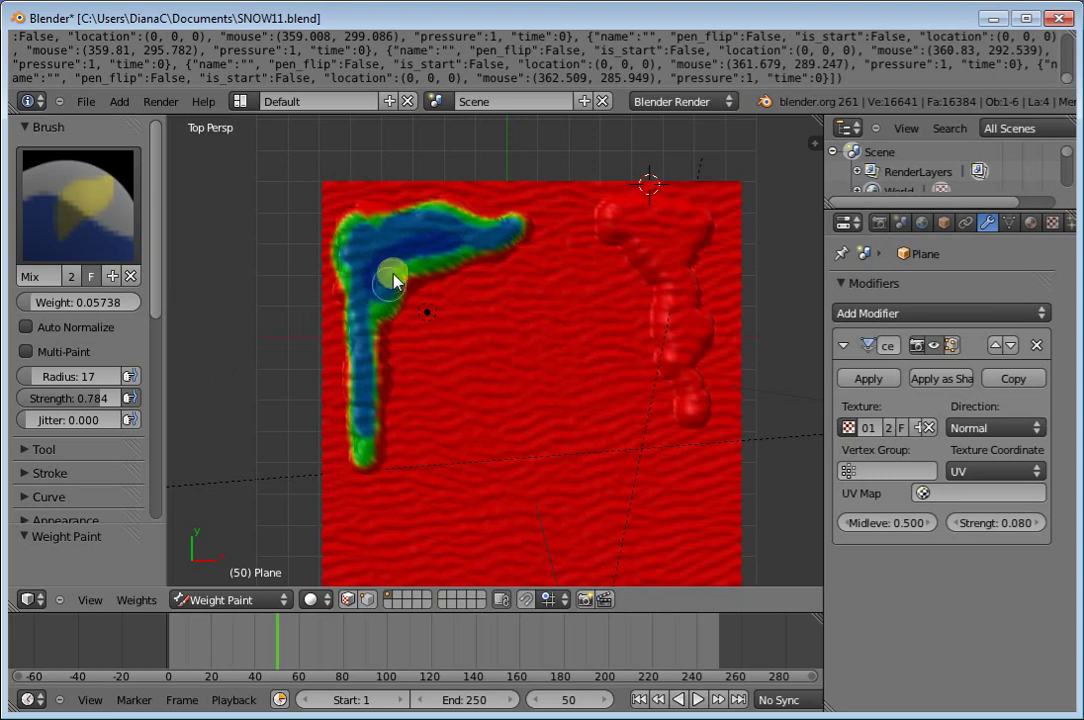
left_click_drag(389, 296, 399, 288)
- Render frame 50 to check the ridge, close the render and undo the ridge's weight strokes
key("F12")
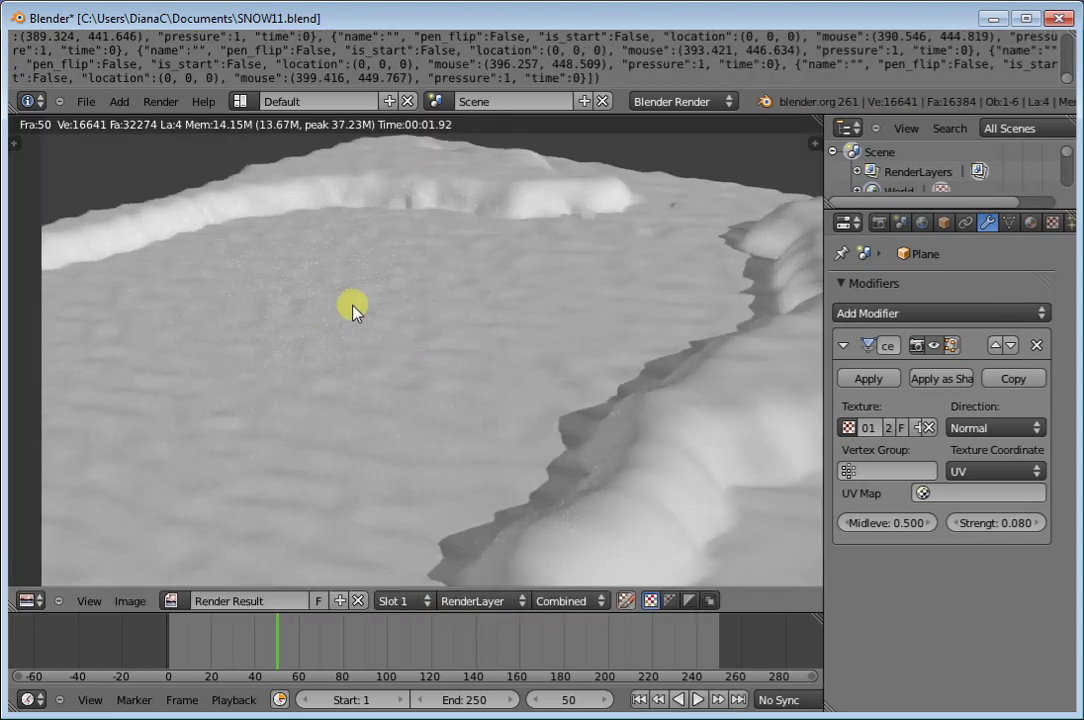
scroll(352, 310, "down", 2)
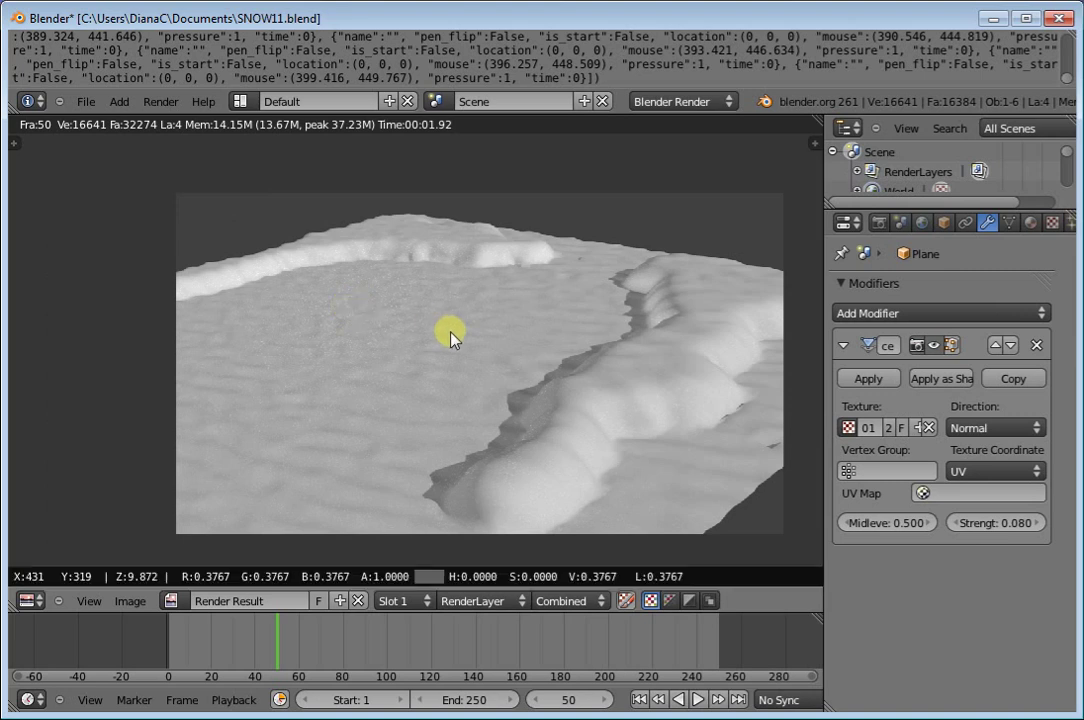
key("Escape")
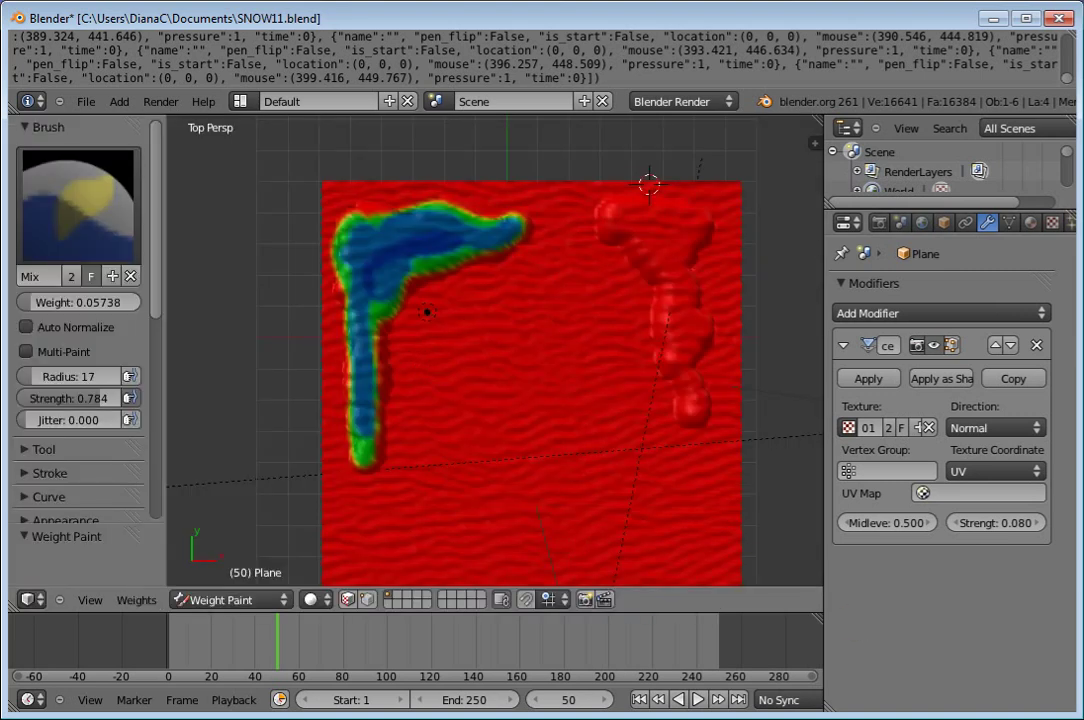
key("ctrl+z")
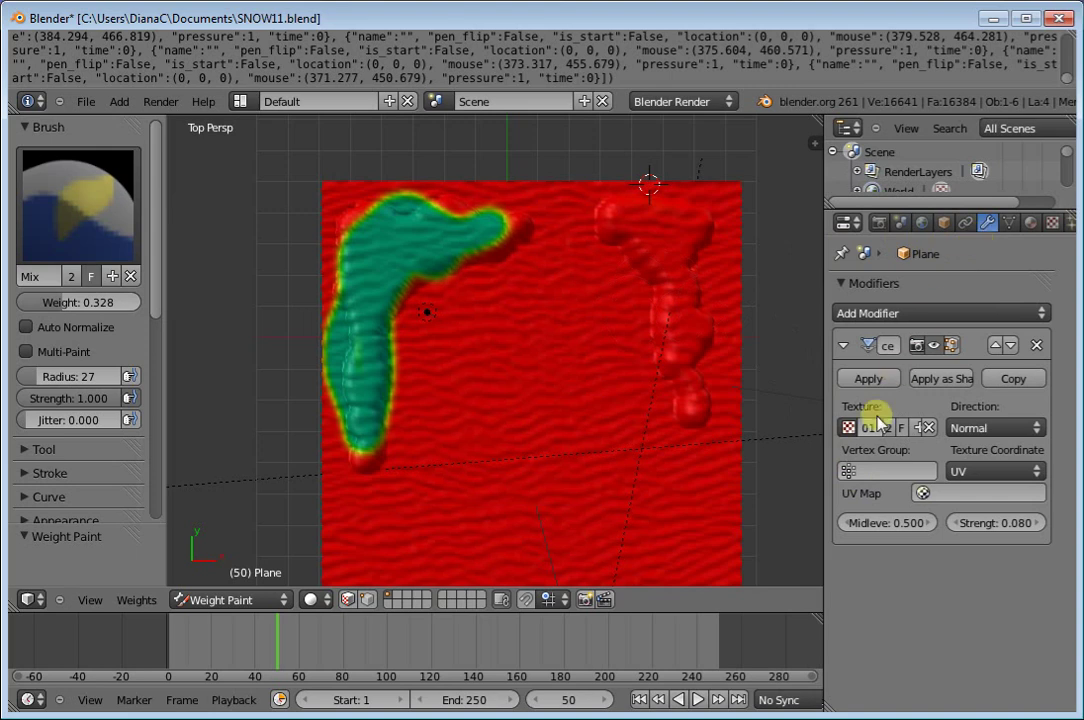
- Assign the vertex group Group to the Displace modifier, and render frame 50 to check how the weights limit the ripples
left_click(847, 472)
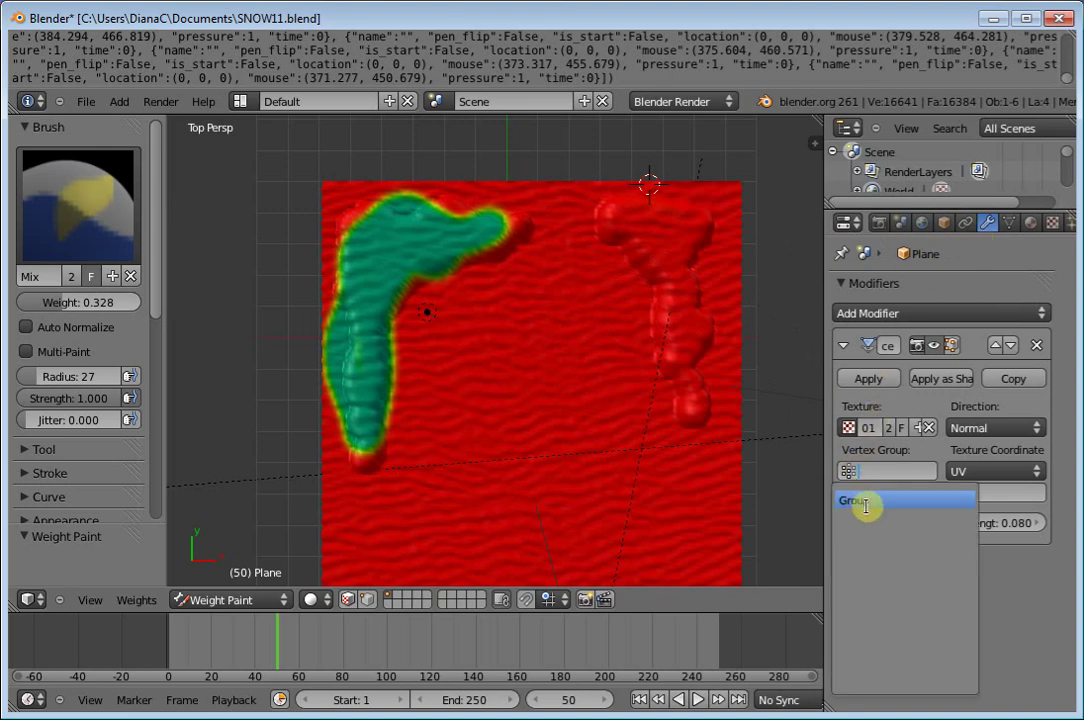
left_click(865, 498)
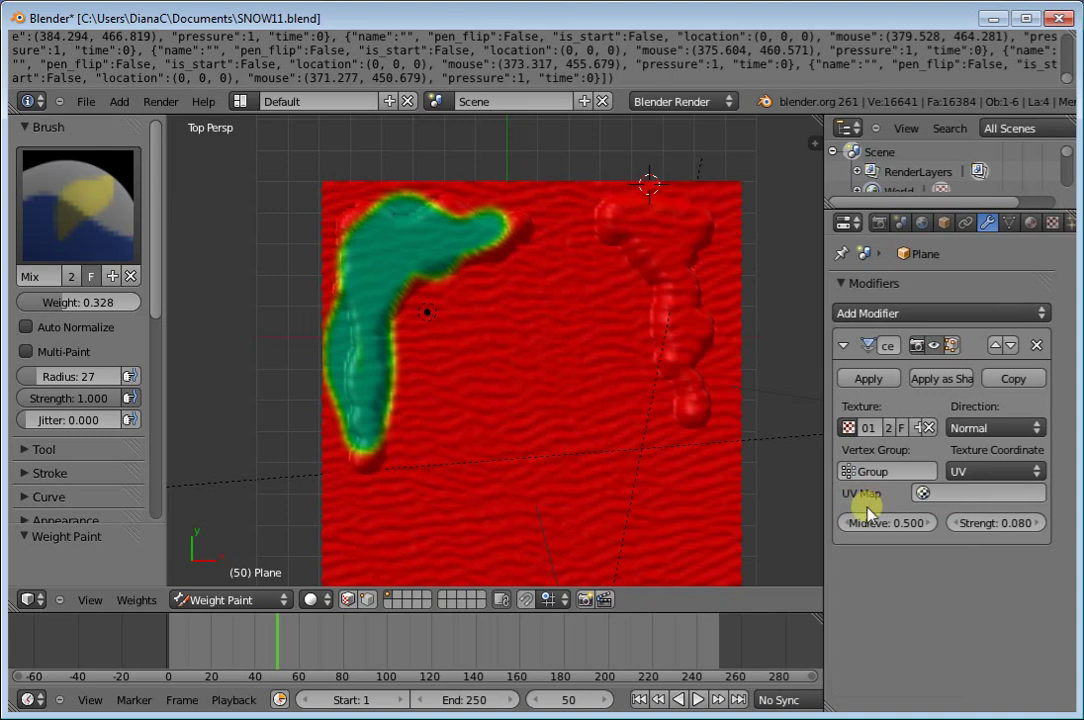
key("F12")
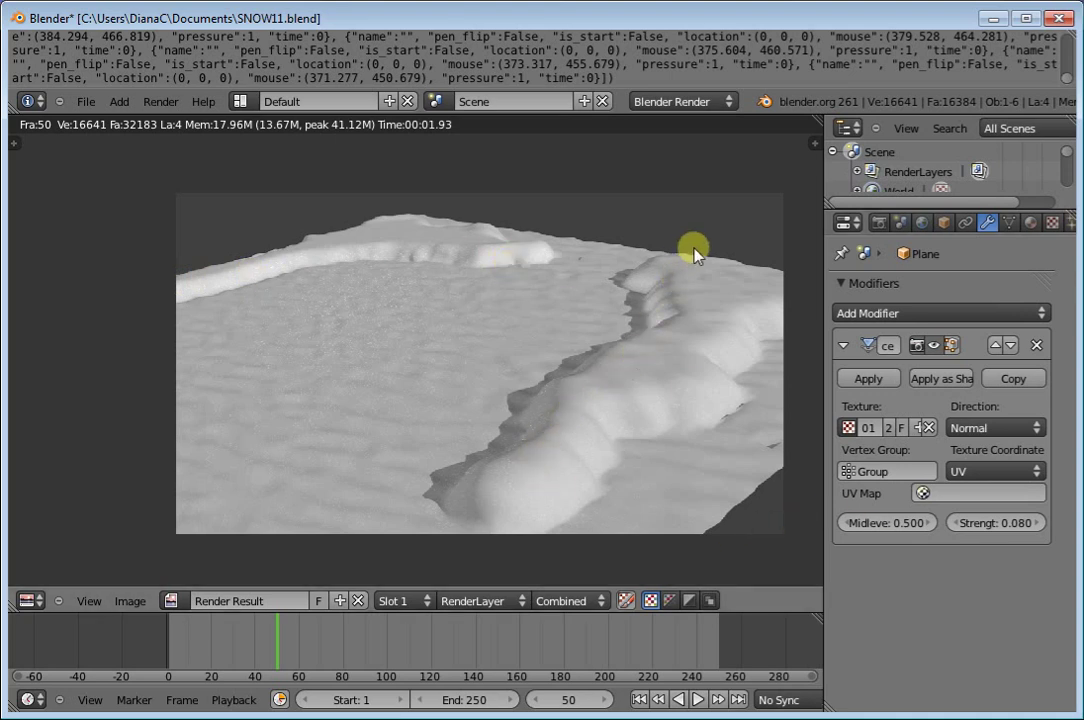
key("ctrl+s")
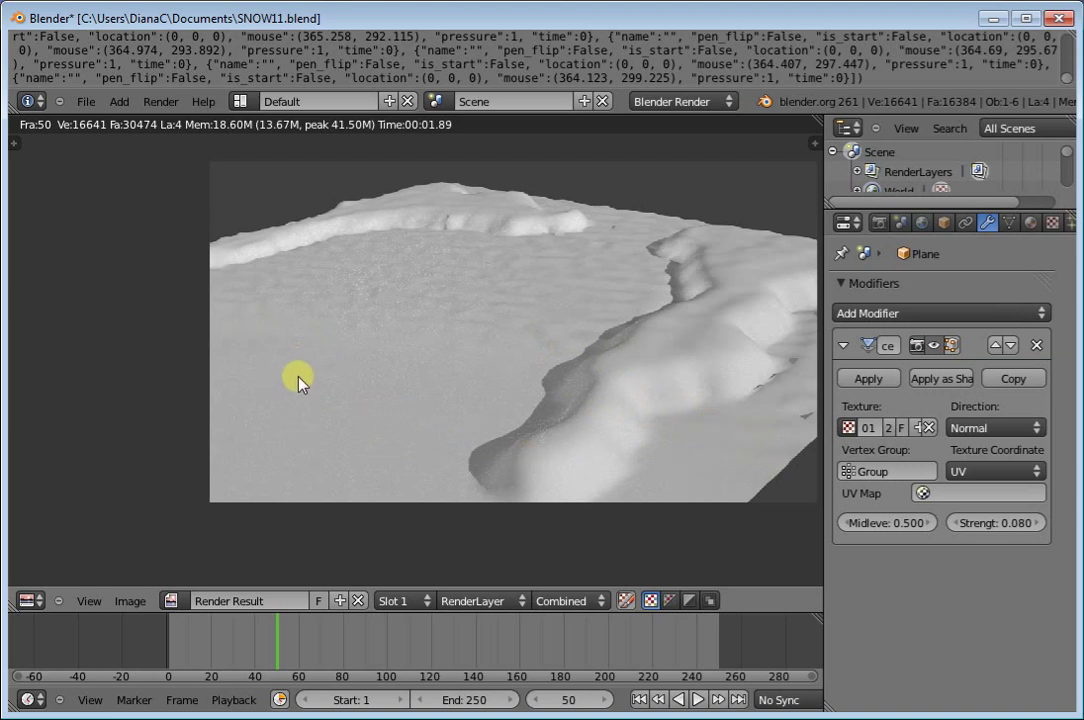
key("Escape")
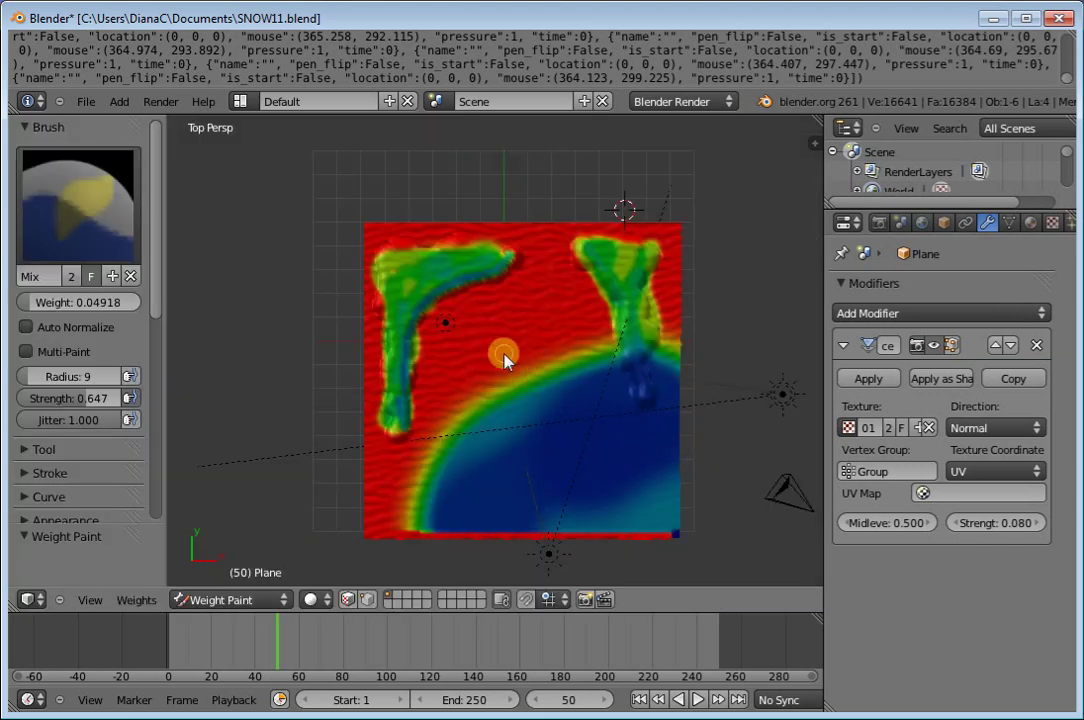
- Set the Mix brush's weight to 0.000, its strength to 1.000 and its radius to 18
left_click_drag(24, 302, 12, 302)
left_click_drag(100, 398, 126, 398)
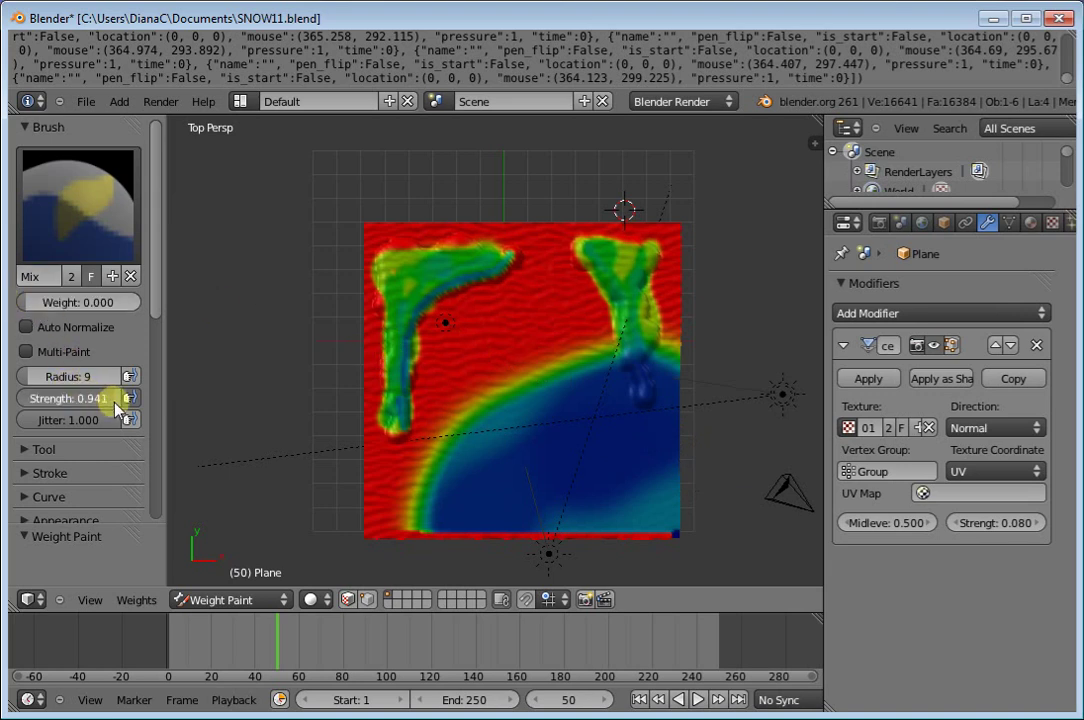
left_click(52, 305)
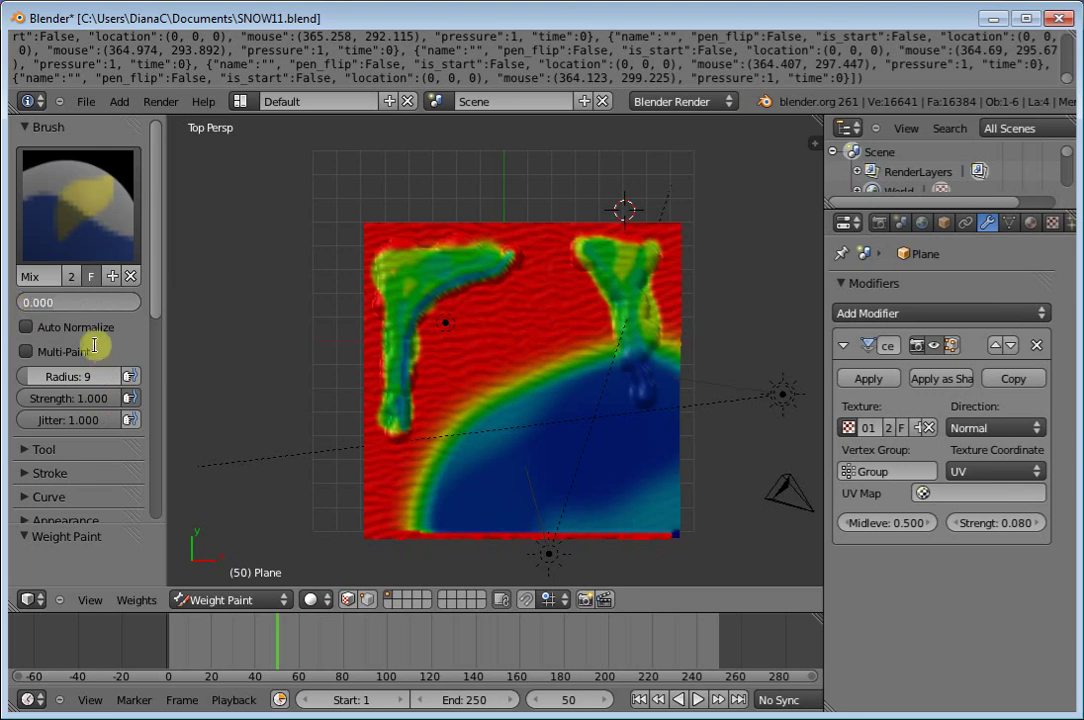
left_click(112, 375)
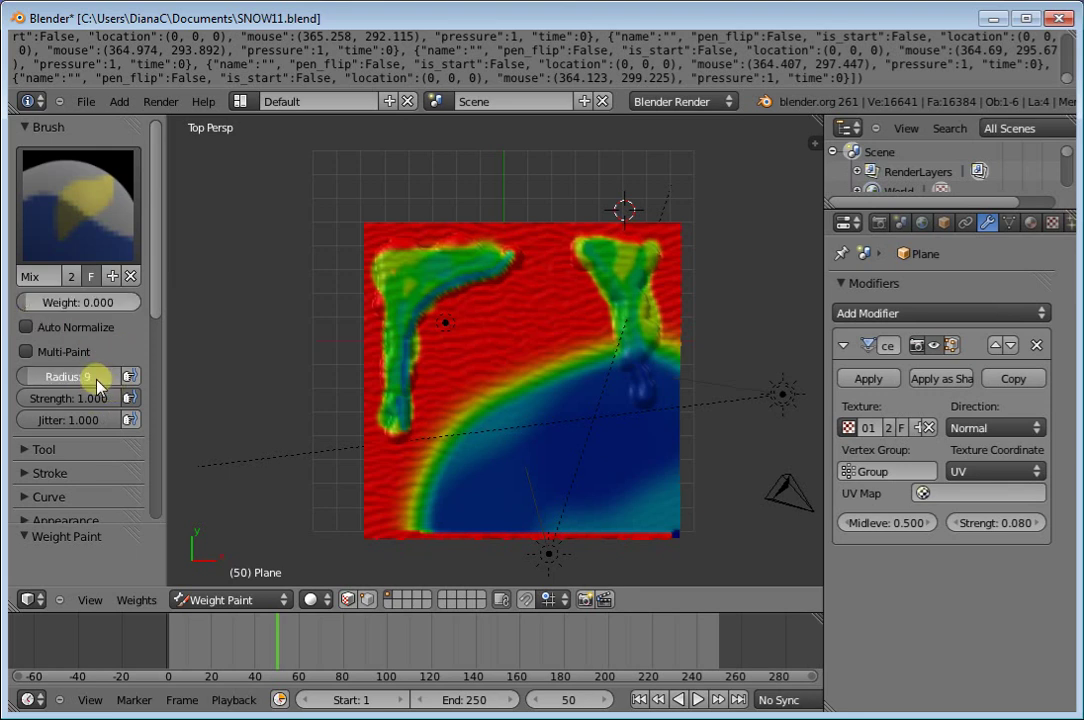
left_click(97, 378)
key("Return")
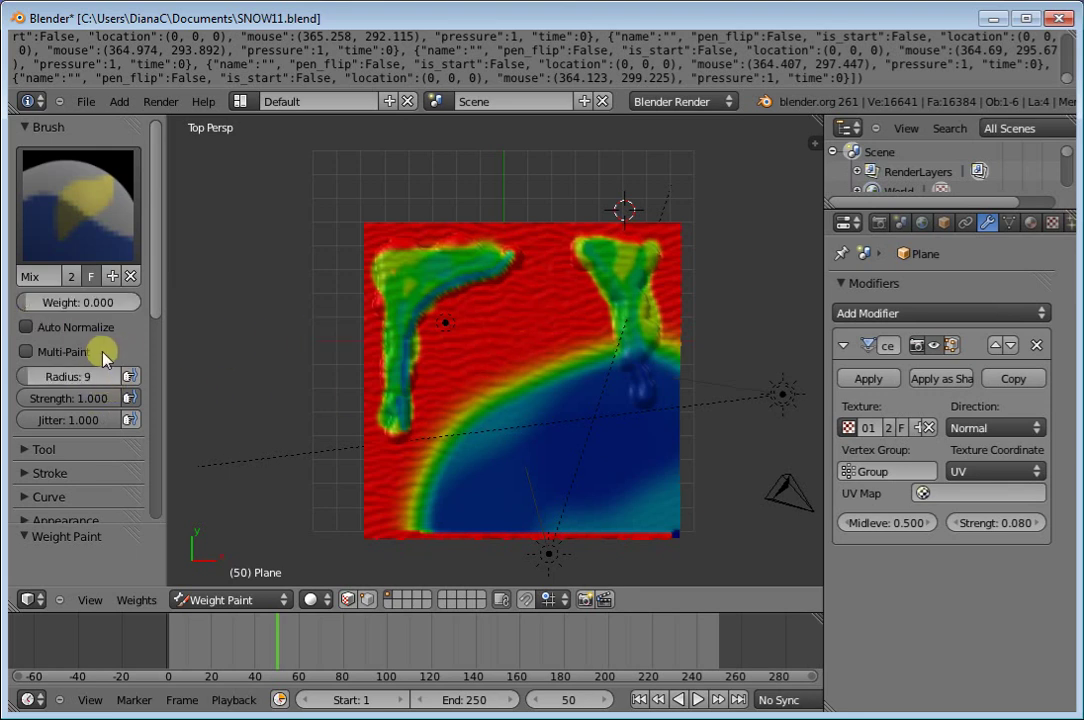
scroll(346, 344, "up", 8)
scroll(475, 370, "down", 4)
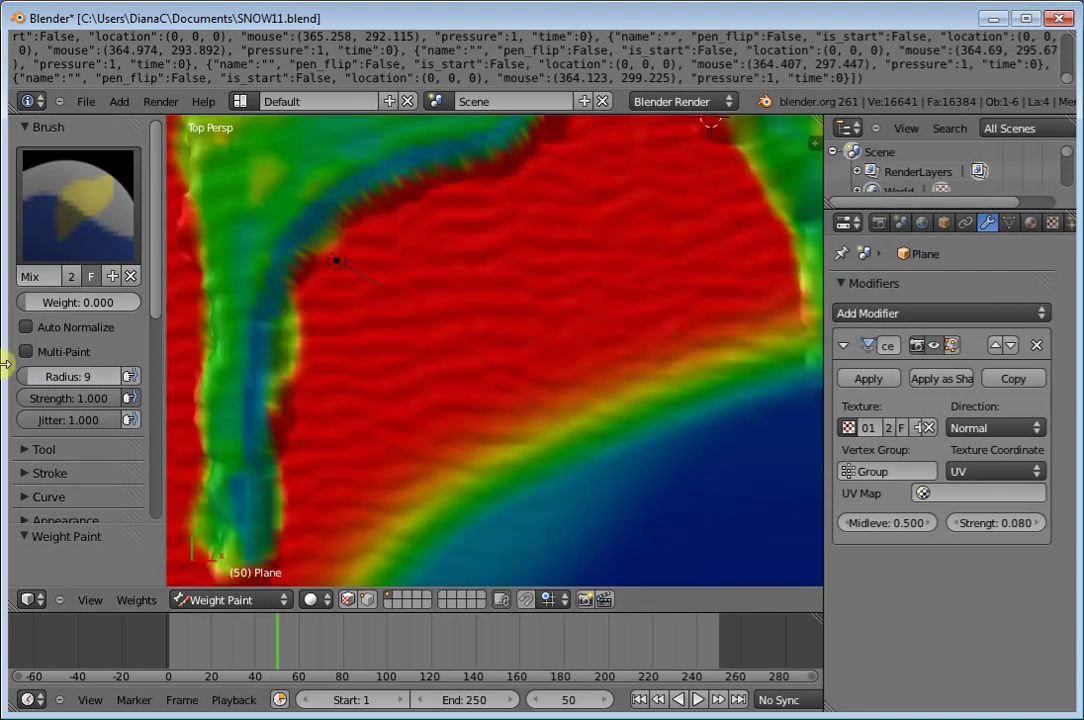
mouse_move(44, 376)
left_mouse_down()
mouse_move(24, 379)
mouse_move(259, 339)
mouse_move(24, 375)
mouse_move(190, 318)
left_mouse_up()
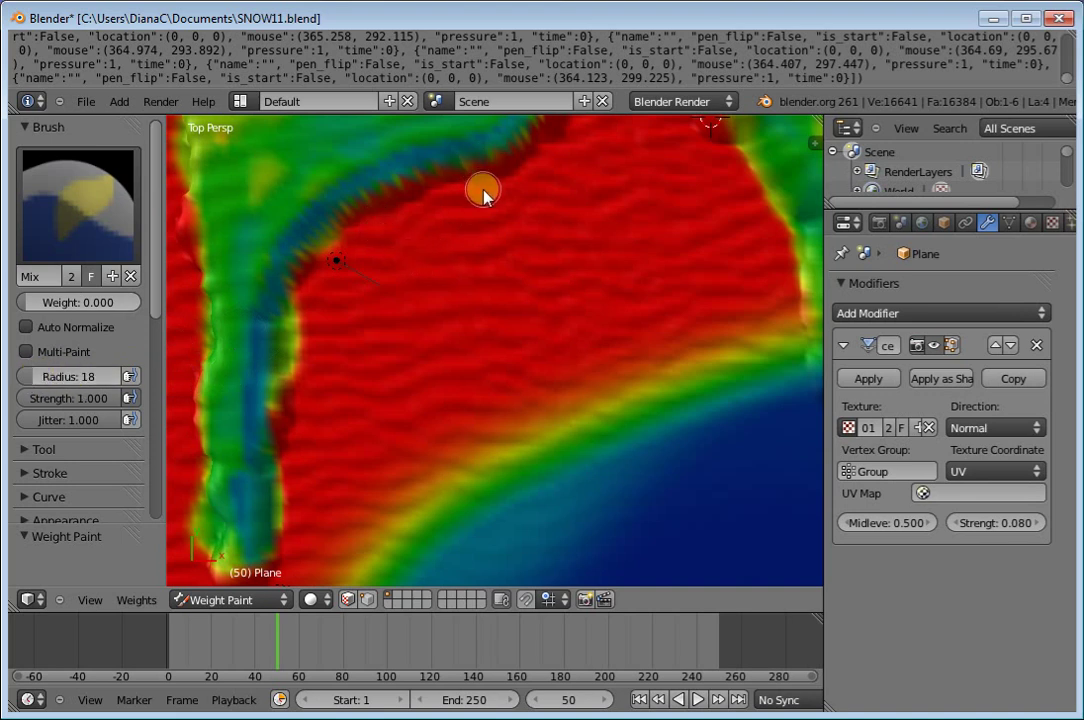
- Paint five short, staggered zero-weight strokes like footprints across the full-weight area between the ridges, and check them in a render of frame 50
mouse_move(483, 250)
left_mouse_down()
mouse_move(486, 261)
mouse_move(515, 247)
left_mouse_up()
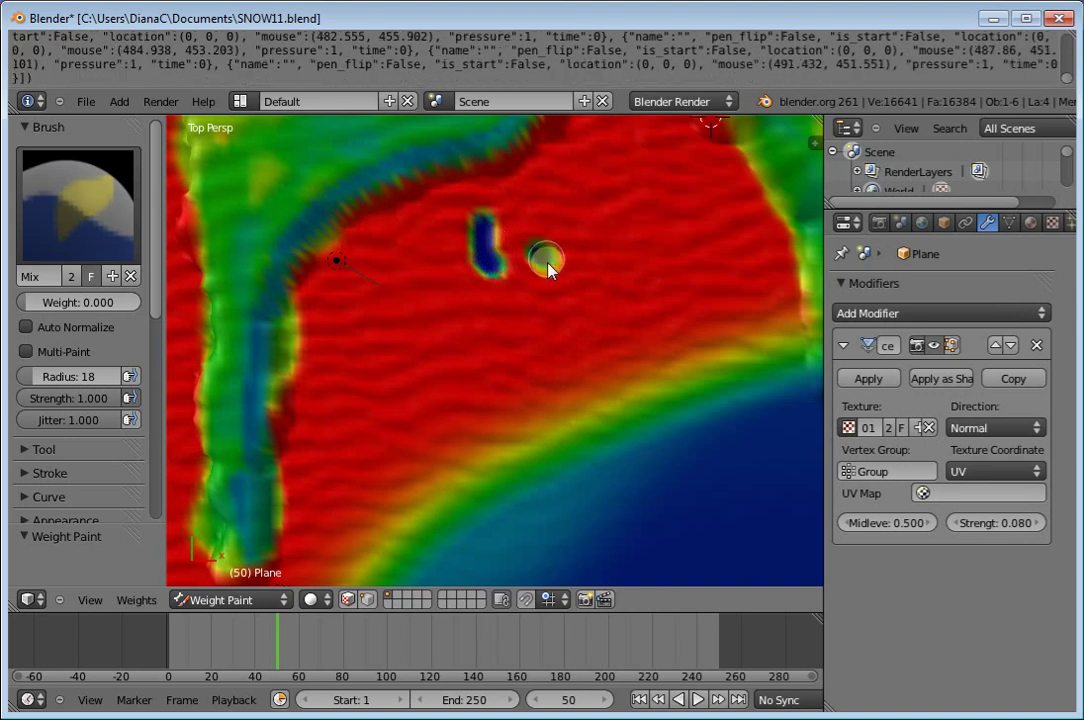
left_click_drag(553, 290, 552, 293)
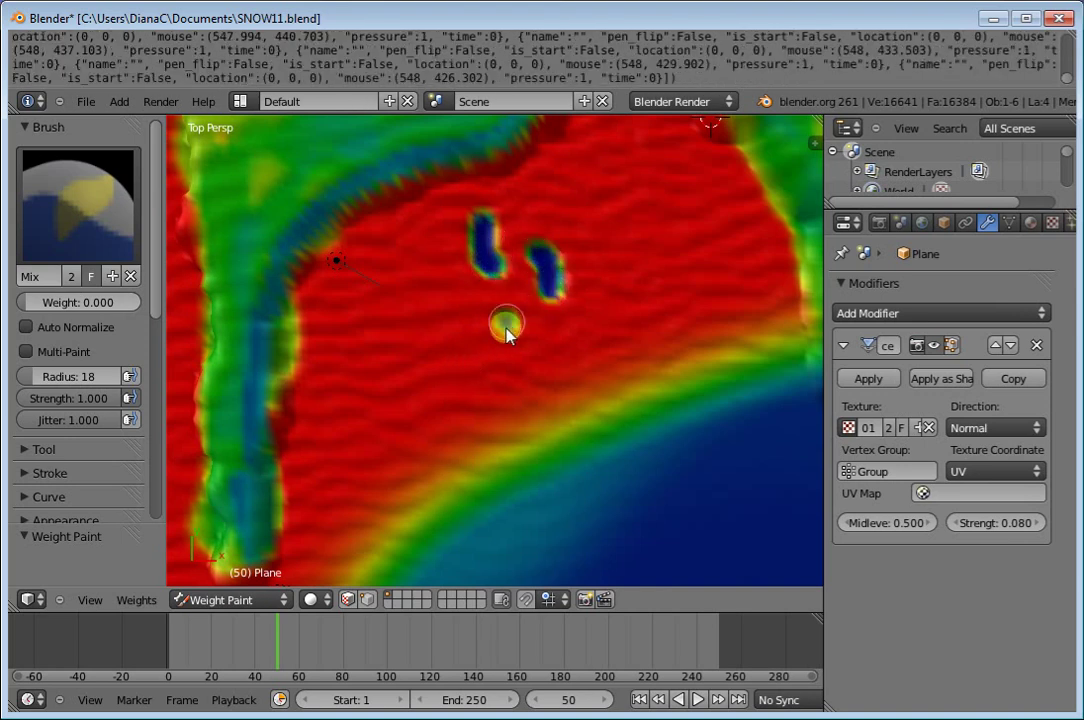
mouse_move(586, 351)
left_mouse_down()
mouse_move(605, 382)
mouse_move(586, 354)
left_mouse_up()
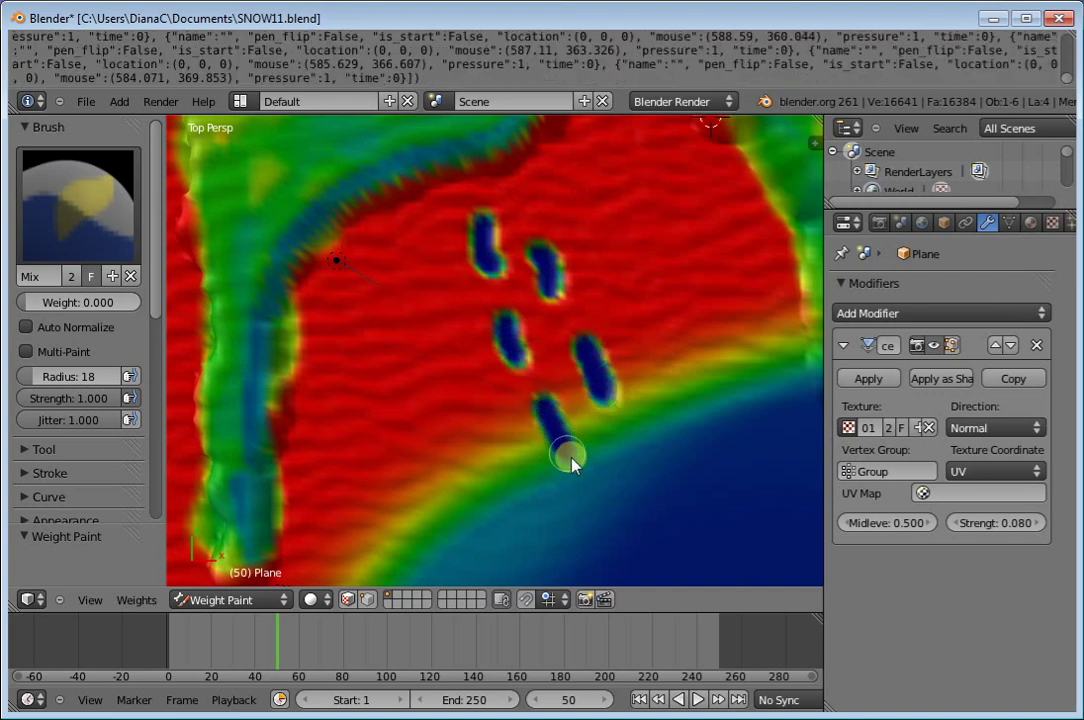
left_click_drag(583, 470, 580, 466)
mouse_move(552, 419)
left_mouse_down()
mouse_move(559, 448)
mouse_move(566, 436)
left_mouse_up()
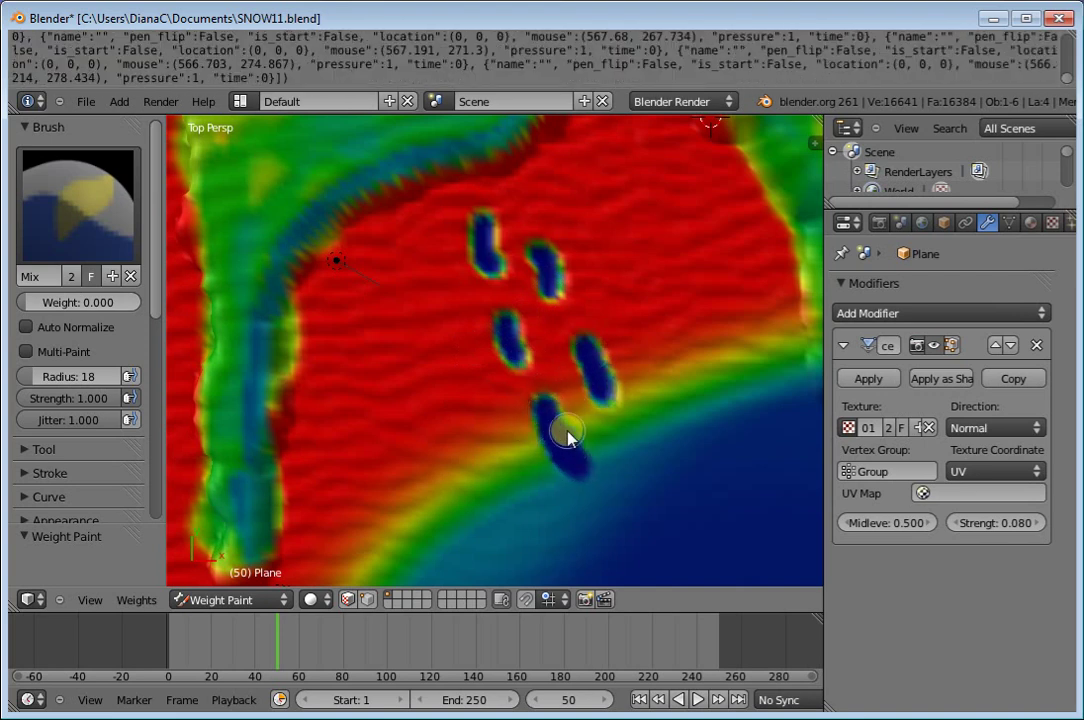
key("F12")
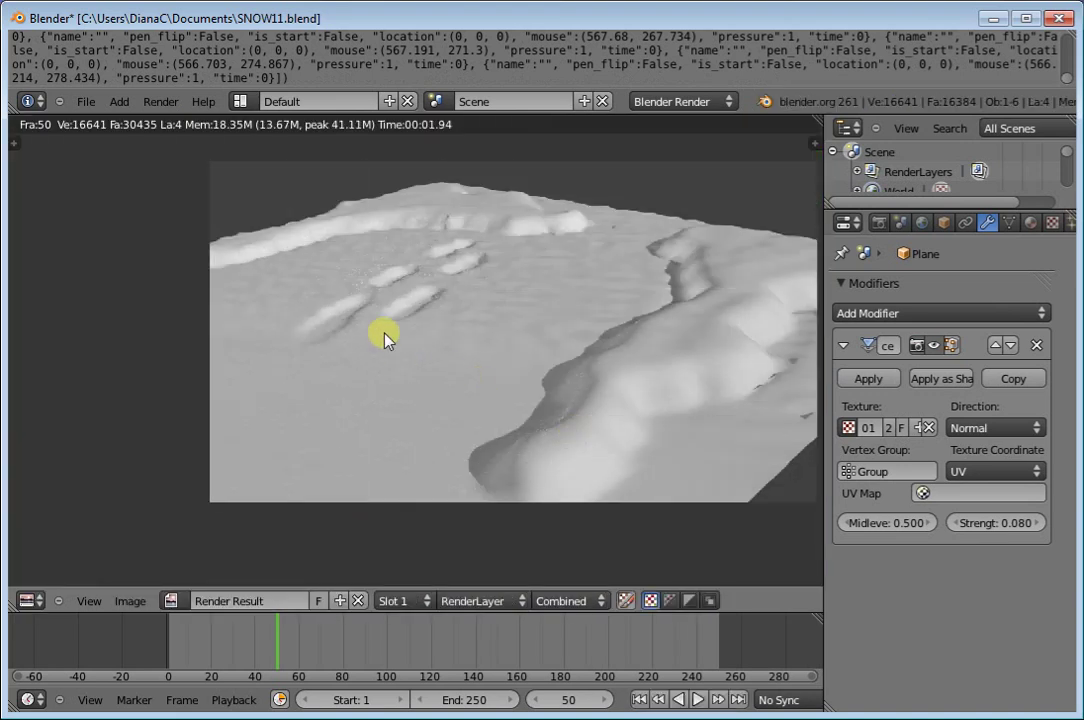
key("Escape")
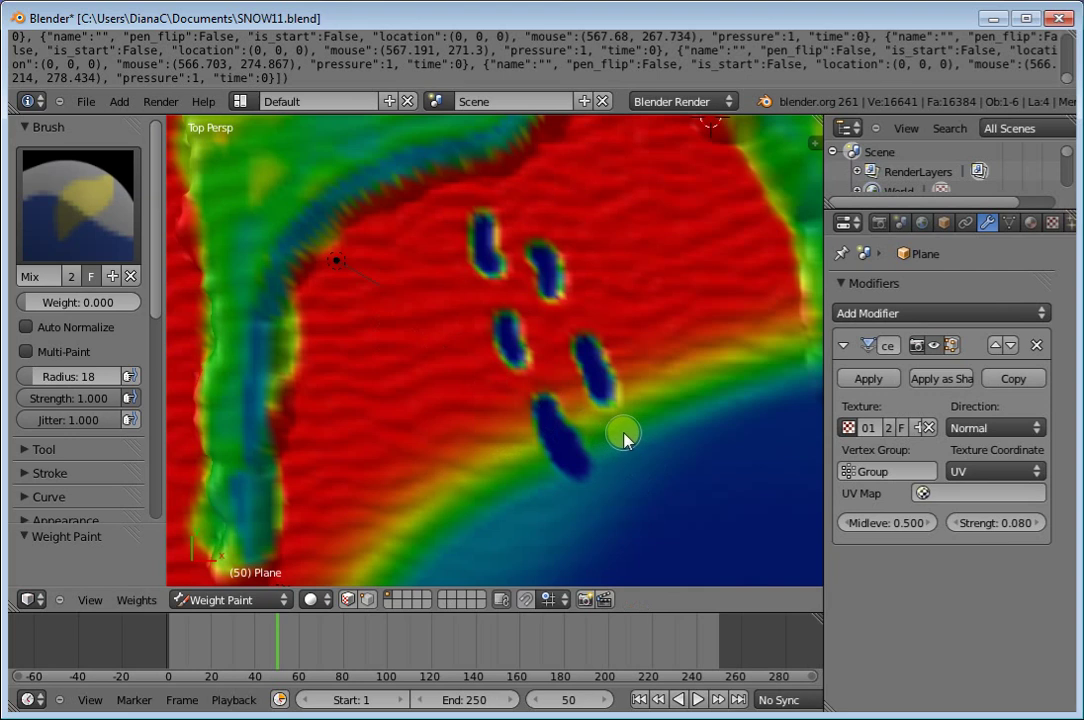
- Paint a sixth zero-weight footprint stroke in the low-weight area beside the last one, and render frame 50 to inspect the prints up close
left_click_drag(623, 438, 641, 474)
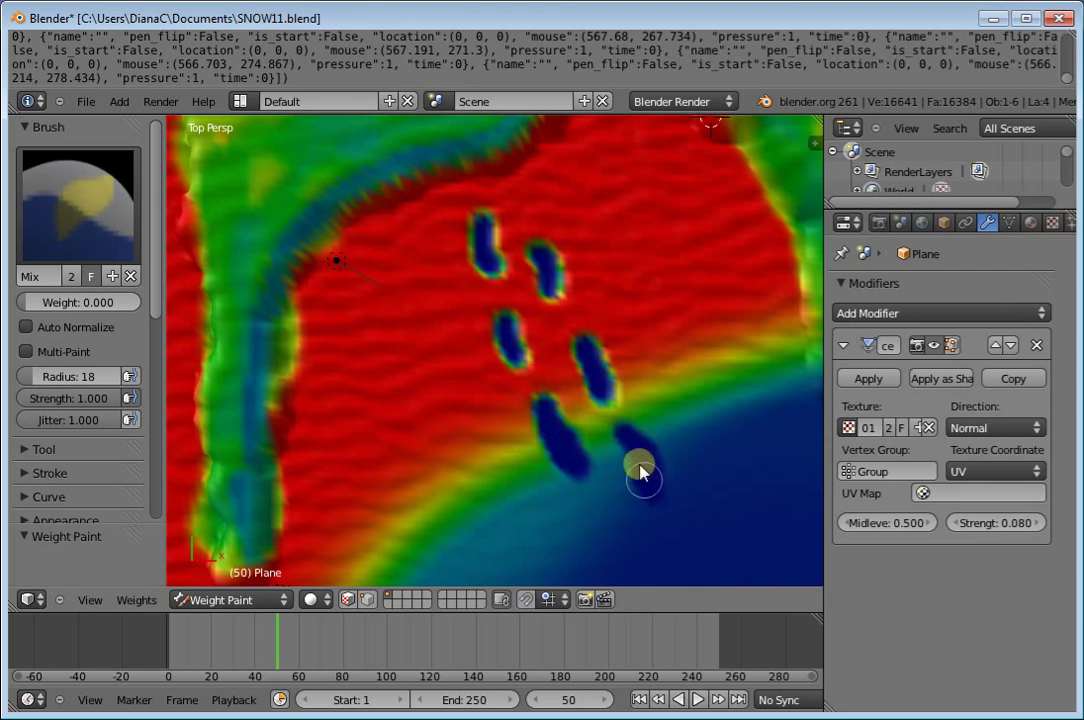
key("F12")
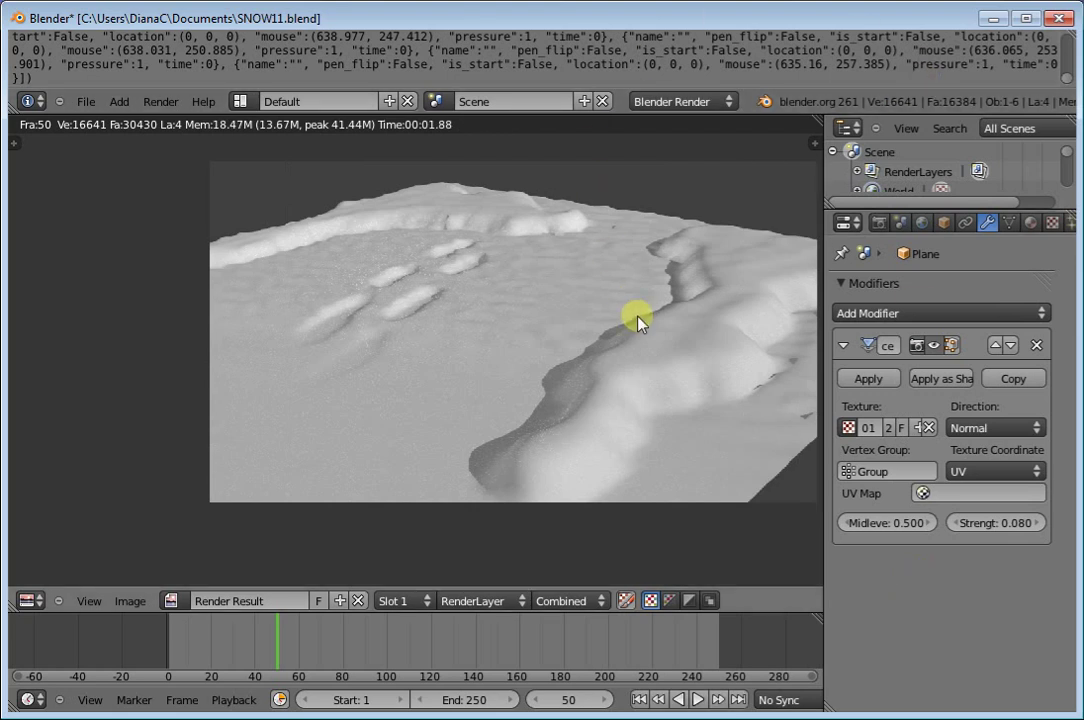
scroll(585, 315, "down", 1)
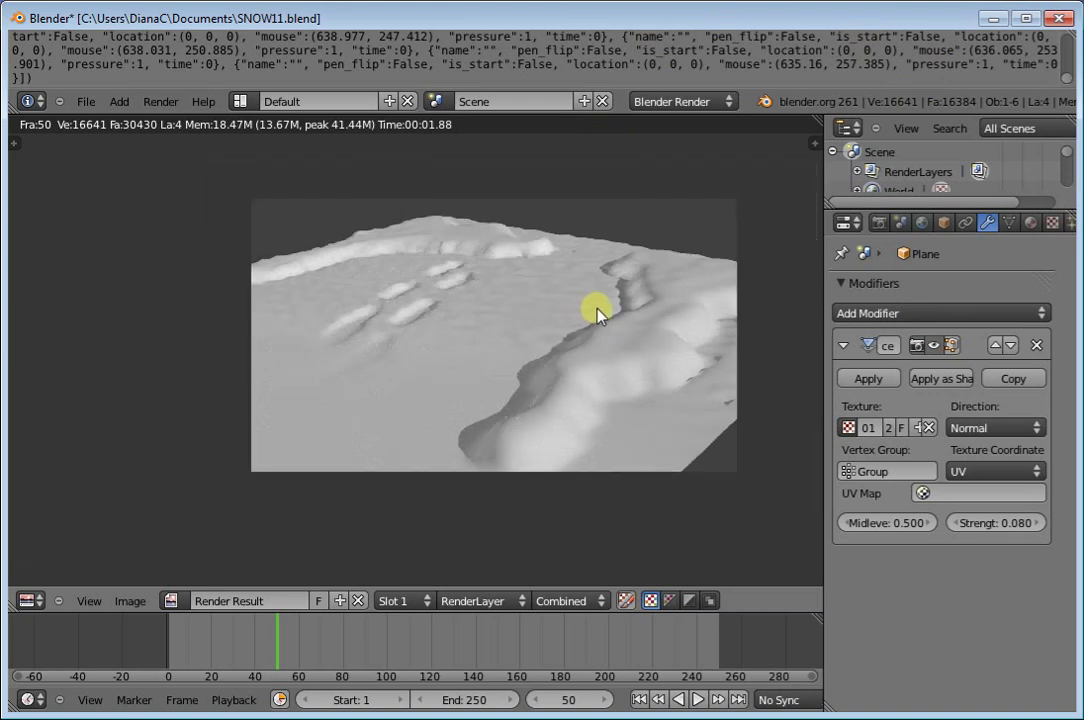
scroll(597, 315, "up", 4)
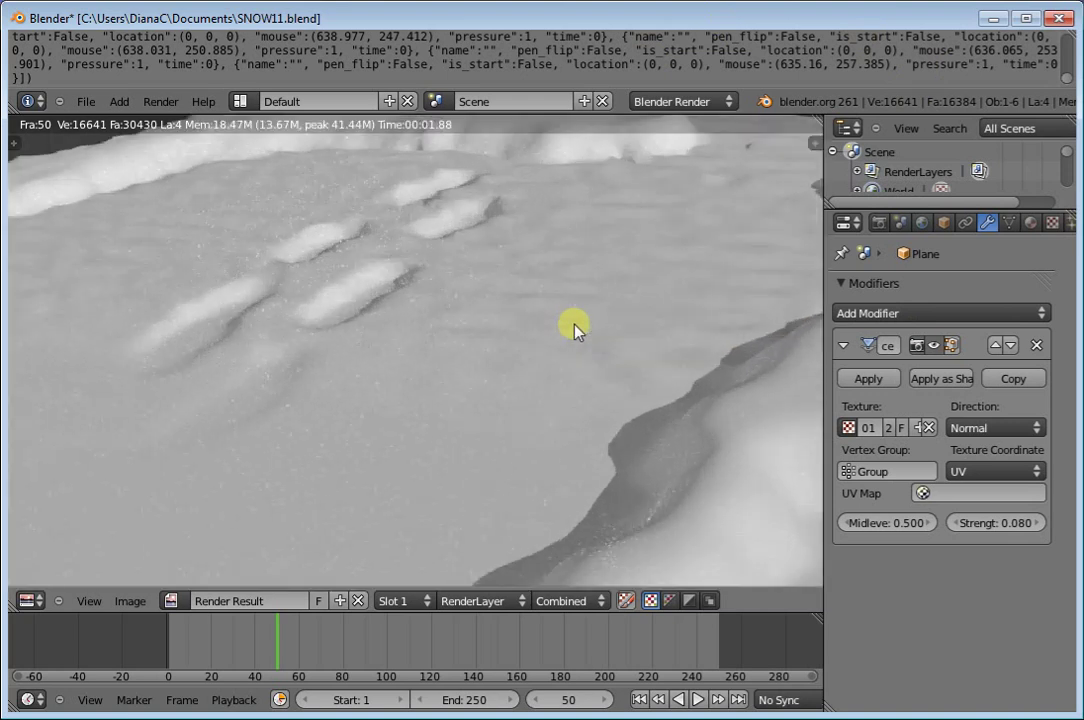
scroll(575, 330, "down", 3)
key("ctrl+s")
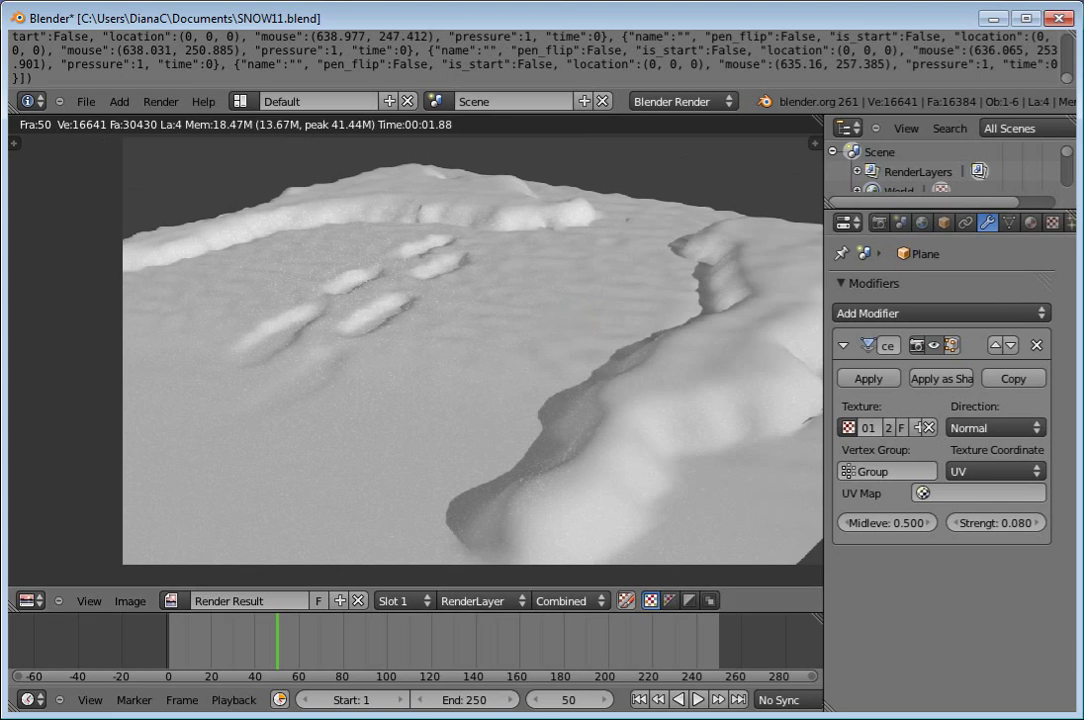